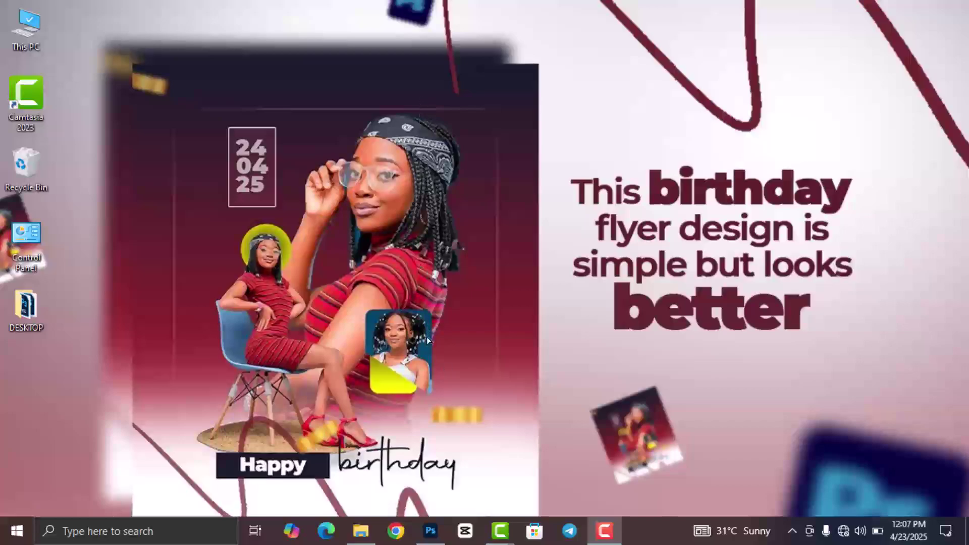
- Switch to Photoshop and name the new document "creative birthday flyer"
left_click(430, 531)
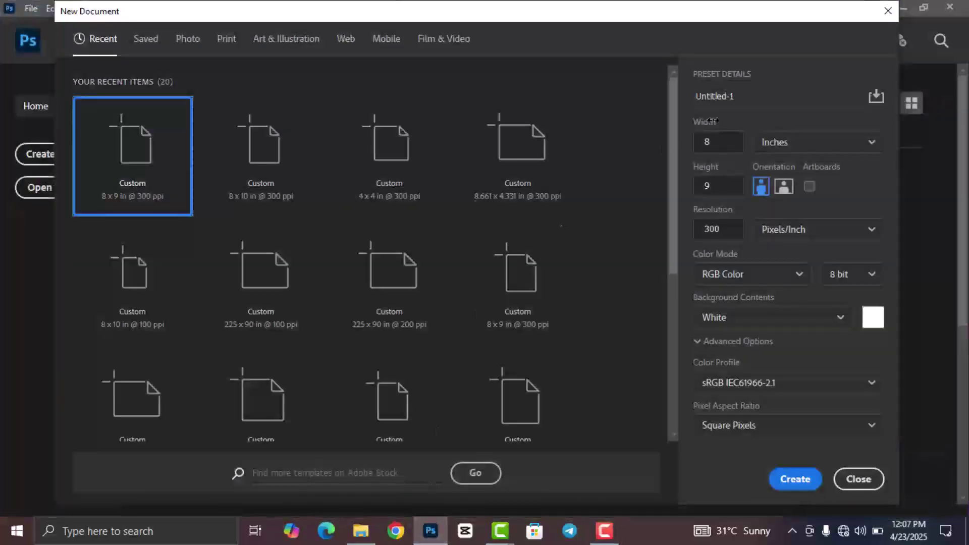
left_click(752, 90)
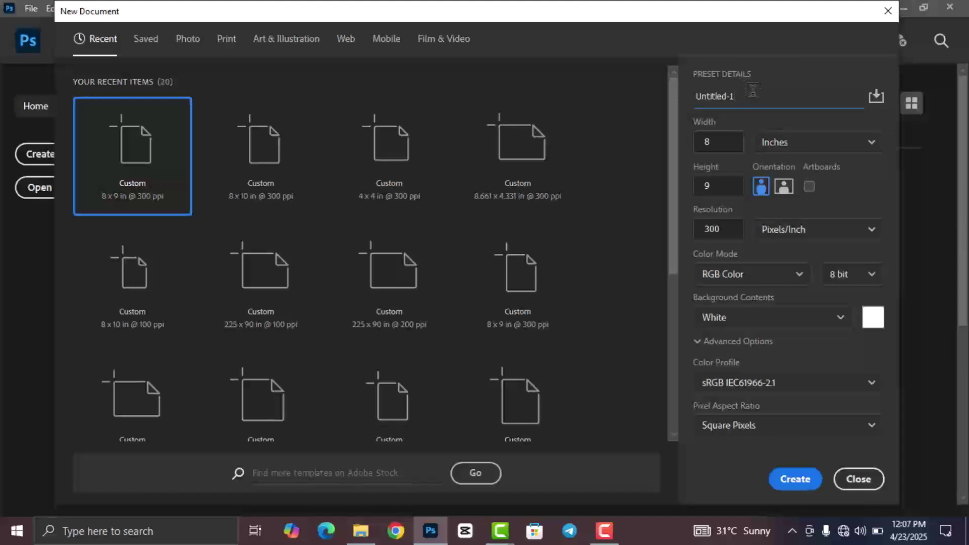
key("BackSpace")
key("BackSpace")
key("BackSpace")
key("BackSpace")
key("BackSpace")
key("BackSpace")
key("BackSpace")
key("BackSpace")
type("creative bir")
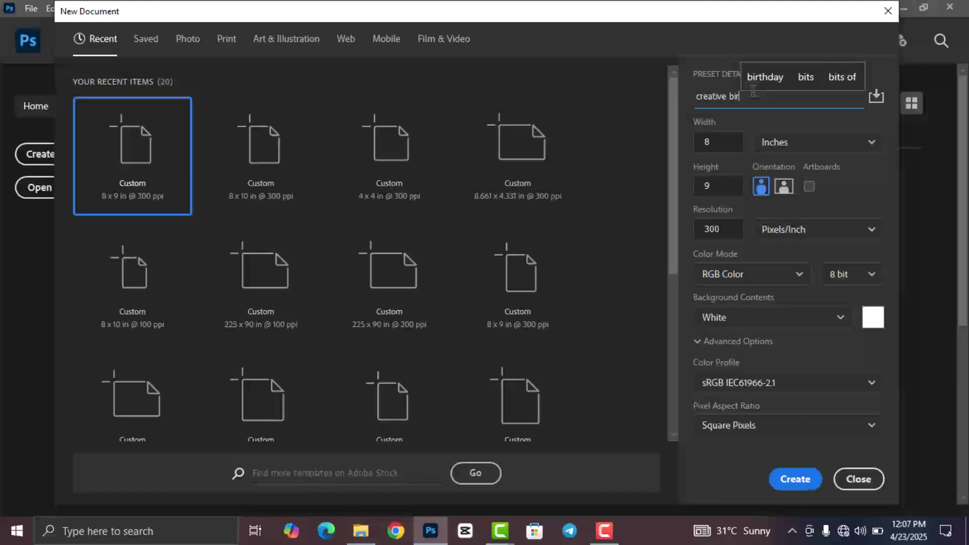
type("thday flyer")
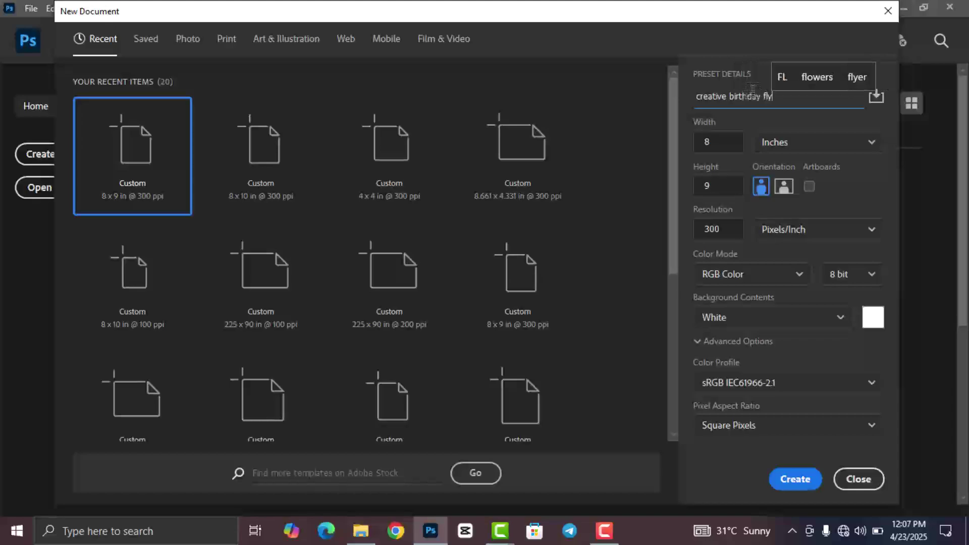
- Create the document at 8 x 9 inches, 300 pixels/inch, in RGB Color with a white background
left_click(719, 140)
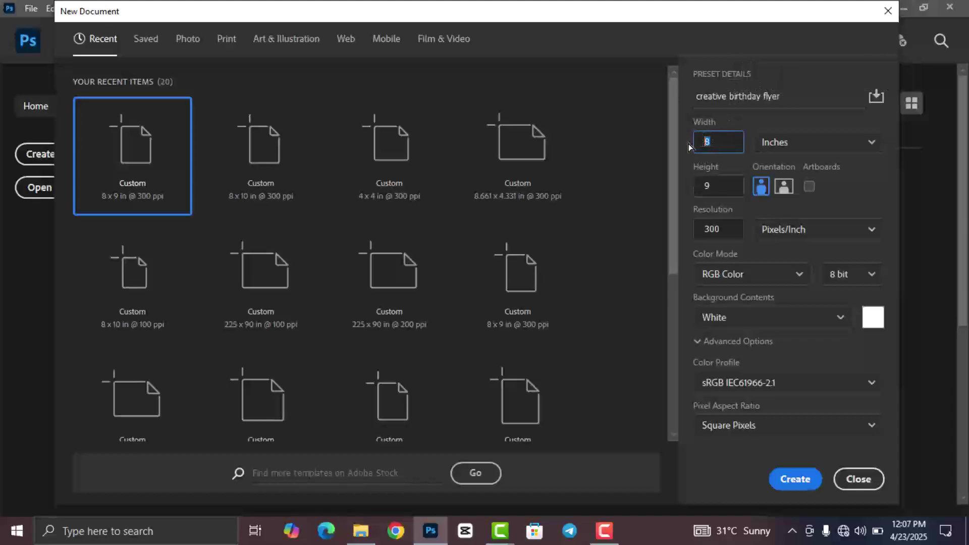
left_click(727, 182)
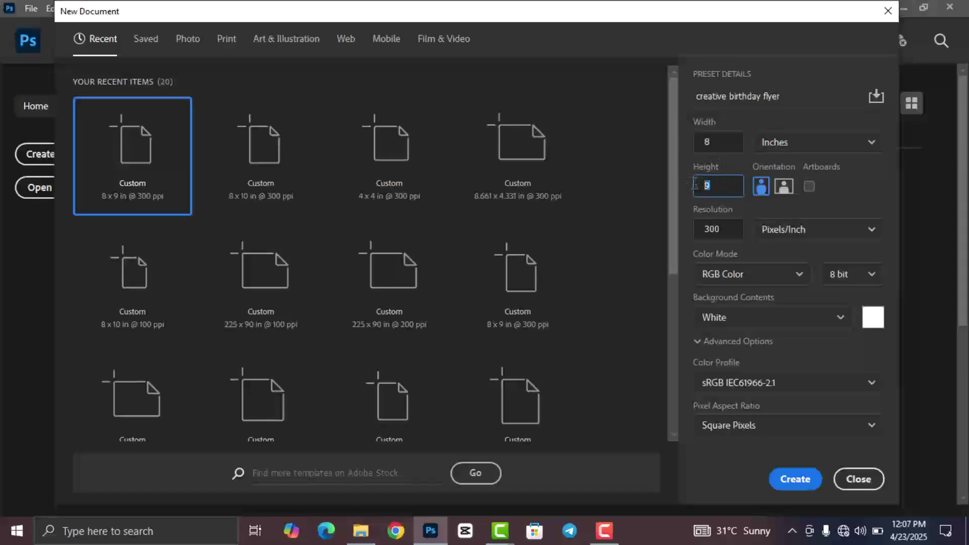
left_click(824, 146)
left_click(822, 197)
left_click(796, 478)
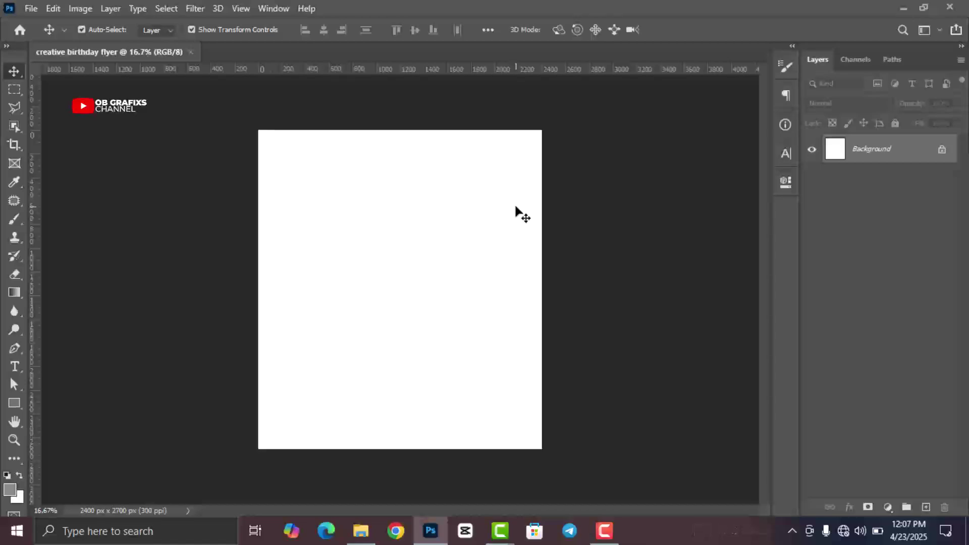
- Add a horizontal guide at 10% of the canvas height
left_click(242, 8)
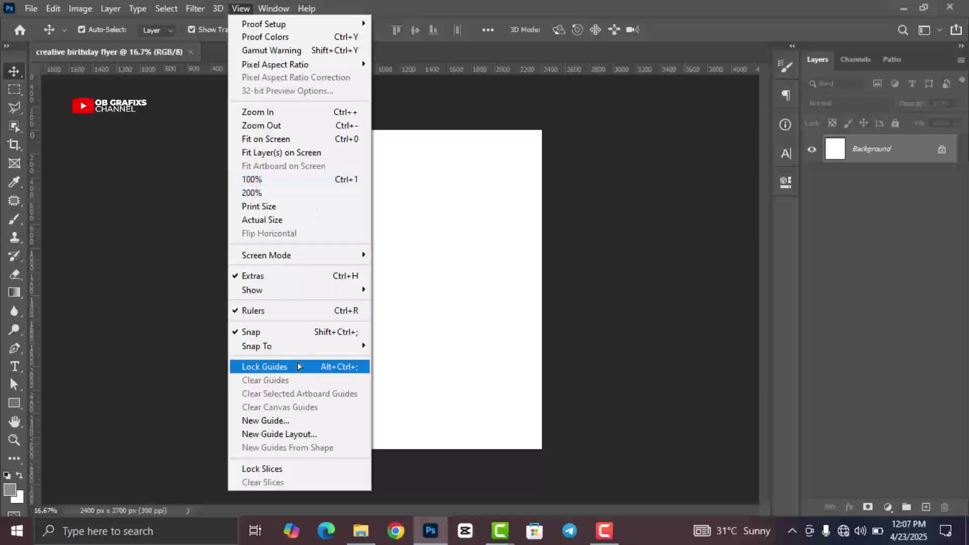
left_click(286, 422)
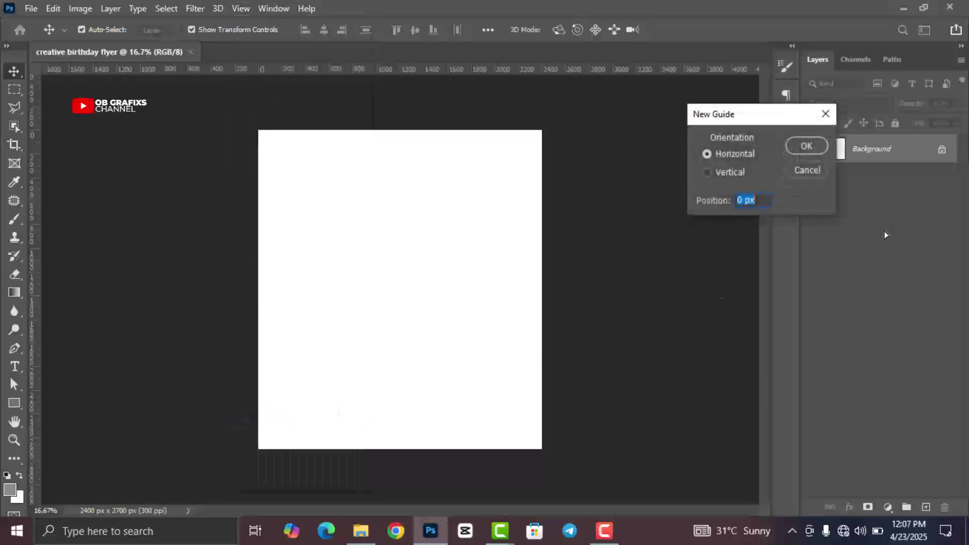
type("10")
left_click(806, 146)
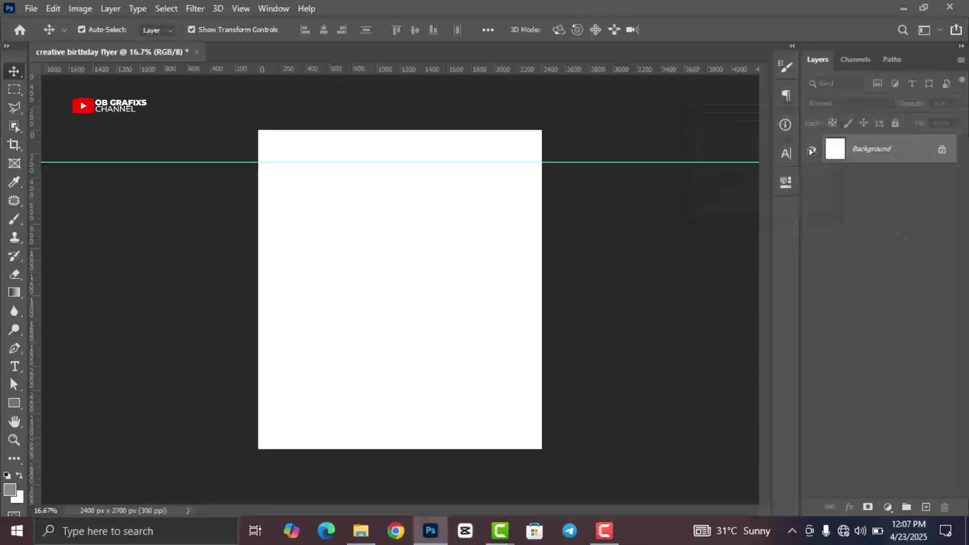
- Add a horizontal guide at 90% of the canvas height
left_click(241, 9)
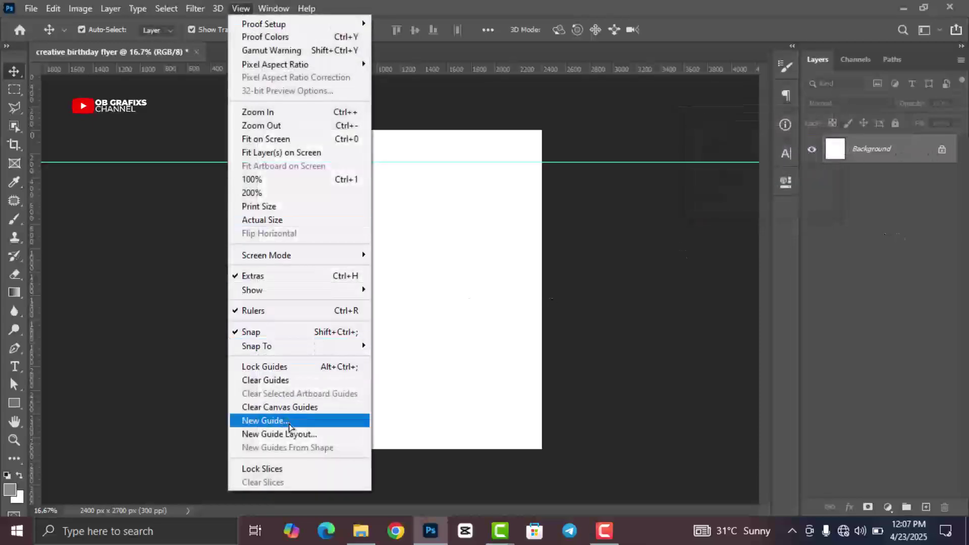
left_click(291, 424)
type("90")
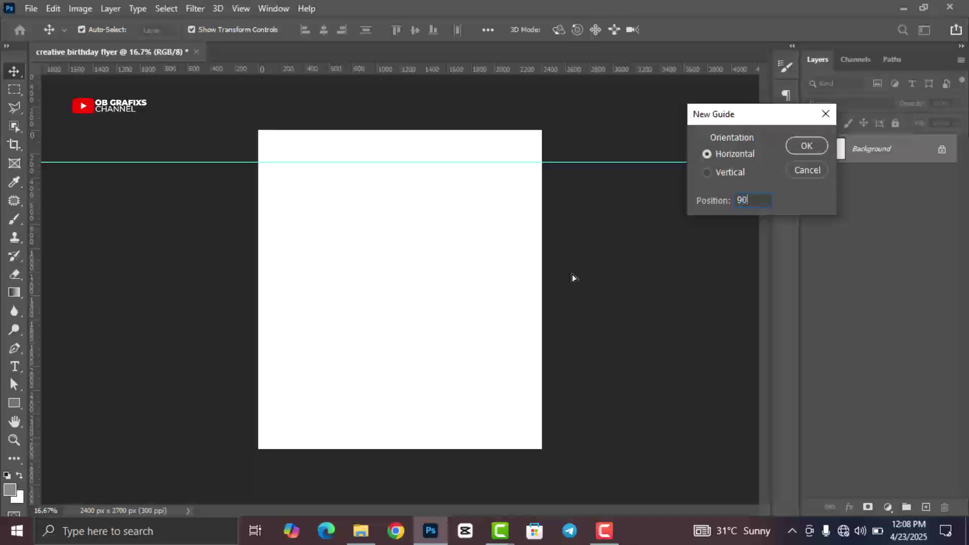
type("%")
left_click(812, 149)
- Add a vertical guide at 10% of the canvas width
left_click(242, 8)
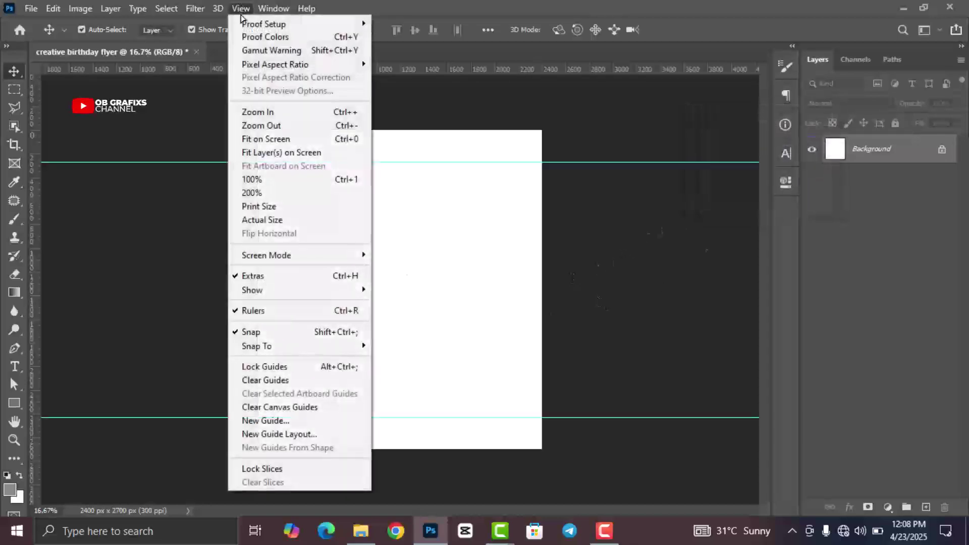
left_click(286, 422)
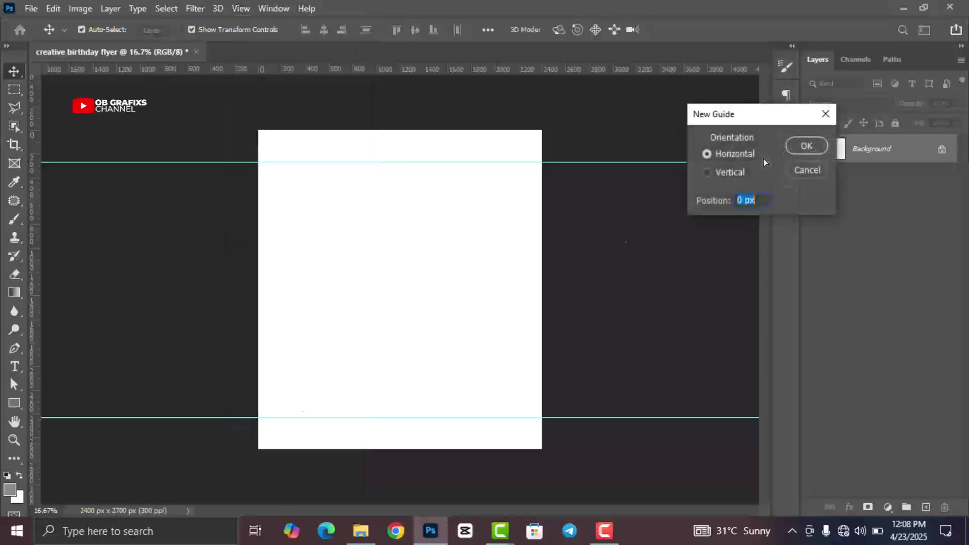
type("10")
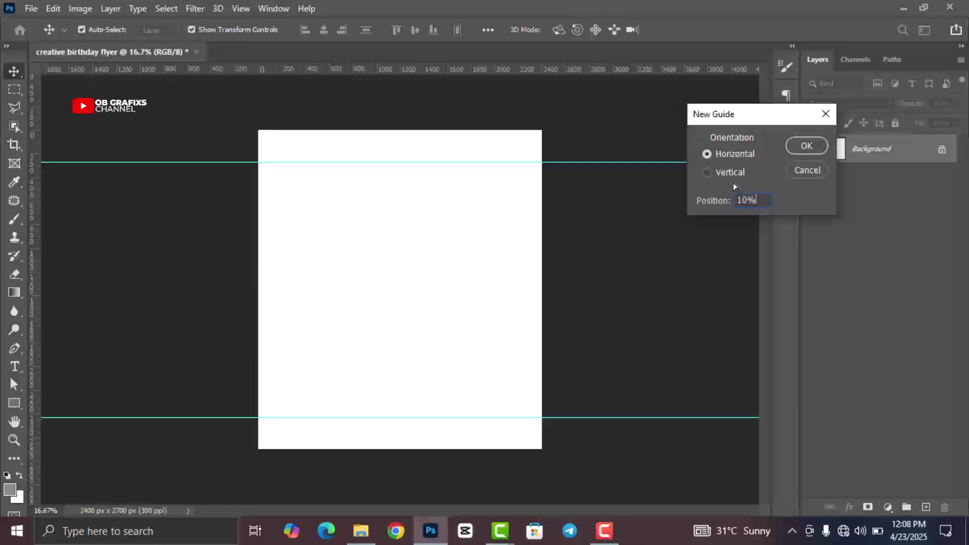
left_click(707, 172)
left_click(807, 146)
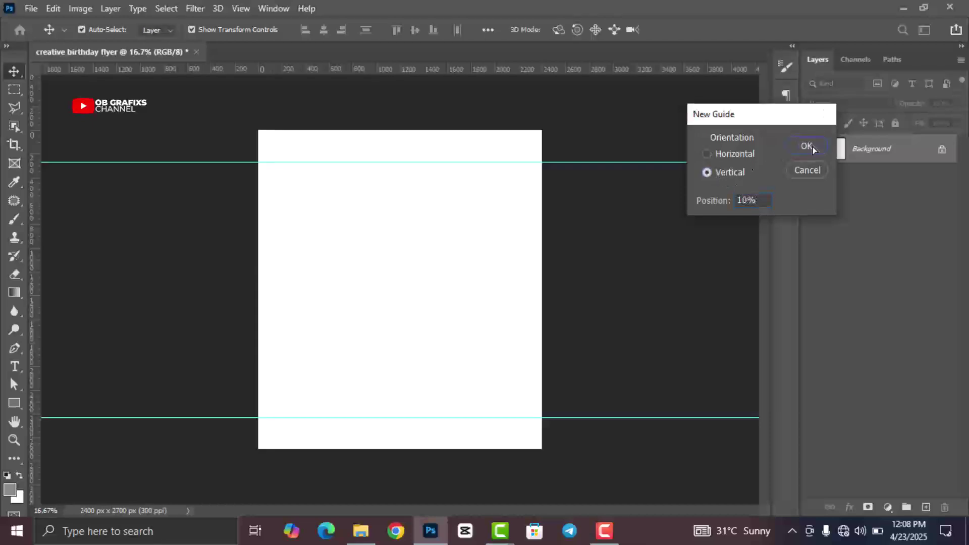
- Add a vertical guide at 90% of the canvas width
left_click(241, 8)
left_click(306, 422)
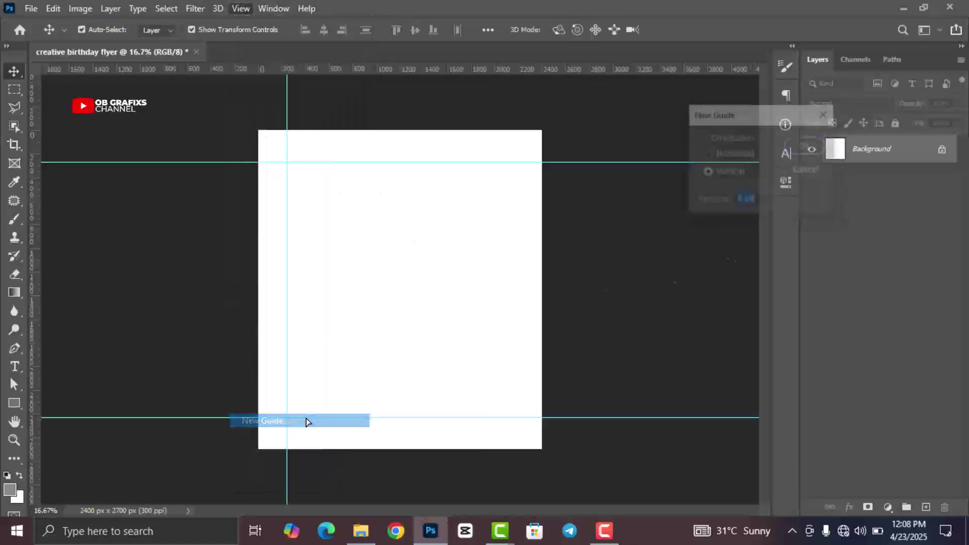
type("90")
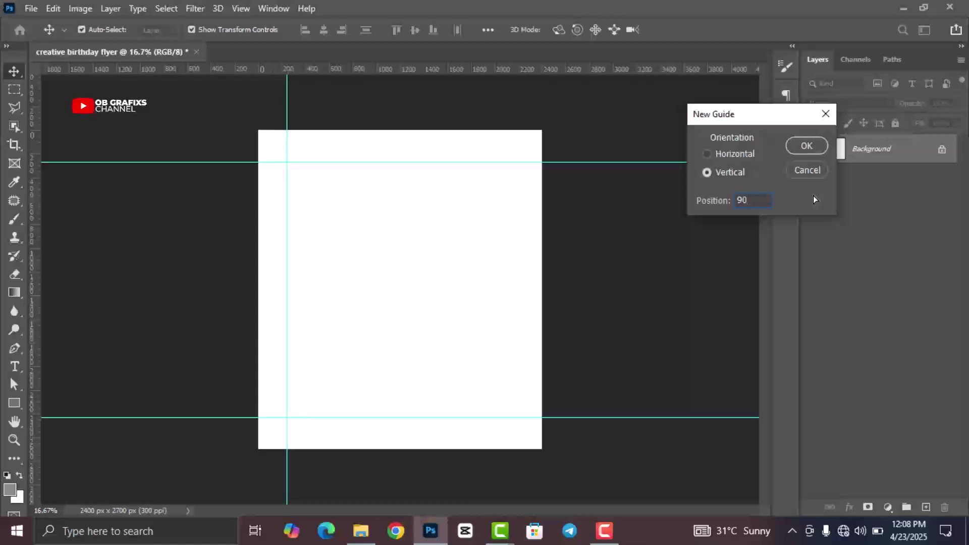
left_click(807, 147)
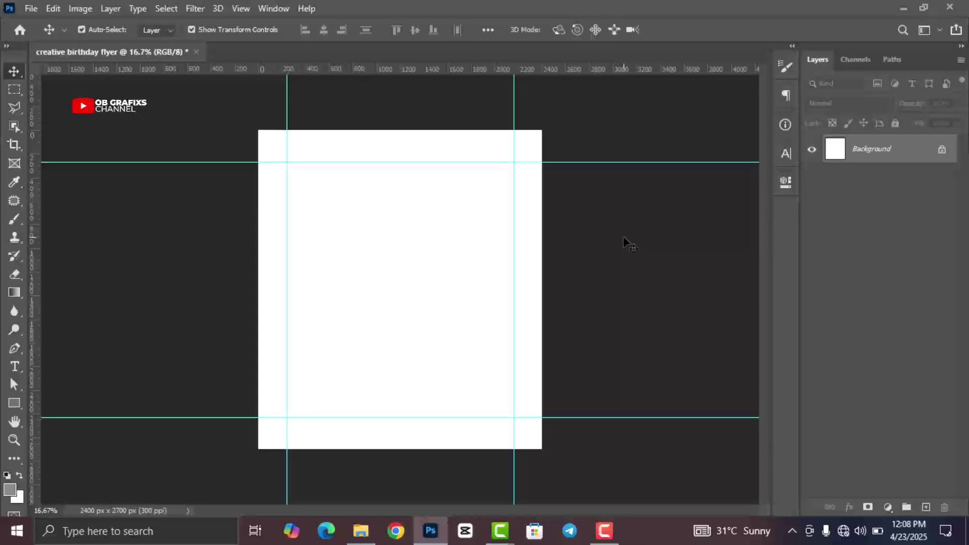
- Draw a rectangle shape about 2508 x 2796 px that covers the whole canvas and slightly overlaps its edges
left_click(15, 404)
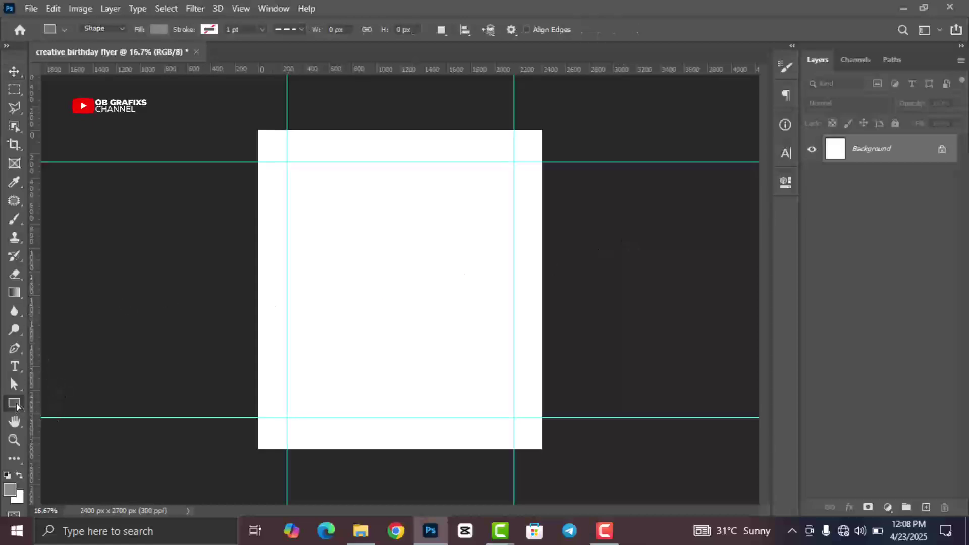
left_click(63, 405)
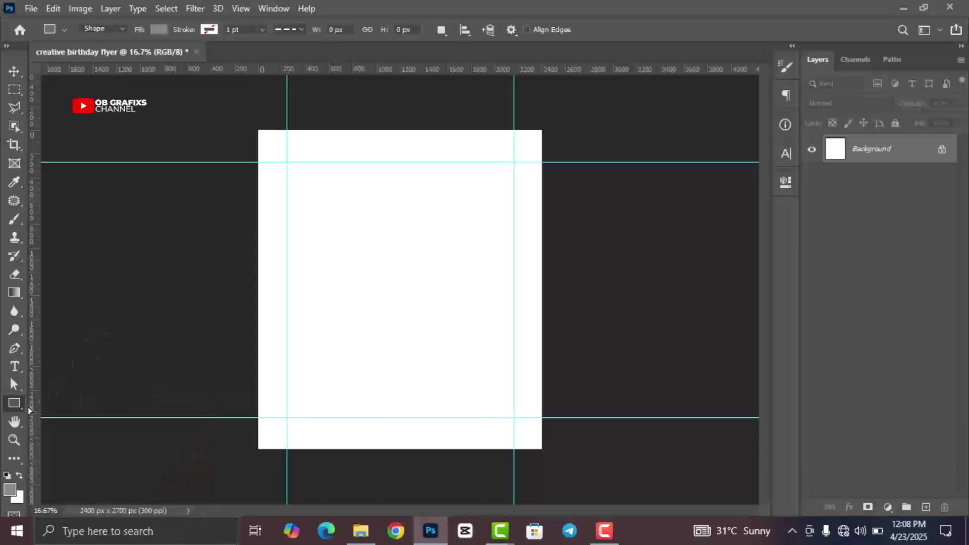
right_click(14, 403)
left_click(78, 404)
left_click_drag(251, 123, 547, 452)
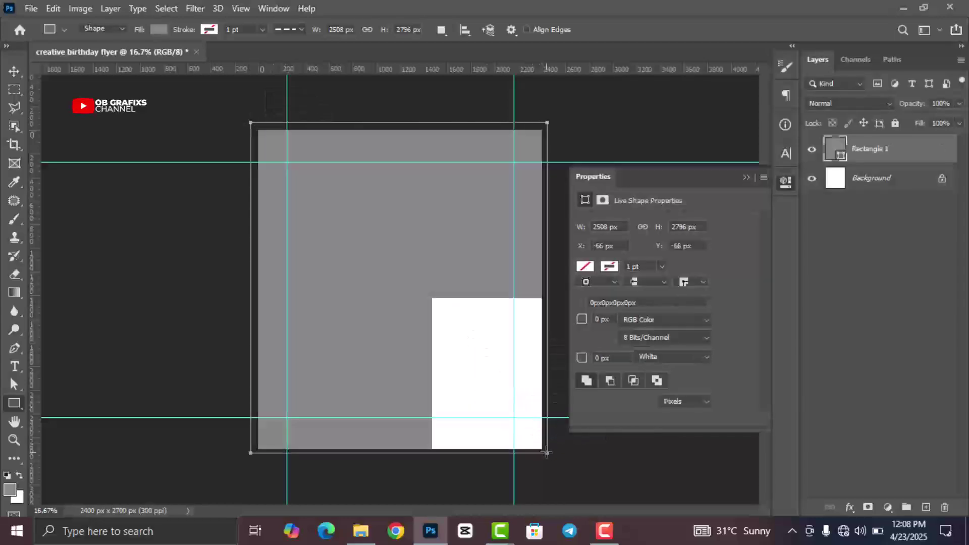
left_click(785, 184)
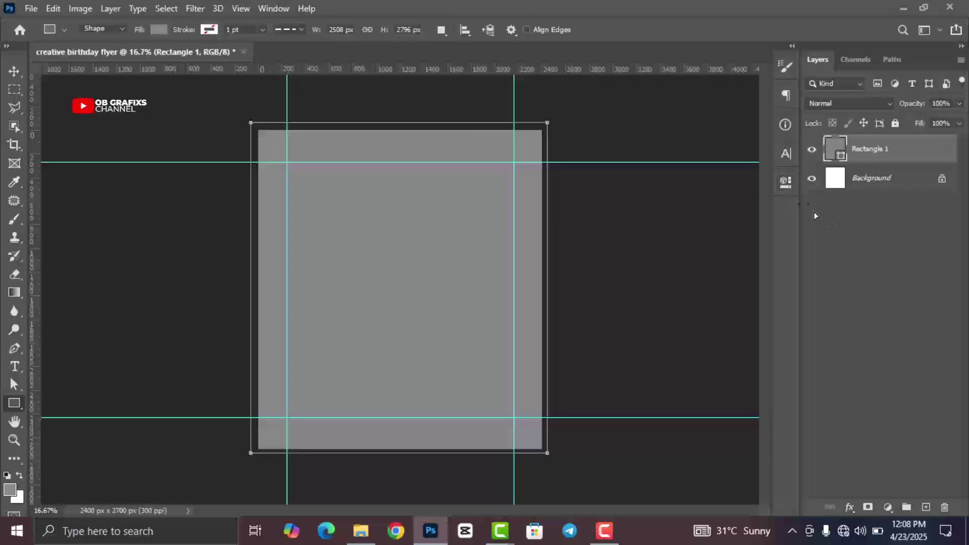
- Add a Gradient Overlay to the rectangle layer and use crimson #a93136 for the gradient's first colour stop
left_click(850, 508)
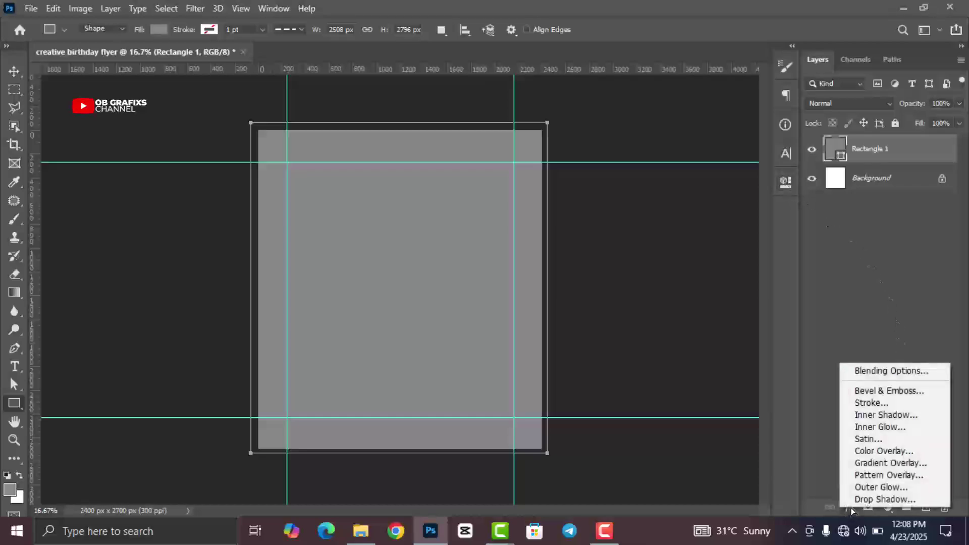
left_click(870, 463)
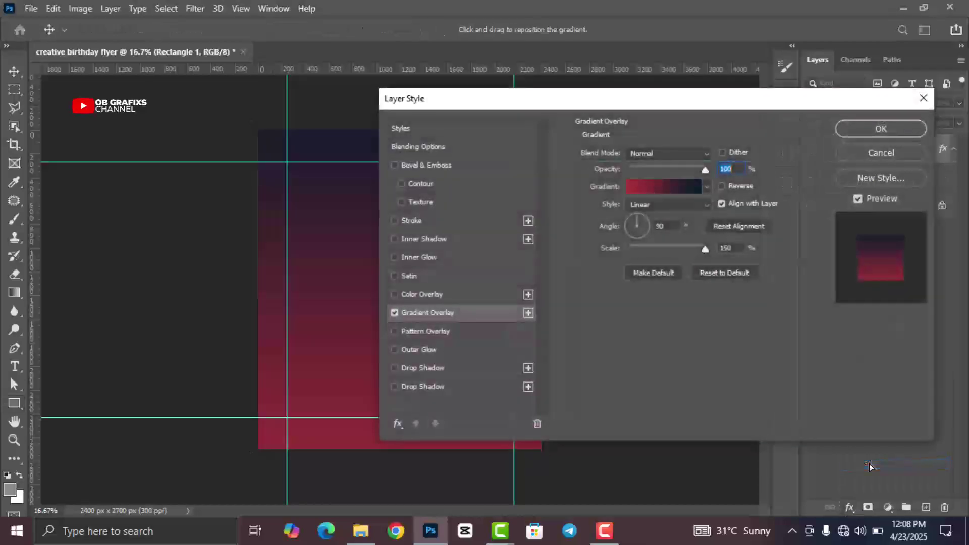
left_click(674, 188)
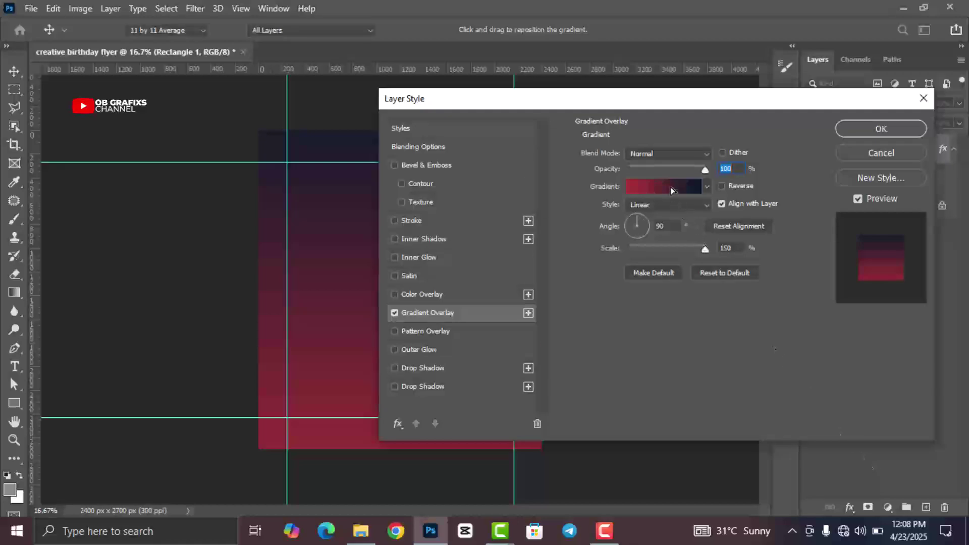
double_click(542, 348)
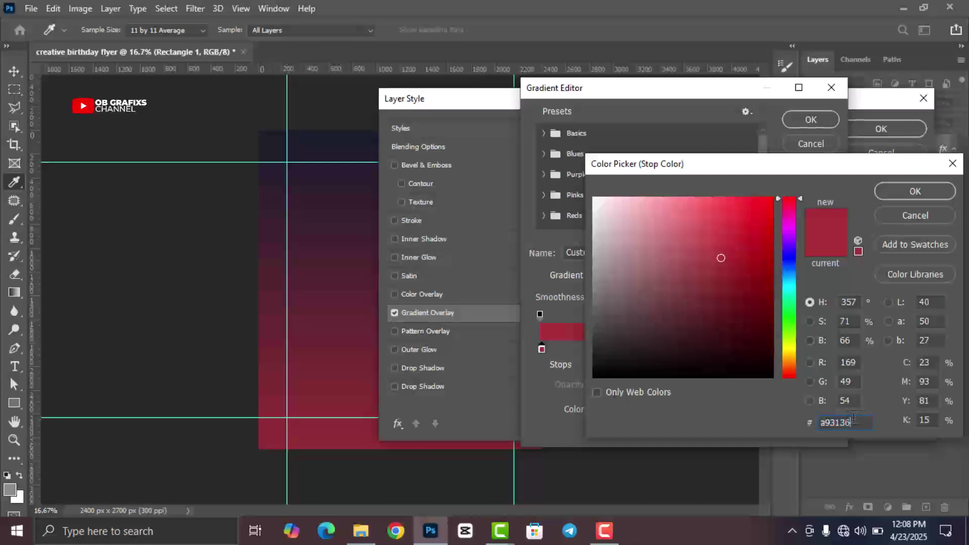
left_click(914, 192)
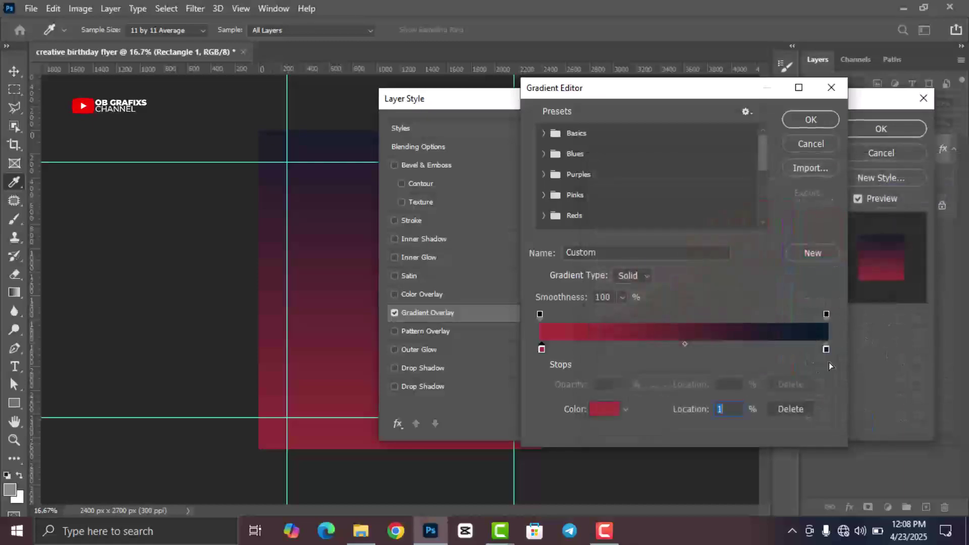
- Use dark navy #03192a for the gradient's end colour stop and accept the gradient
double_click(826, 349)
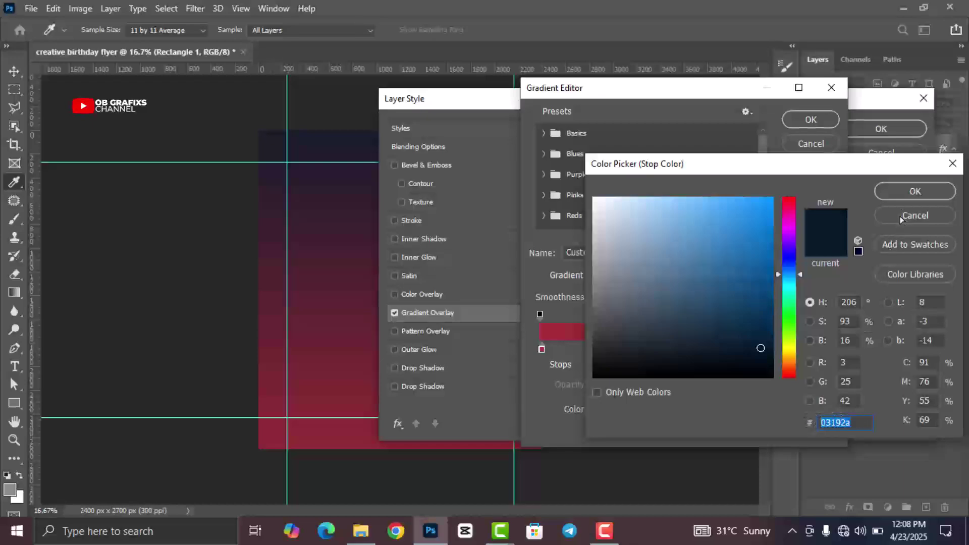
left_click(911, 191)
left_click(821, 124)
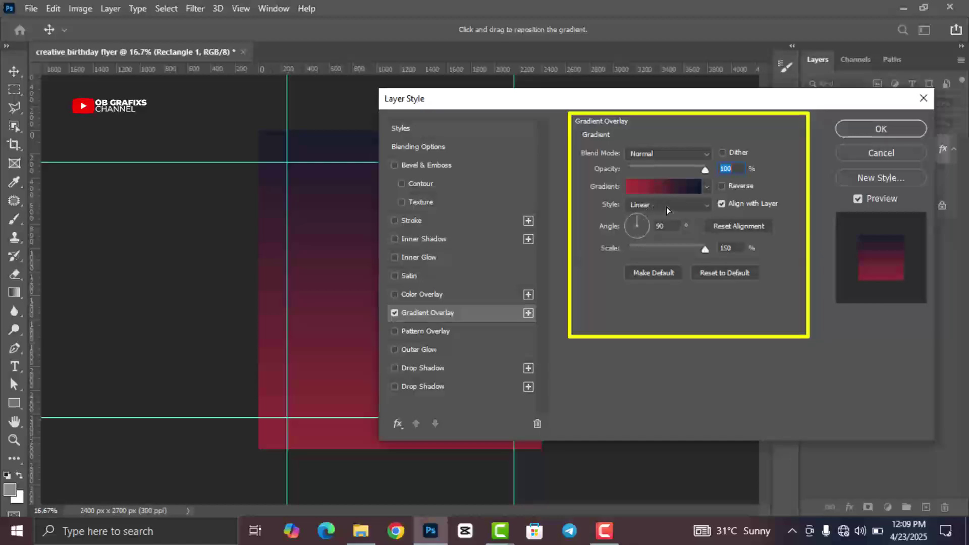
- Apply the Gradient Overlay with Linear style, 90° angle, 150% scale, Normal blend mode and 100% opacity
left_click(643, 208)
left_click(668, 213)
left_click(669, 222)
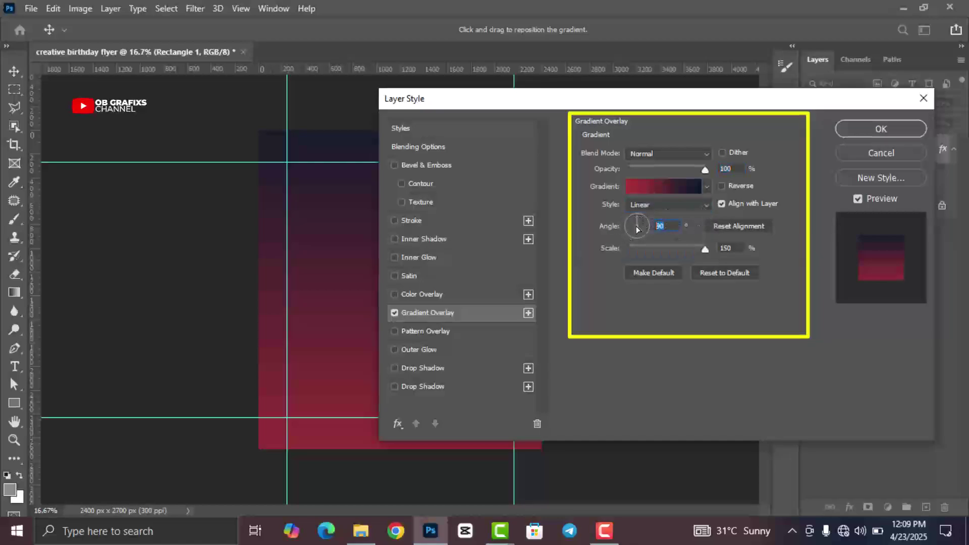
left_click(869, 133)
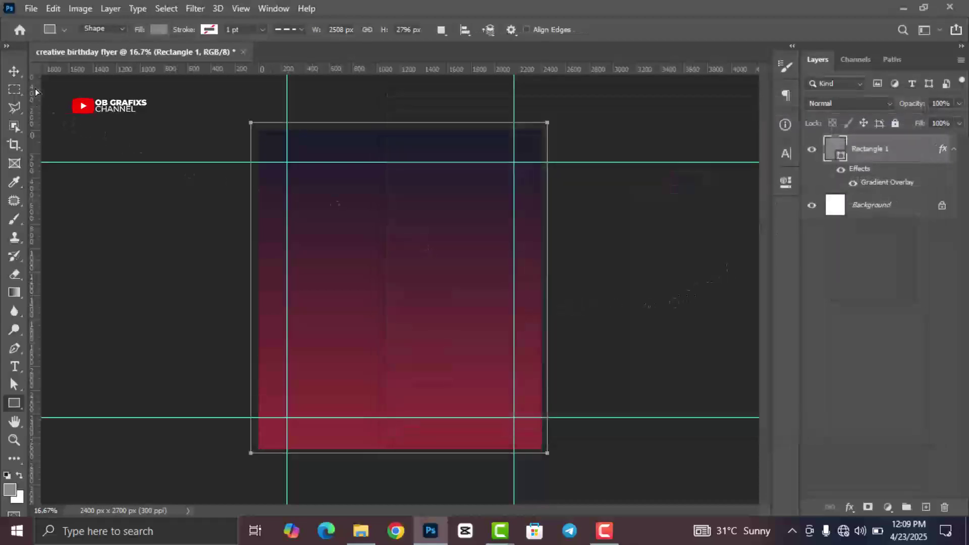
- Collapse the effects list of the Rectangle 1 layer and select that layer with the Move tool active
left_click(17, 72)
left_click(677, 298)
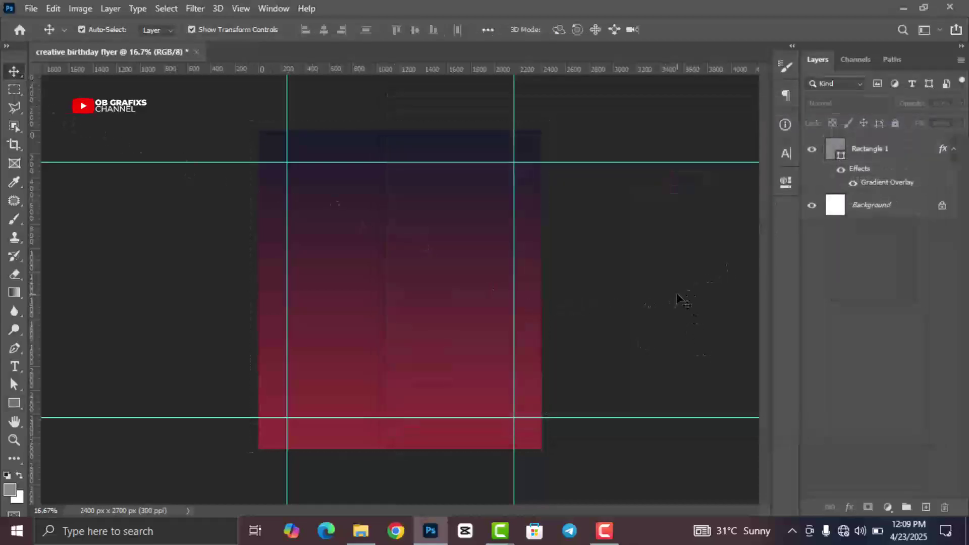
left_click(954, 149)
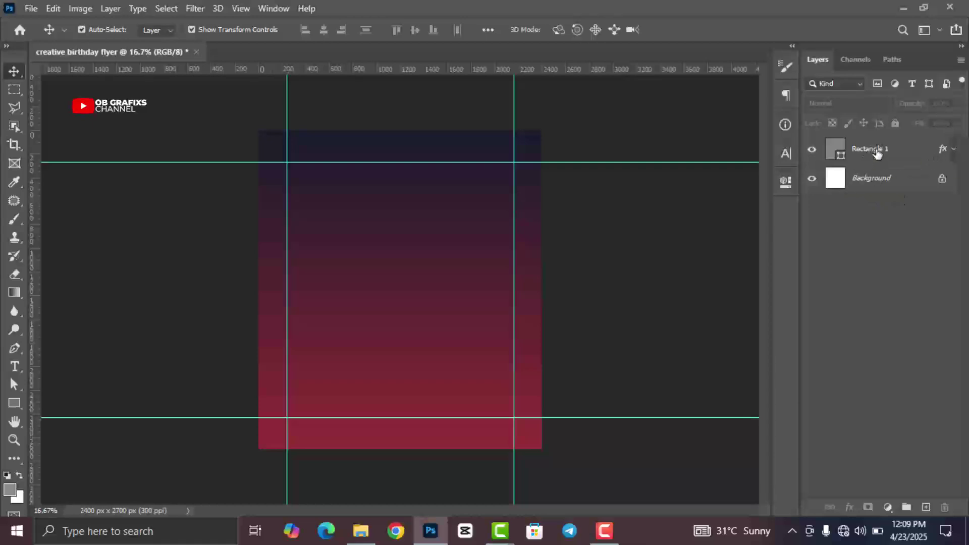
left_click(878, 154)
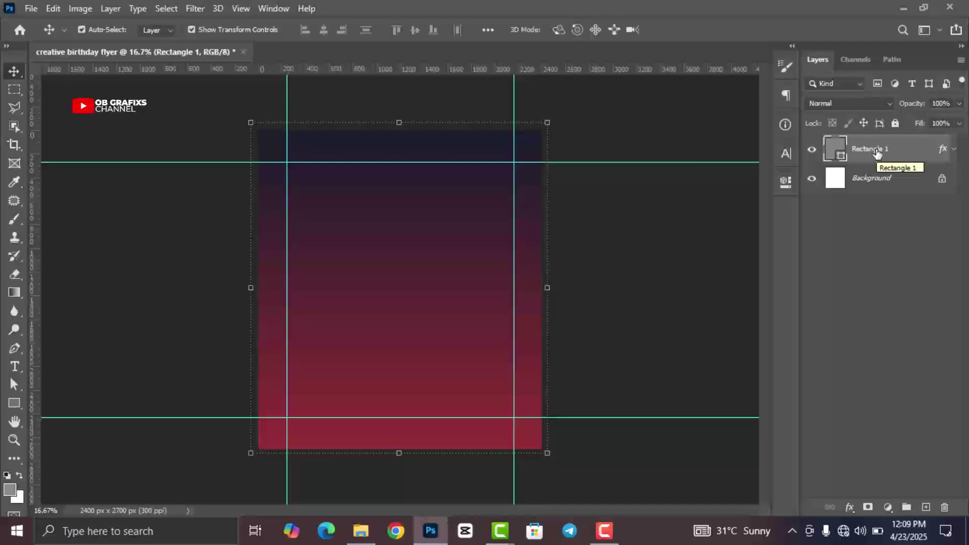
- Rasterize the Rectangle 1 layer and deselect it
right_click(877, 155)
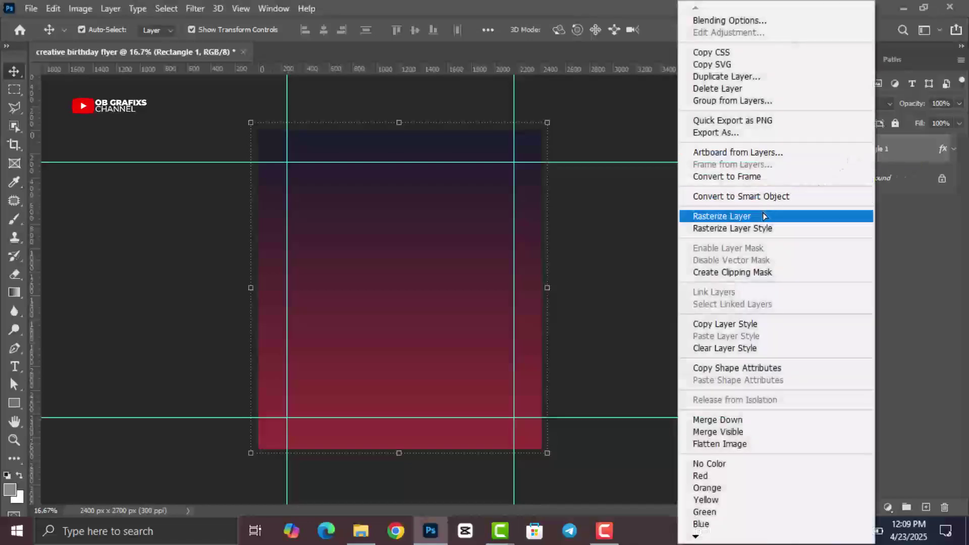
left_click(749, 217)
left_click(696, 251)
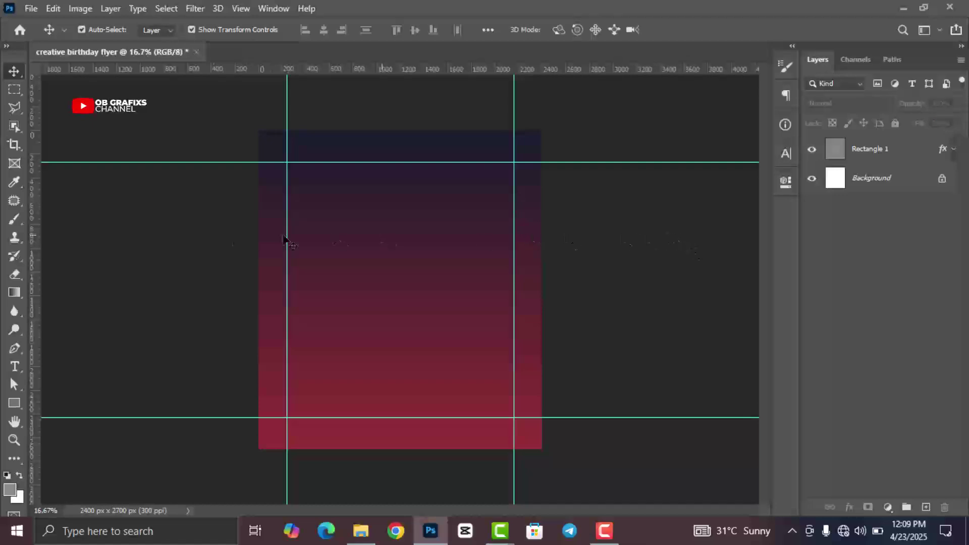
- Erase the lower part of the Rectangle 1 gradient with the 1457 px soft Eraser so it fades into the white background
left_click(15, 275)
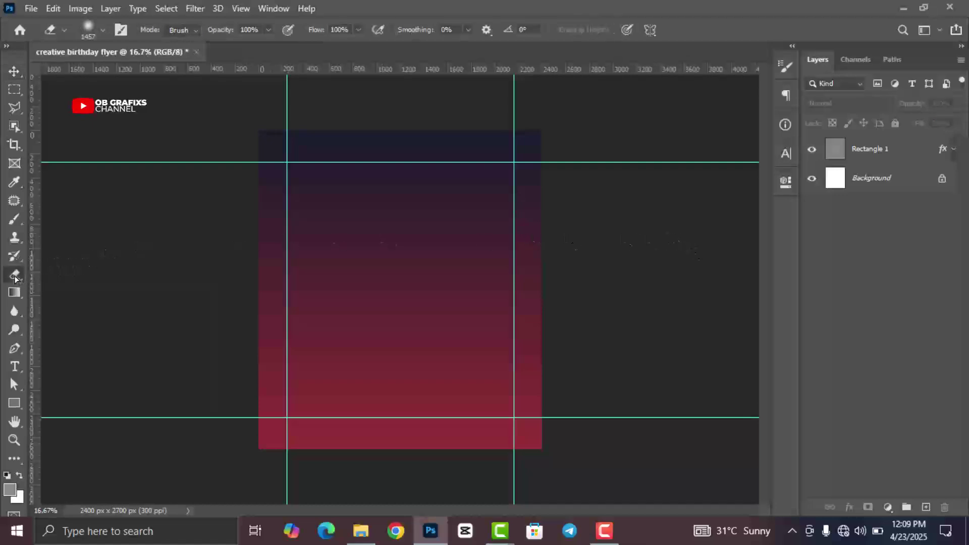
right_click(15, 277)
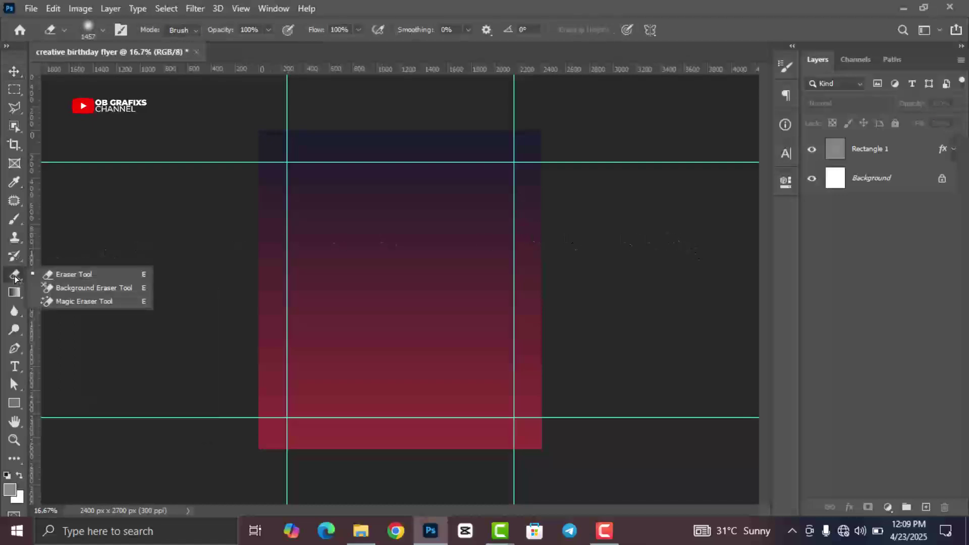
left_click(70, 277)
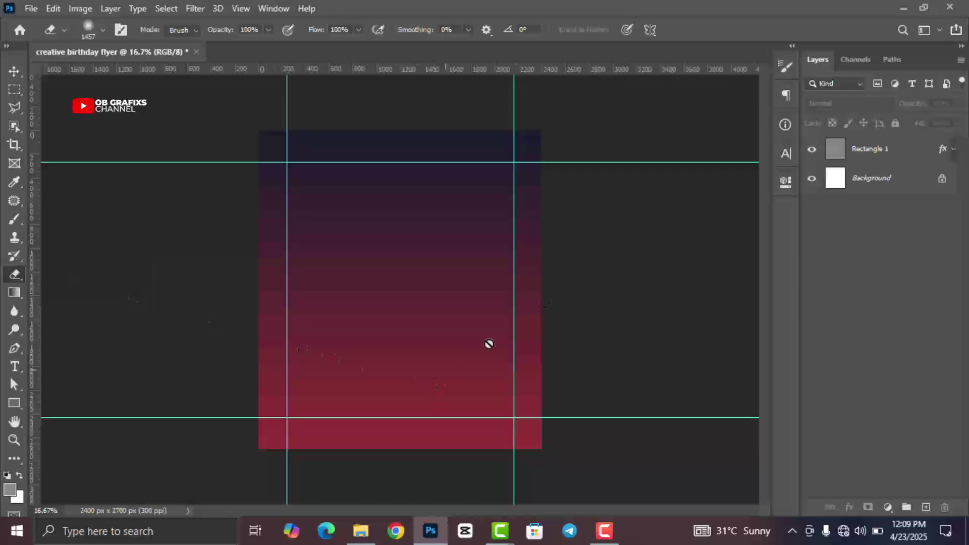
left_click(891, 160)
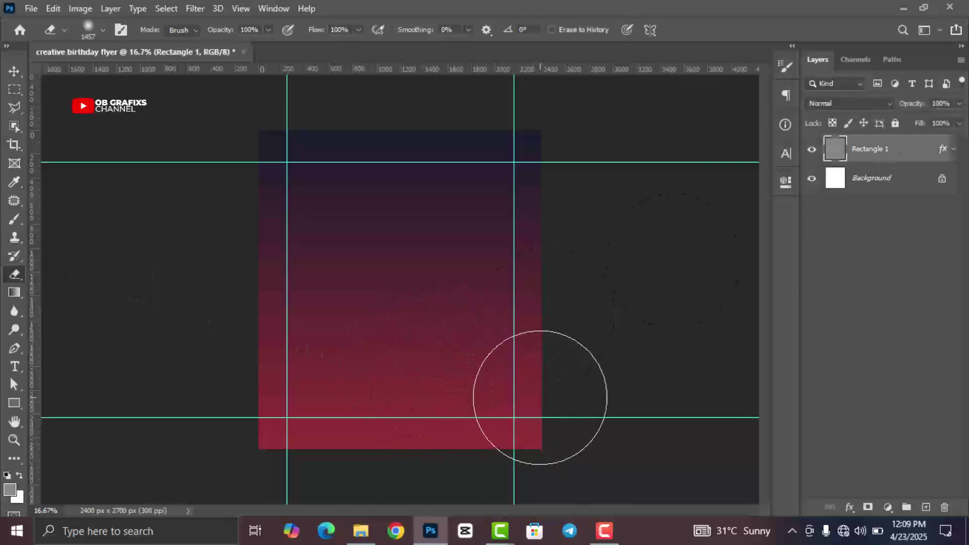
scroll(520, 397, "down", 1)
left_click_drag(348, 393, 227, 389)
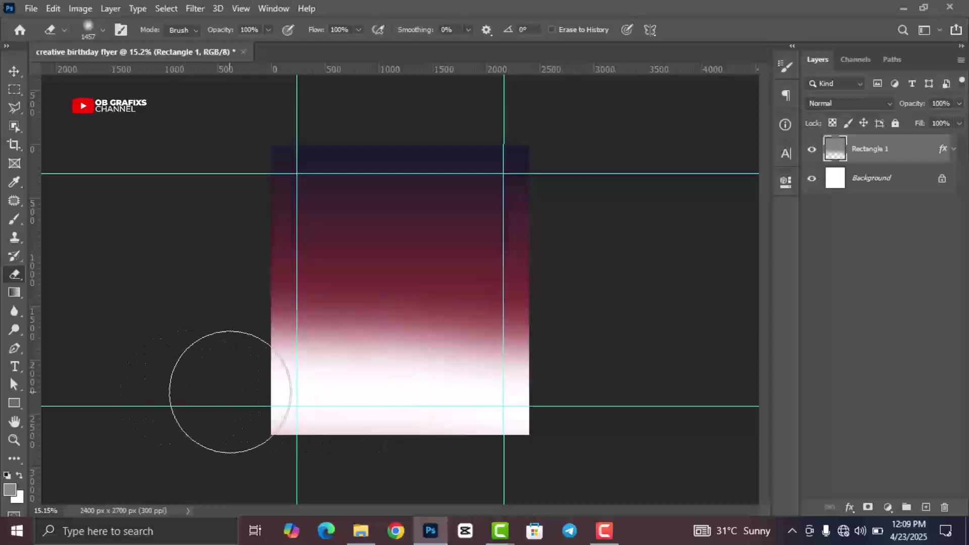
left_click(14, 71)
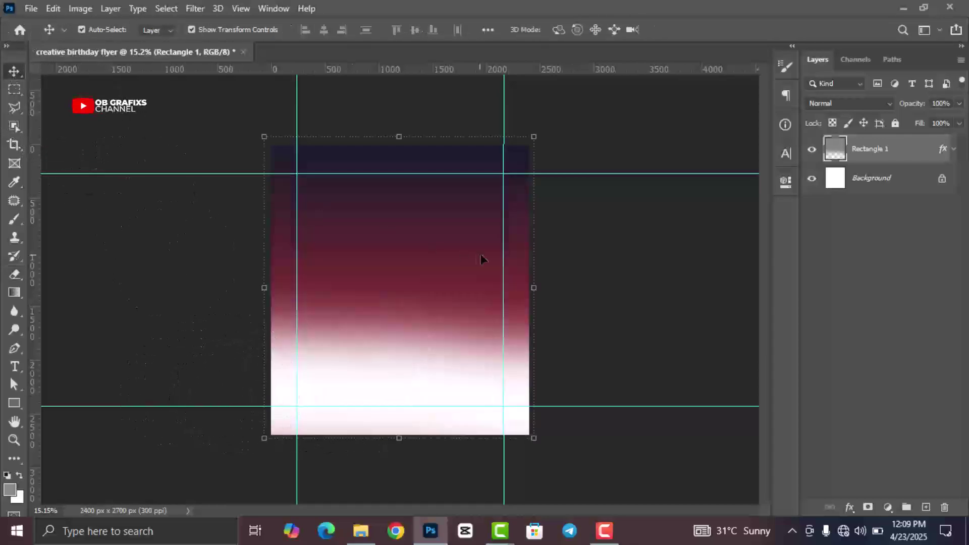
left_click(612, 266)
scroll(439, 201, "up", 2)
left_click(438, 212)
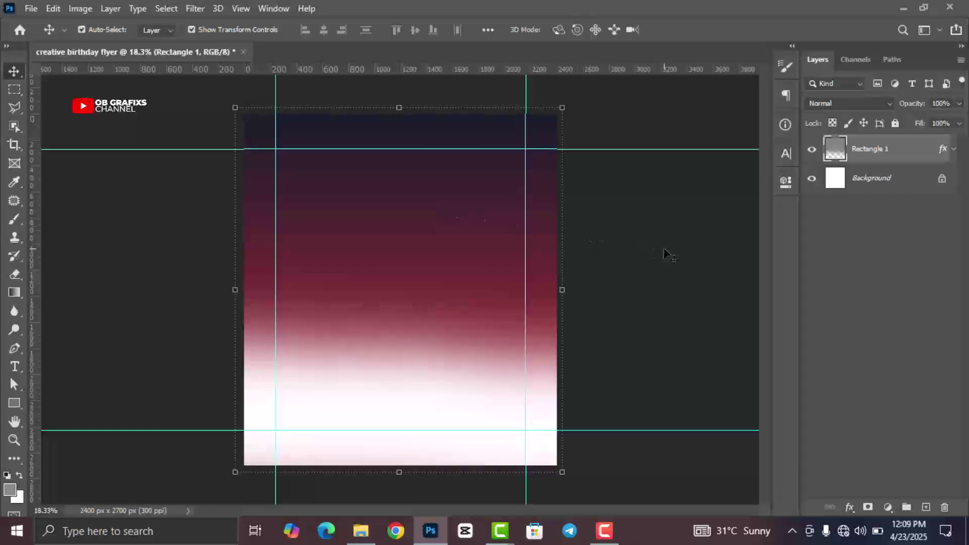
left_click(664, 252)
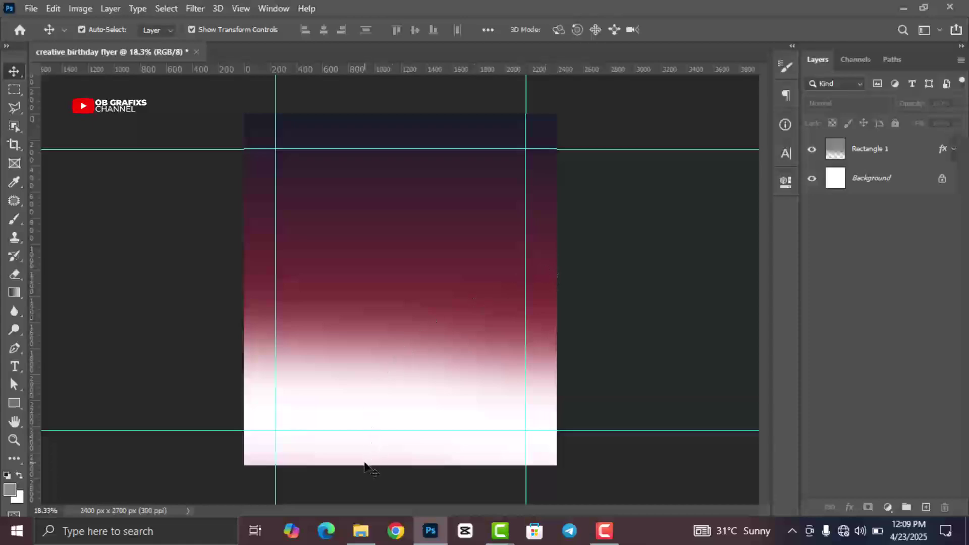
- Switch to File Explorer and place the photo of the standing woman in the striped red dress from New folder (2) into the flyer
left_click(361, 530)
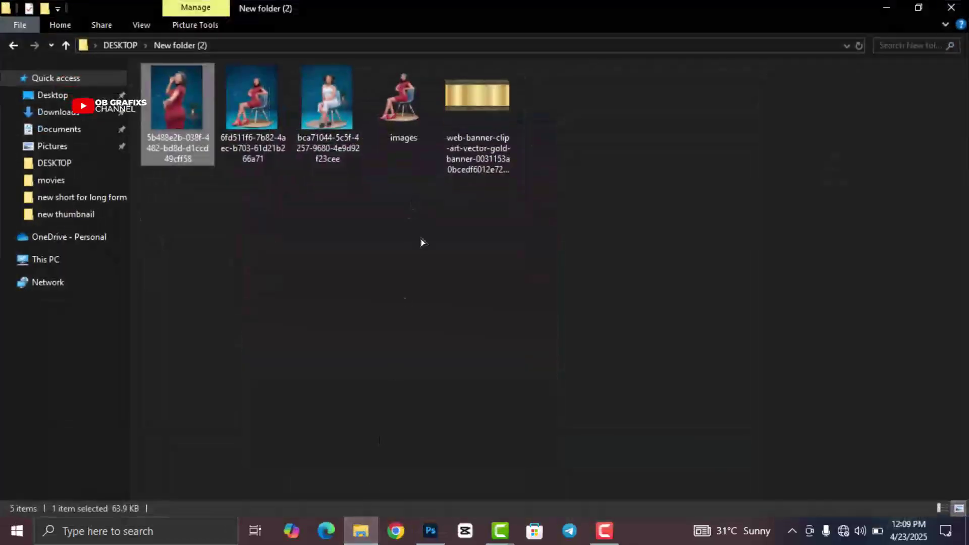
left_click_drag(648, 123, 187, 108)
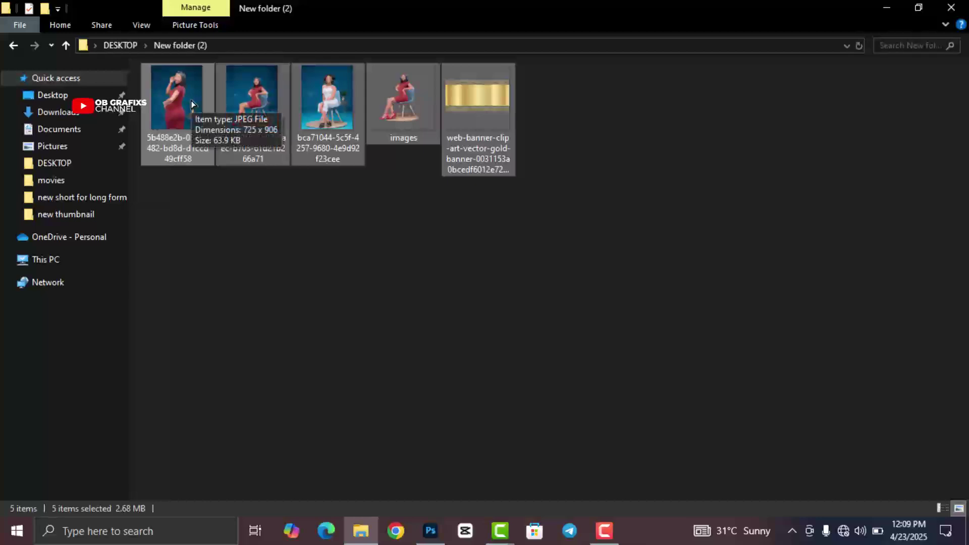
left_click(250, 213)
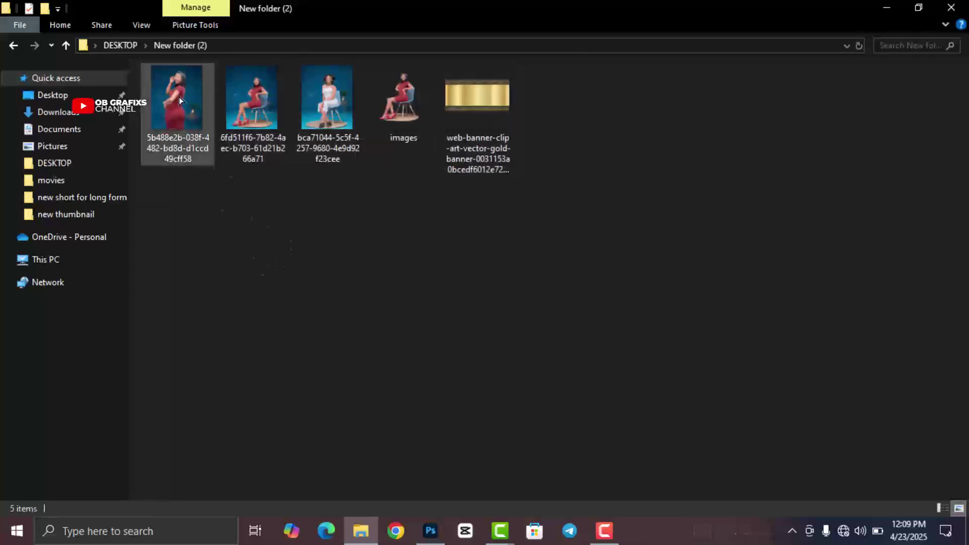
left_click_drag(189, 139, 419, 349)
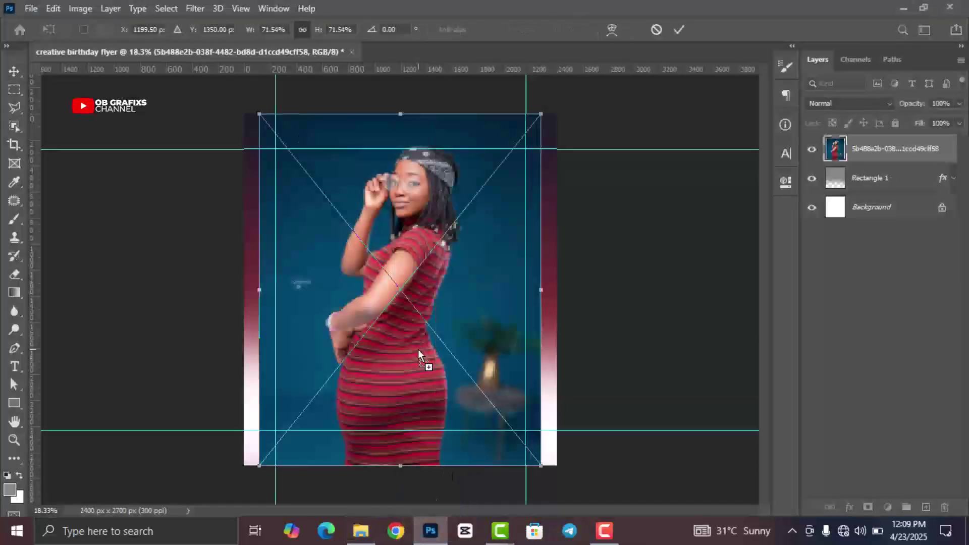
left_click(679, 29)
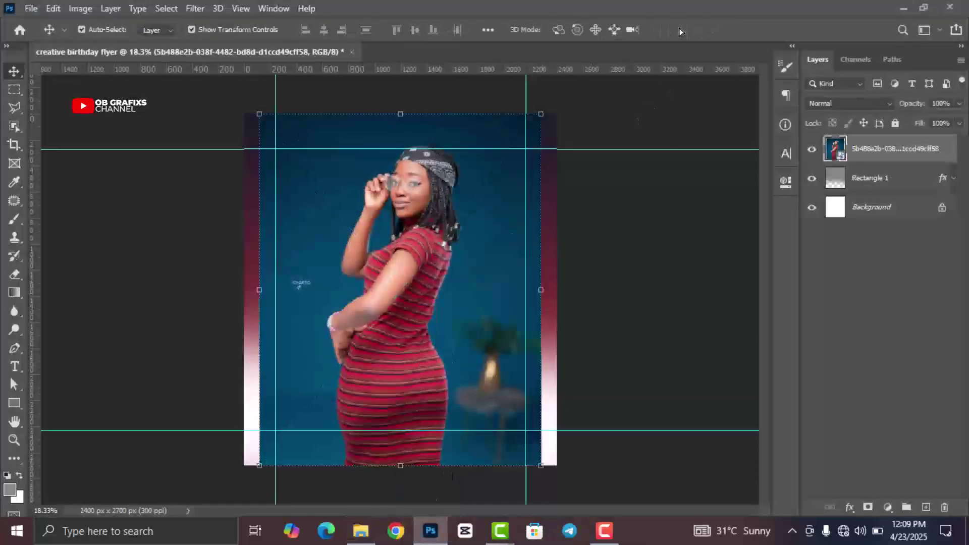
left_click(658, 251)
left_click(473, 261)
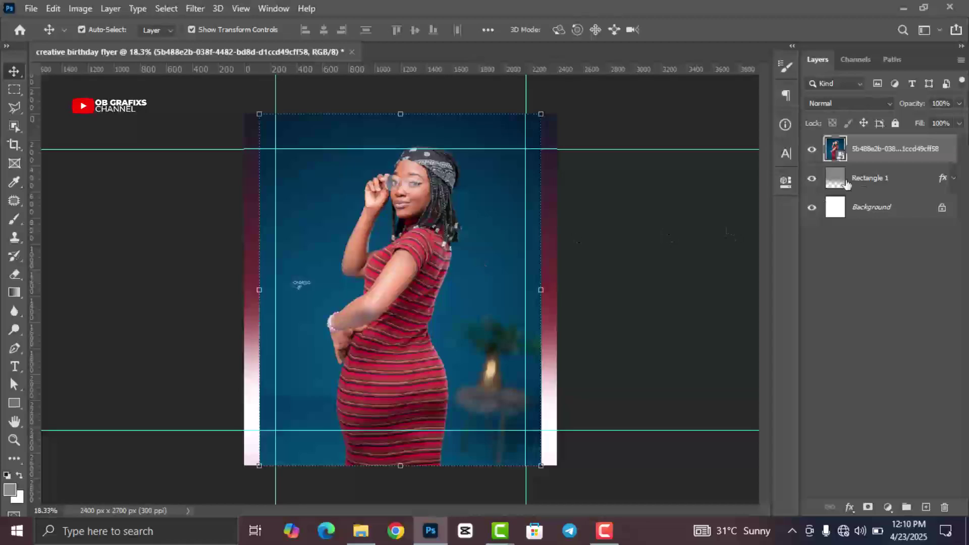
- Rasterize the placed photo layer and select its subject automatically
right_click(875, 150)
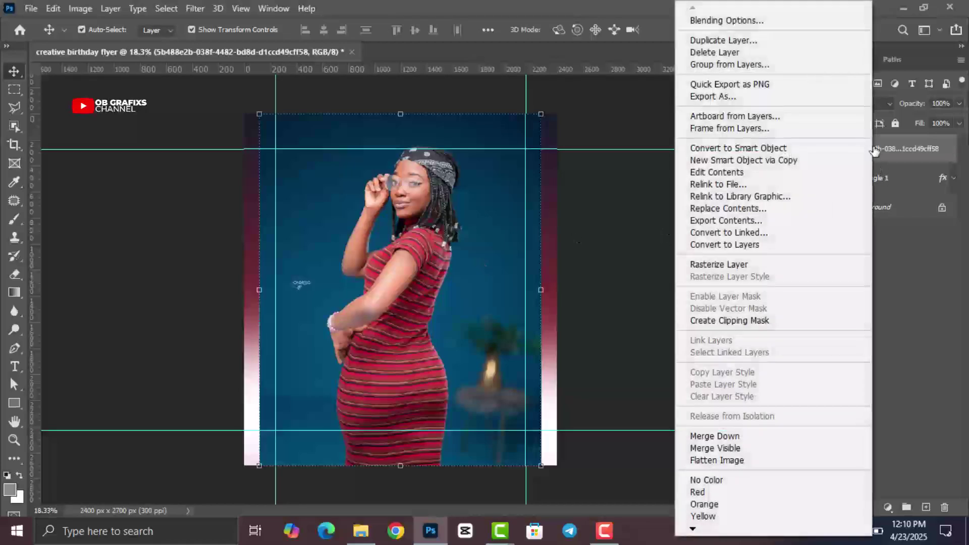
left_click(738, 264)
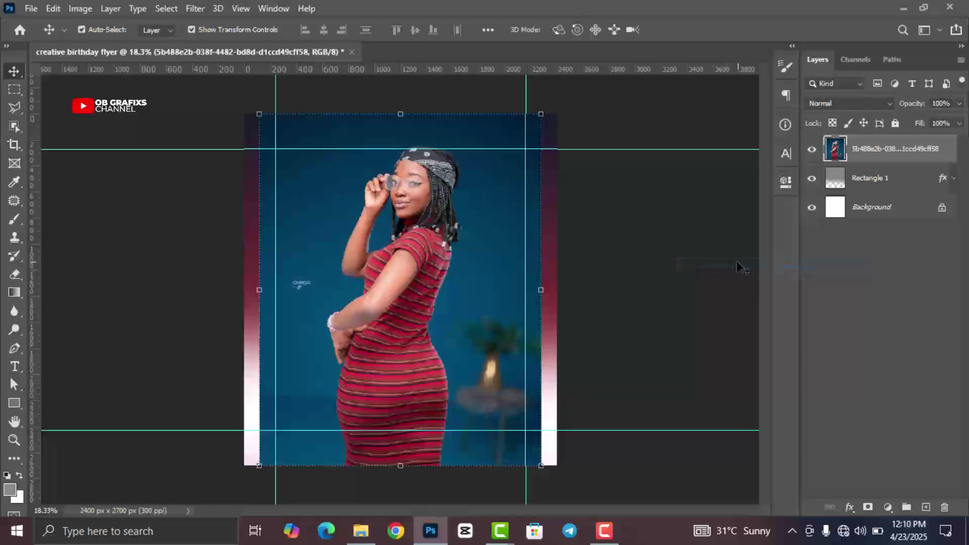
left_click(167, 10)
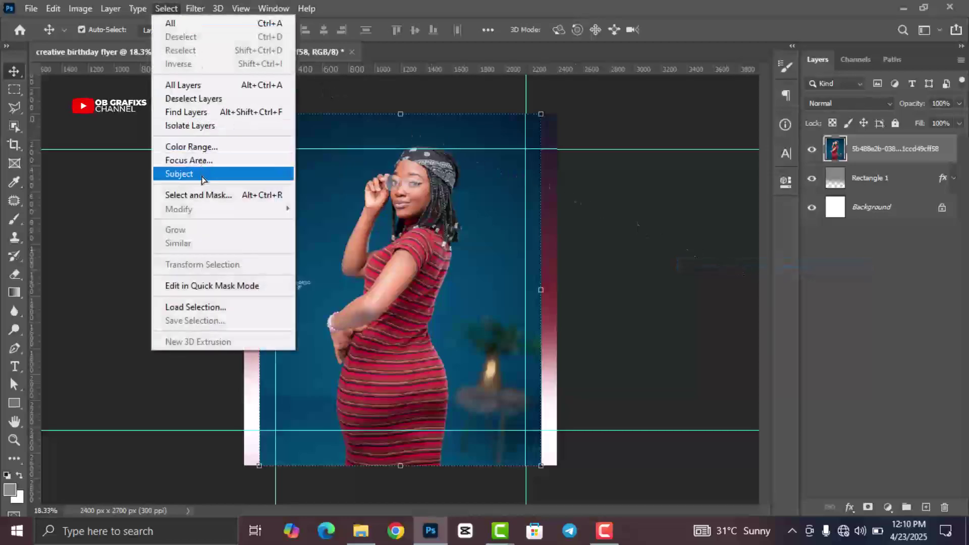
left_click(202, 178)
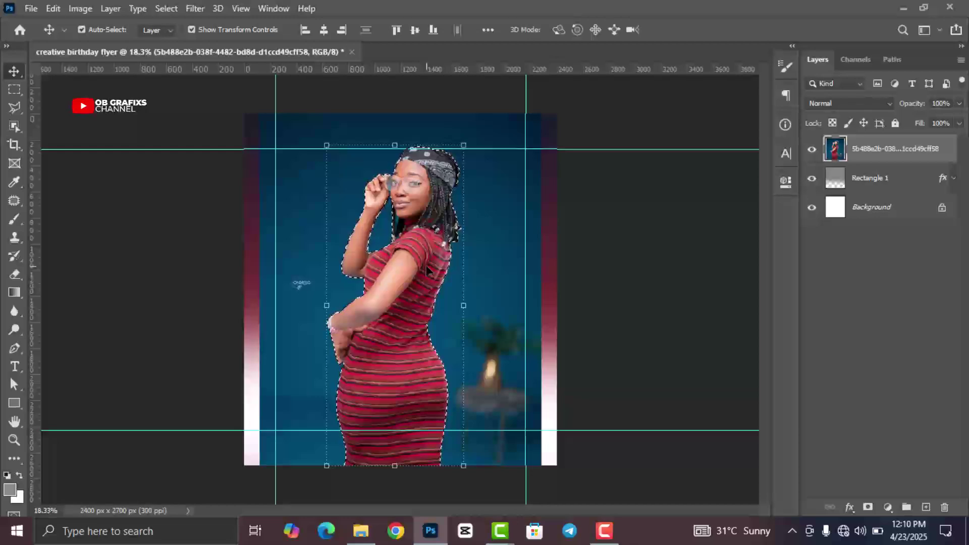
- Copy the selected woman to a new layer and delete the original photo layer
key("ctrl")
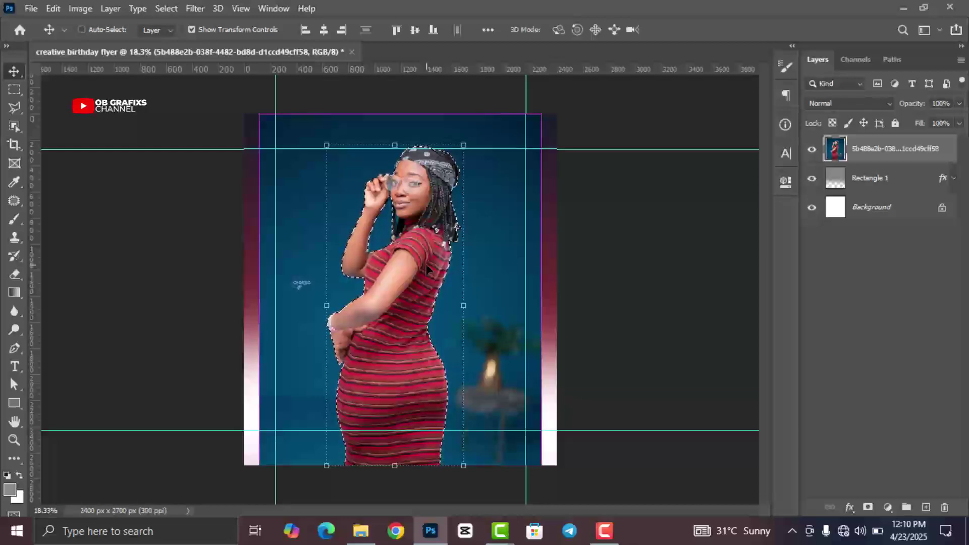
key("ctrl+j")
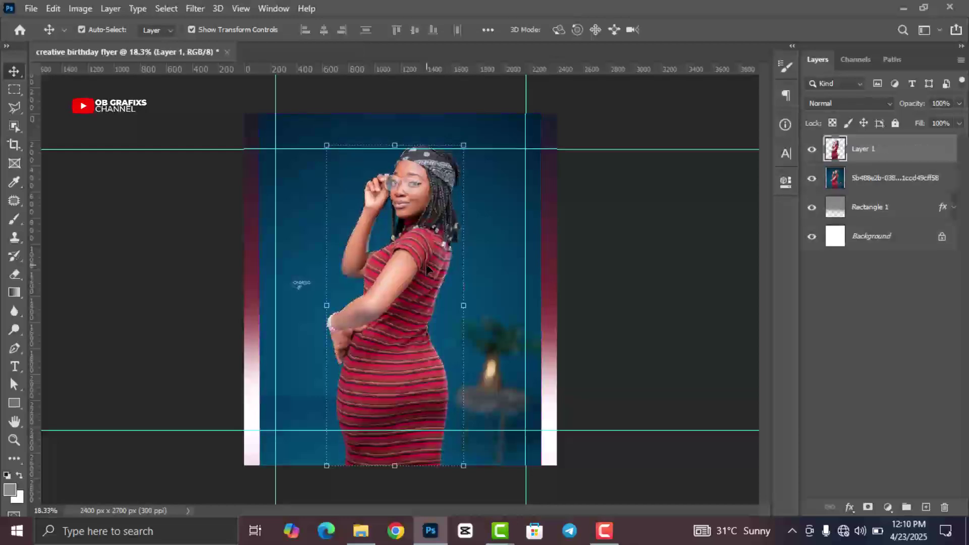
left_click(812, 179)
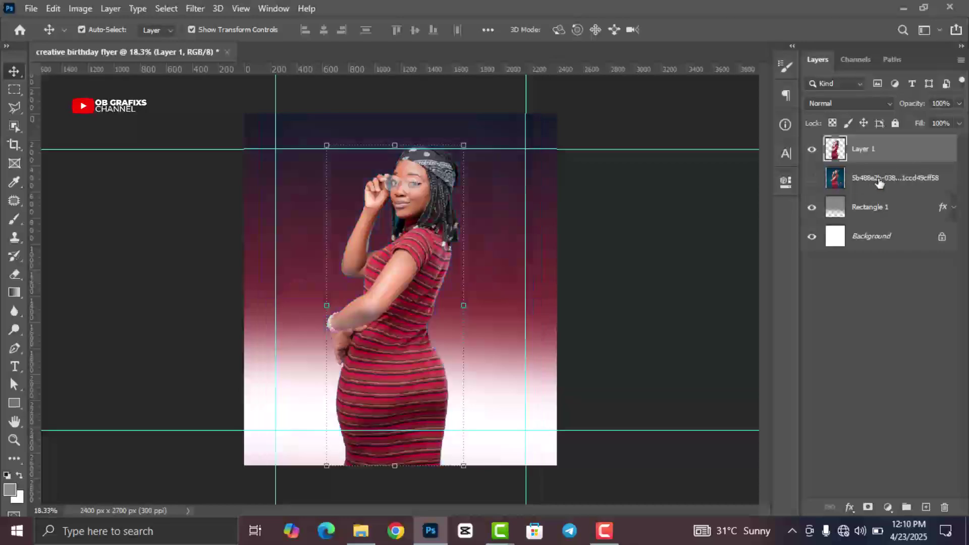
left_click_drag(879, 183, 947, 507)
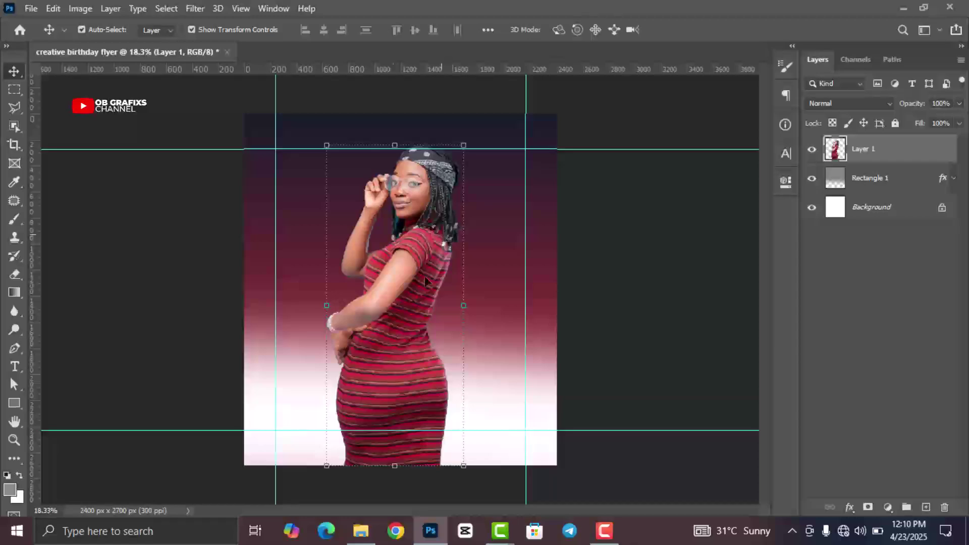
- Scale the woman's cutout proportionally to 152.95% and position her head just below the upper margin guide, extending past the canvas bottom
scroll(401, 303, "down", 3)
left_click_drag(396, 423, 397, 493)
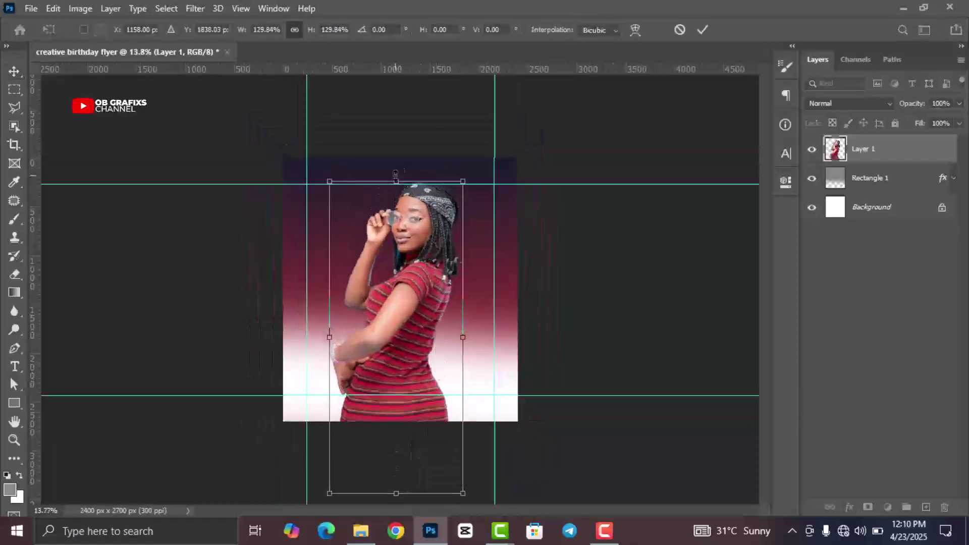
left_click_drag(396, 173, 396, 134)
left_click_drag(431, 237, 432, 273)
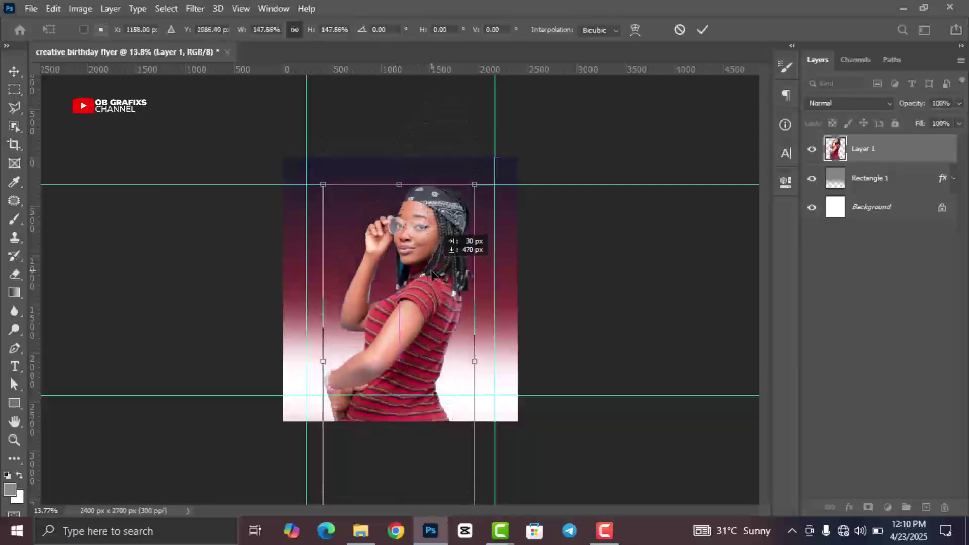
scroll(432, 273, "up", 1)
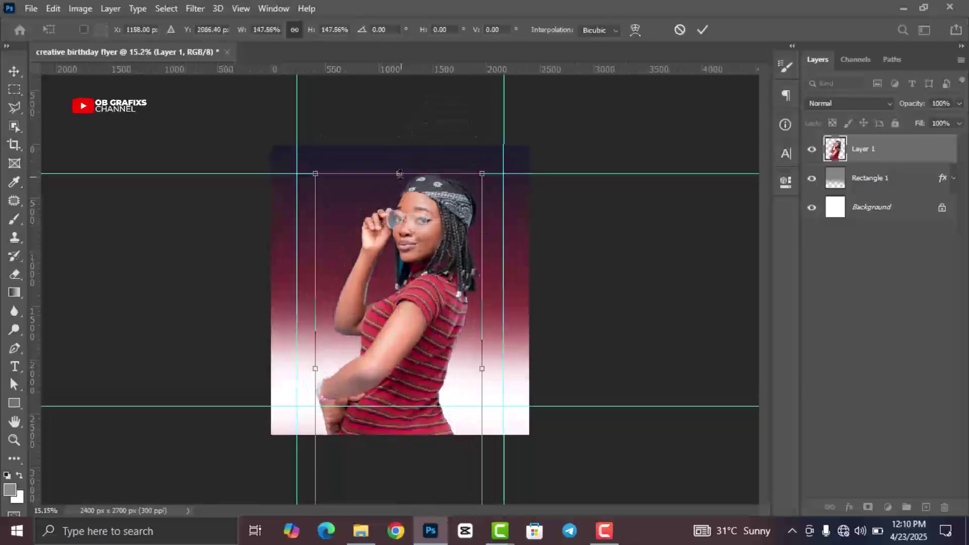
left_click_drag(400, 172, 400, 165)
left_click_drag(448, 255, 451, 270)
left_click(703, 29)
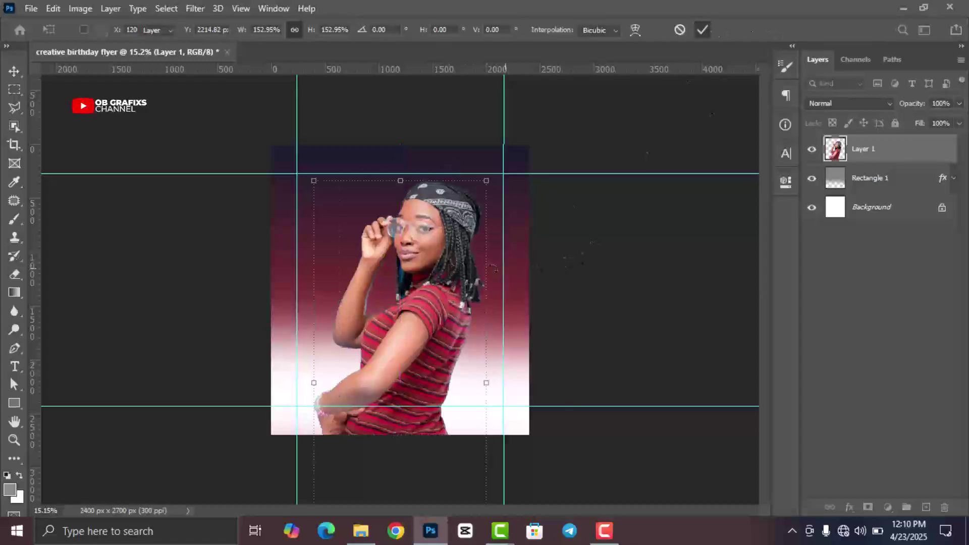
- Fade the bottom of the woman's cutout into the white area with the 1457 px soft Eraser
left_click(14, 274)
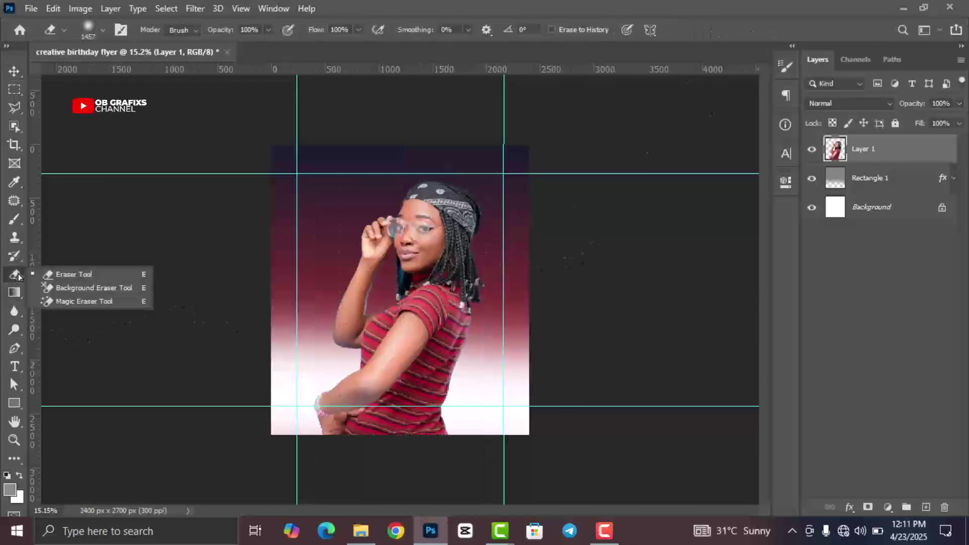
left_click(75, 279)
scroll(461, 402, "down", 1)
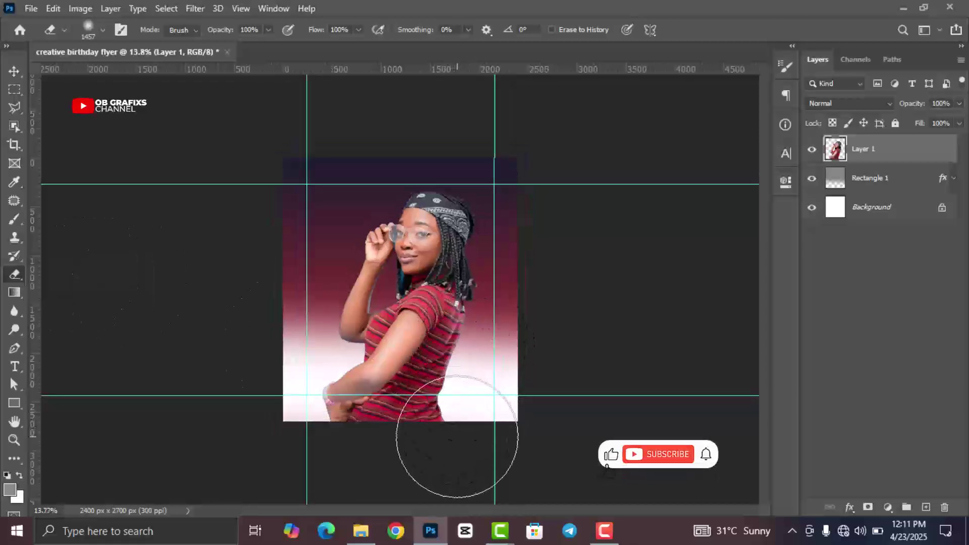
mouse_move(456, 454)
left_mouse_down()
mouse_move(268, 440)
mouse_move(506, 458)
mouse_move(410, 468)
mouse_move(447, 469)
mouse_move(372, 462)
mouse_move(504, 463)
mouse_move(454, 449)
mouse_move(456, 458)
mouse_move(308, 440)
mouse_move(424, 441)
mouse_move(317, 433)
left_mouse_up()
- Move the woman's cutout up to align its upper edge with the upper margin guide
left_click(14, 72)
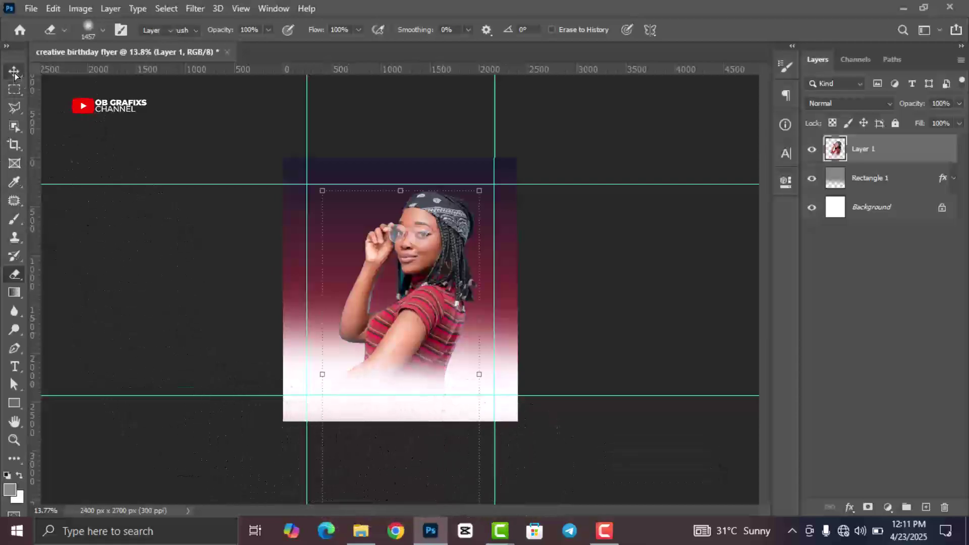
left_click_drag(412, 286, 413, 280)
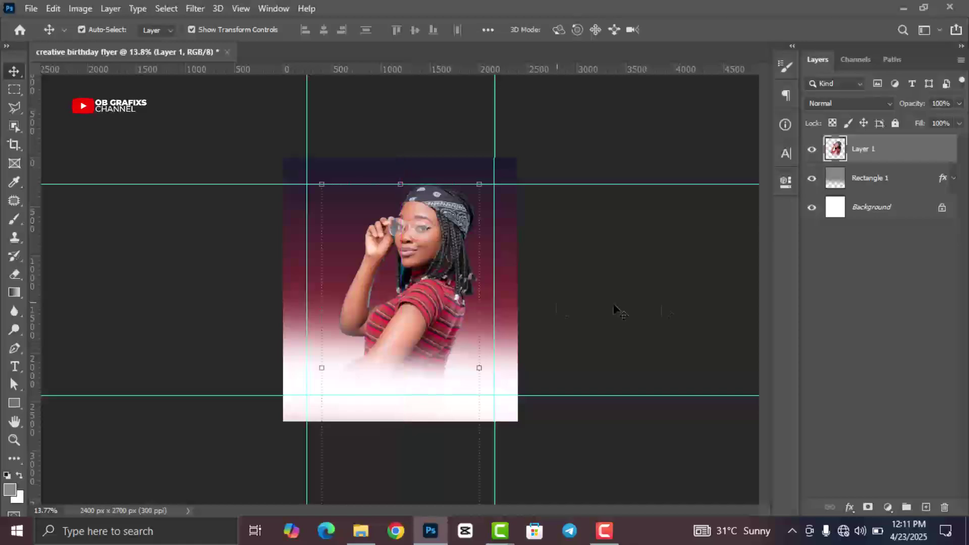
left_click(700, 315)
- Nudge the woman's cutout slightly to the right, keeping it within the vertical margin guides
scroll(419, 309, "up", 1)
left_click(421, 297)
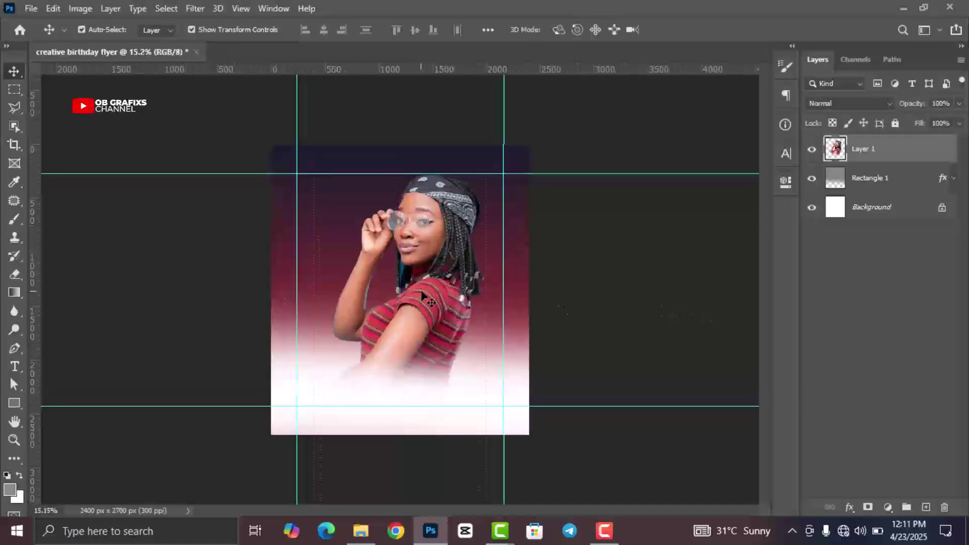
key("shift+Right")
key("shift+Right")
key("shift+Right")
key("shift+Right")
key("shift+Right")
key("shift+Right")
key("shift+Right")
key("shift+Right")
key("shift+Right")
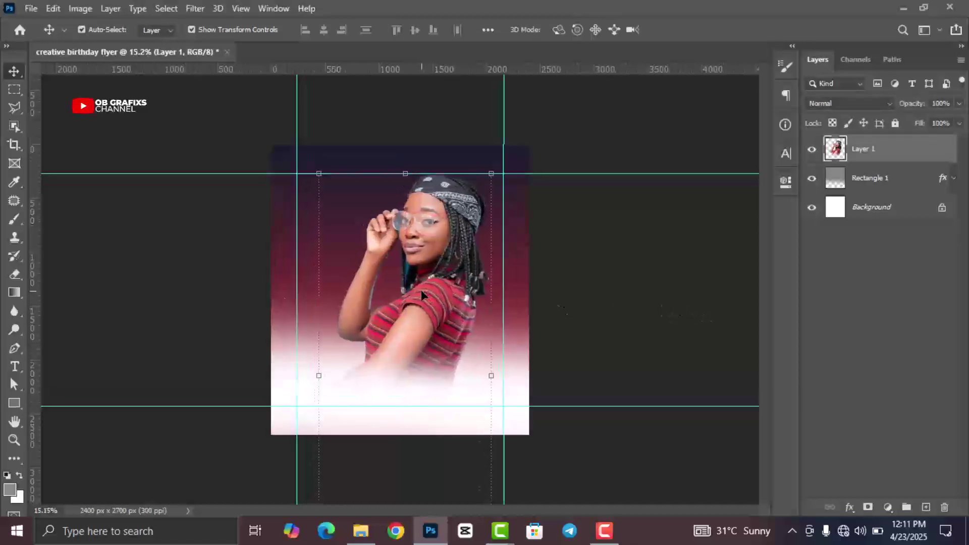
left_click(637, 279)
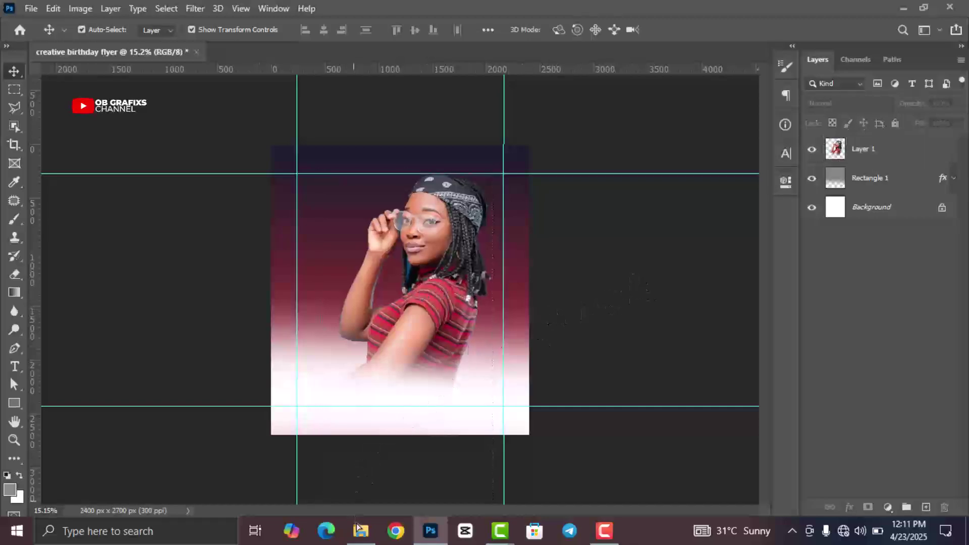
- Switch to File Explorer and place the "images" cutout of the seated woman from New folder (2) into the flyer
left_click(359, 530)
left_click(375, 311)
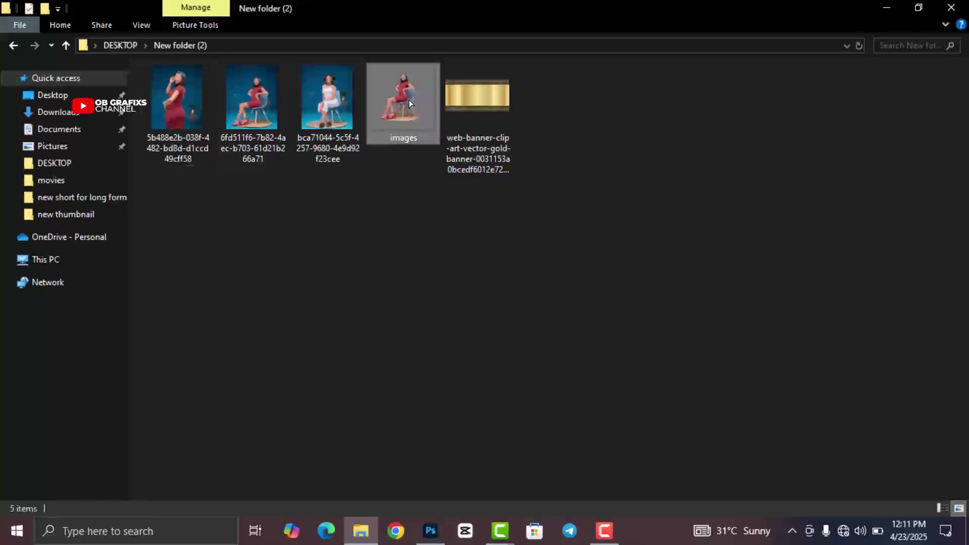
left_click_drag(409, 103, 407, 344)
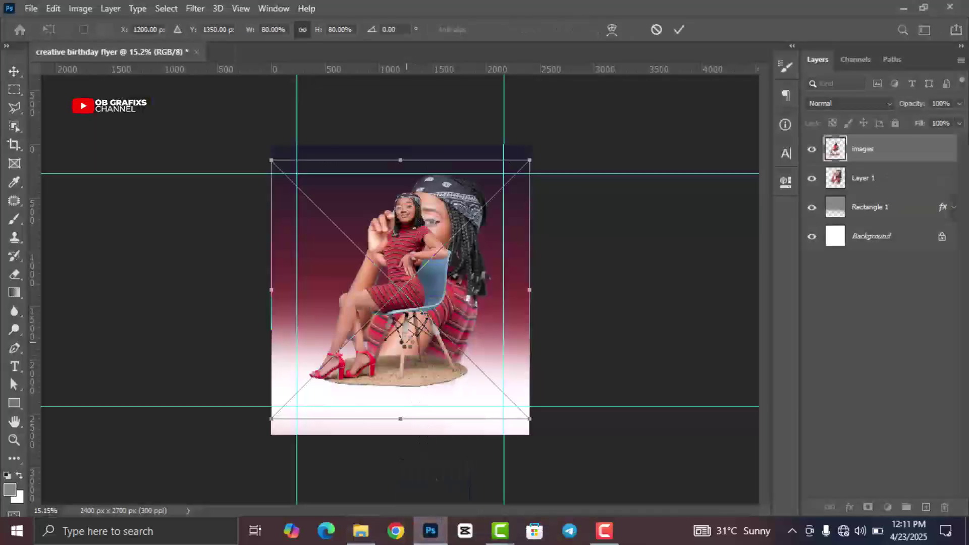
left_click(679, 30)
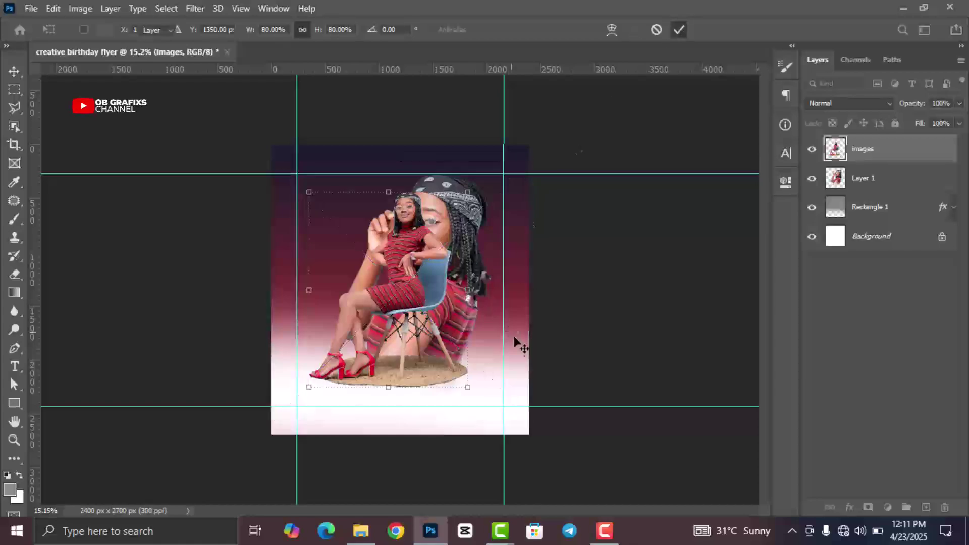
- Scale the seated woman's cutout proportionally to 54.52% and position it over the lower left of the large portrait
left_click(465, 387)
left_click_drag(529, 426, 436, 343)
left_click_drag(378, 281, 390, 346)
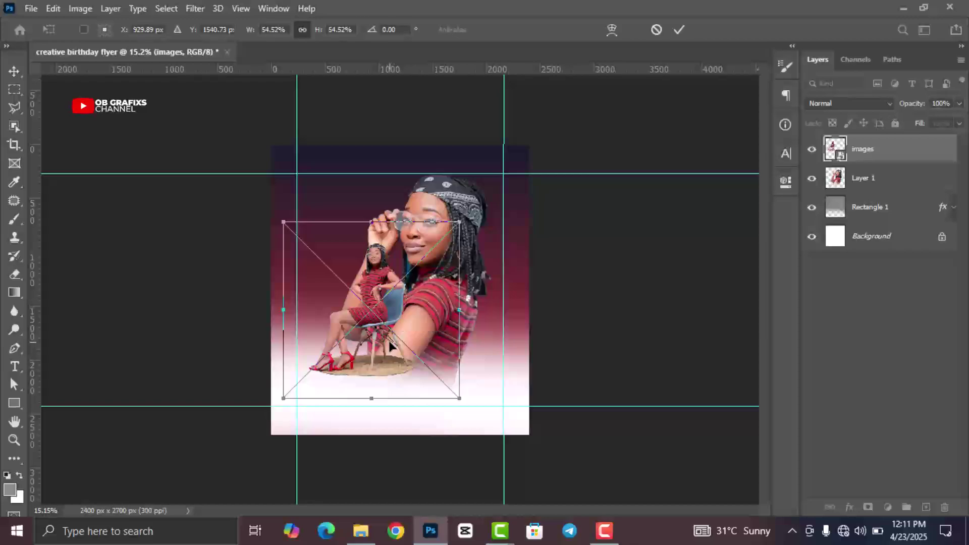
left_click(679, 30)
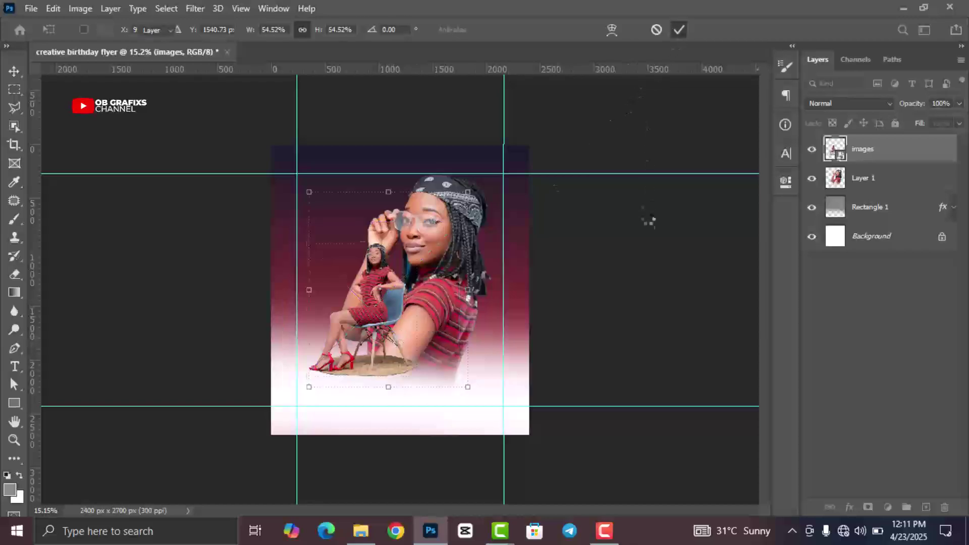
- Flip the seated woman's cutout horizontally and apply the transformation
left_click(377, 302)
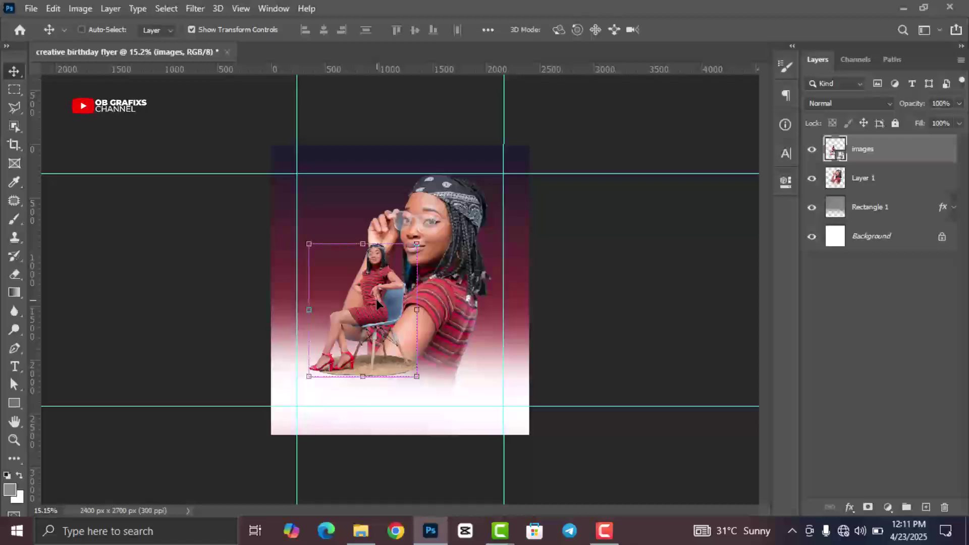
key("ctrl+t")
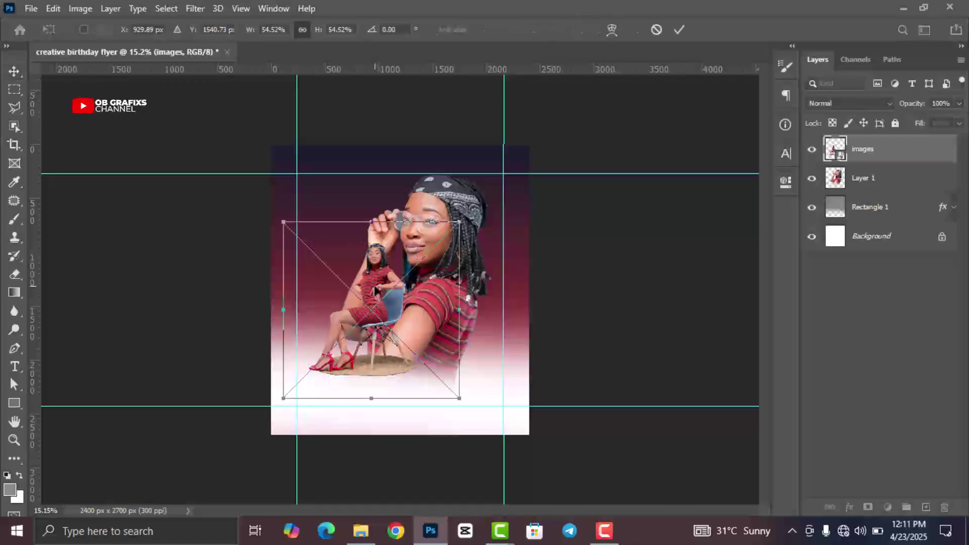
right_click(375, 287)
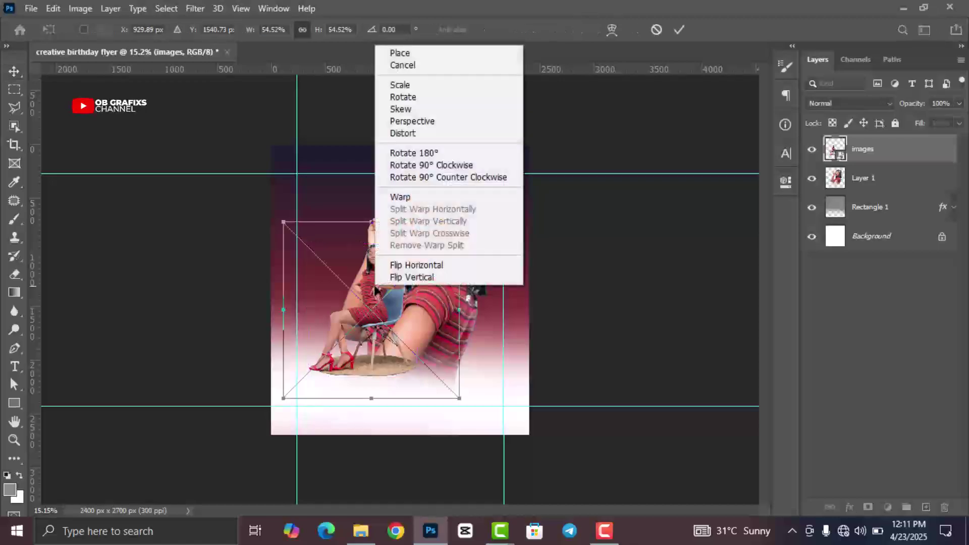
left_click(407, 266)
left_click(686, 31)
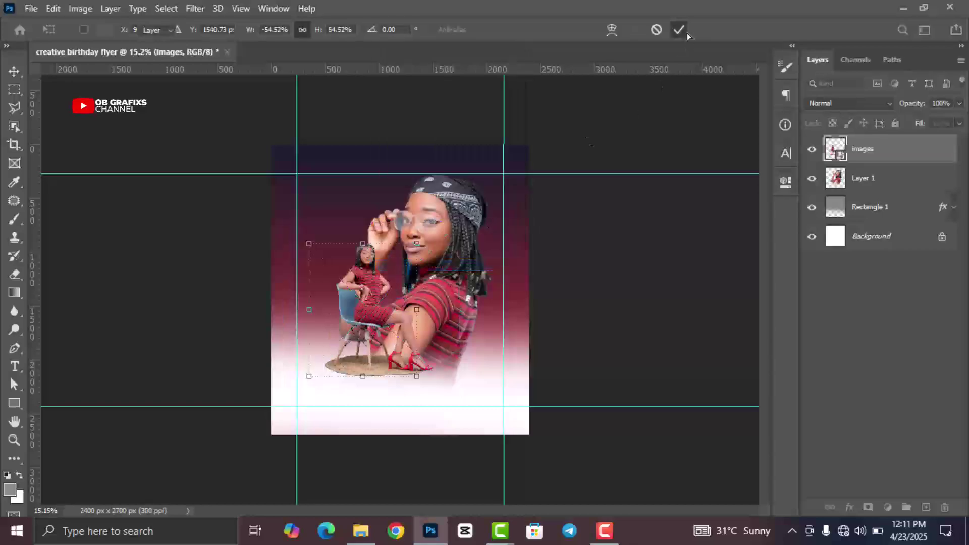
- Move the seated cutout left and slightly down so the chair sits beside the large portrait's elbow, just inside the left margin guide
scroll(384, 334, "up", 1)
left_click_drag(383, 332, 362, 339)
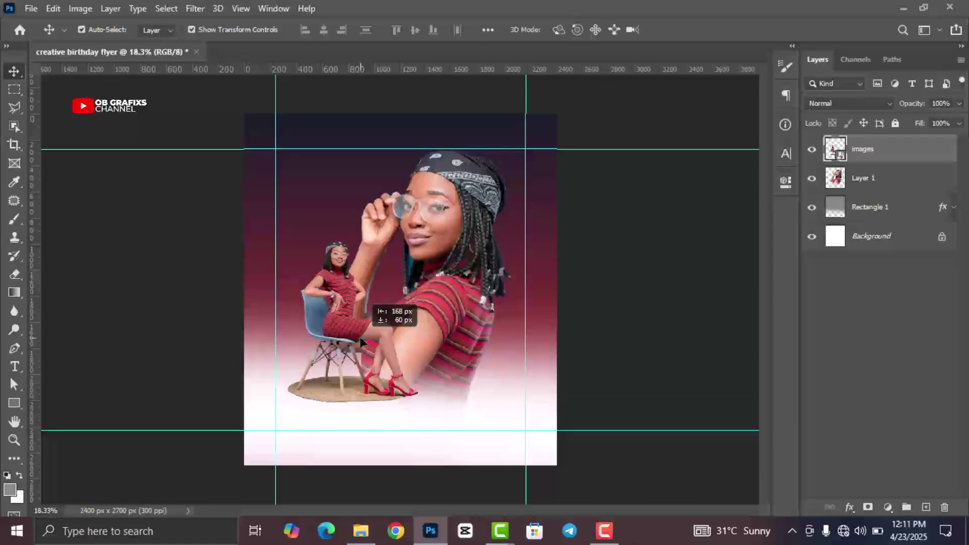
left_click_drag(576, 304, 632, 288)
left_click(470, 318)
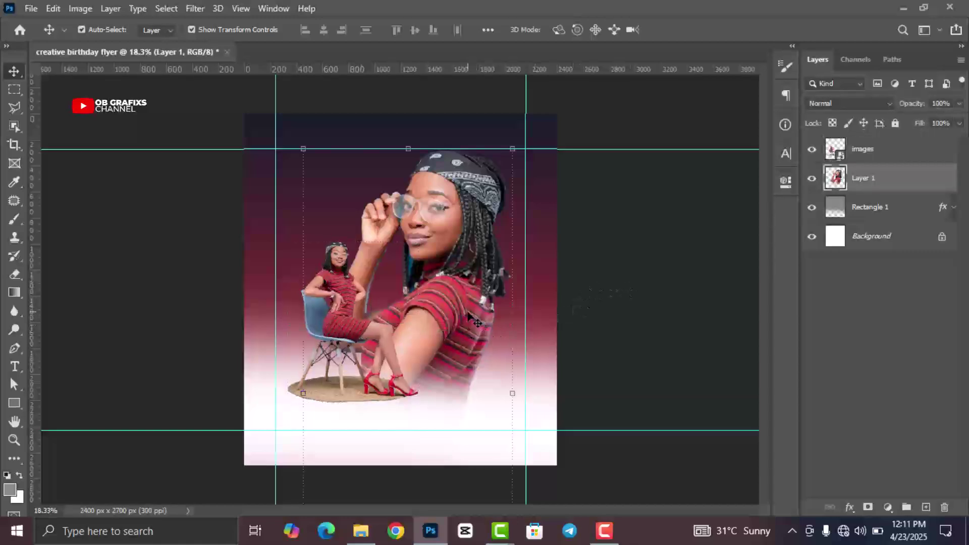
left_click(611, 317)
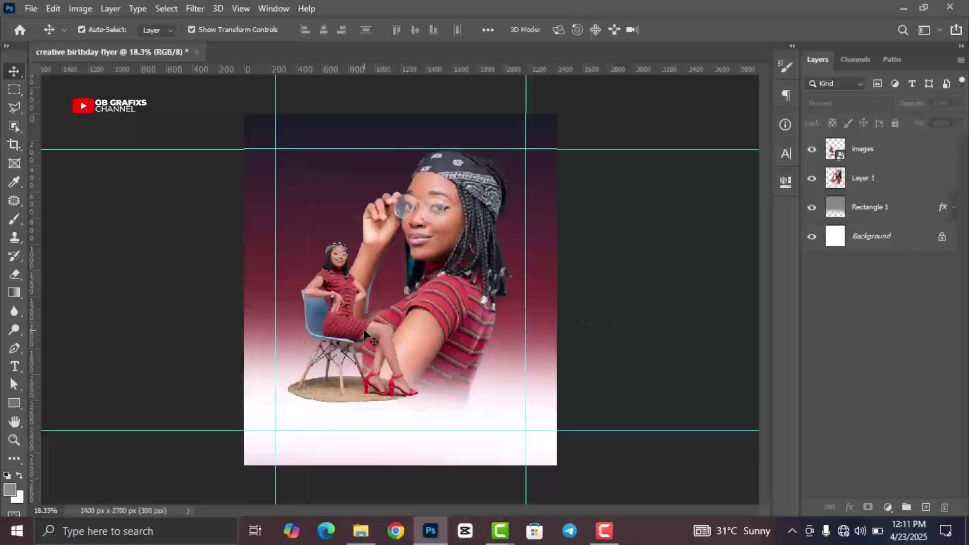
left_click_drag(364, 340, 364, 337)
left_click(600, 328)
key("ctrl+minus")
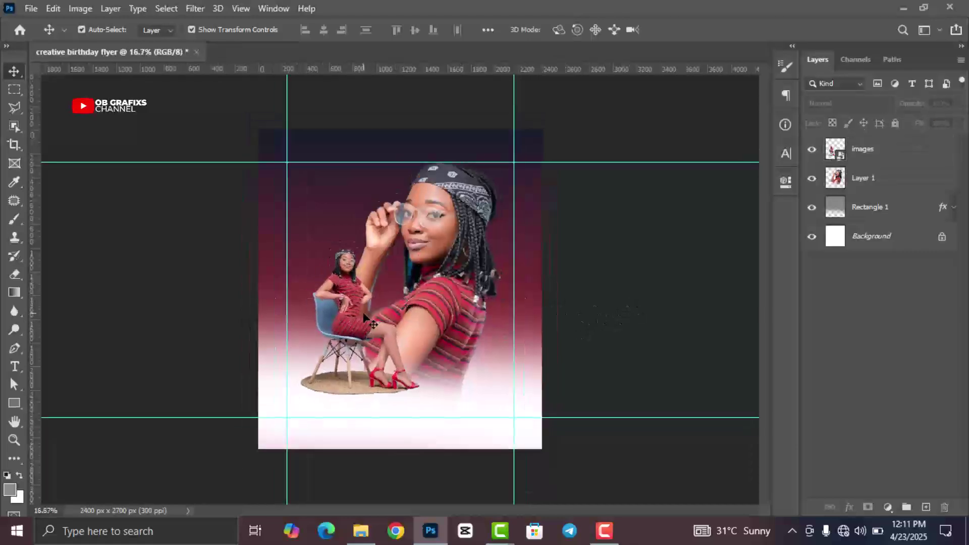
left_click(419, 312)
left_click(601, 323)
key("ctrl+0")
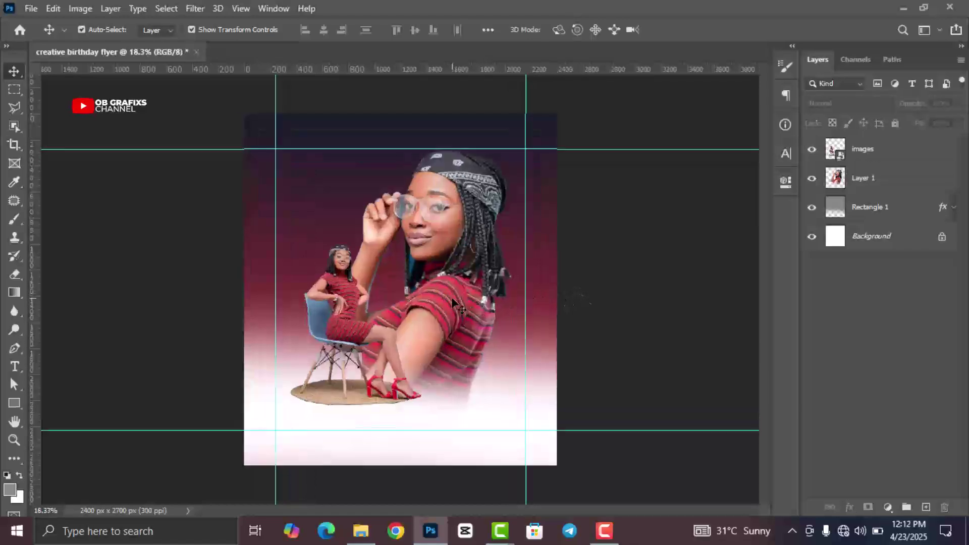
- Draw a rectangle about 306 x 437 px over the large portrait's striped shirt and set its corner radius to 50 px
left_click(14, 403)
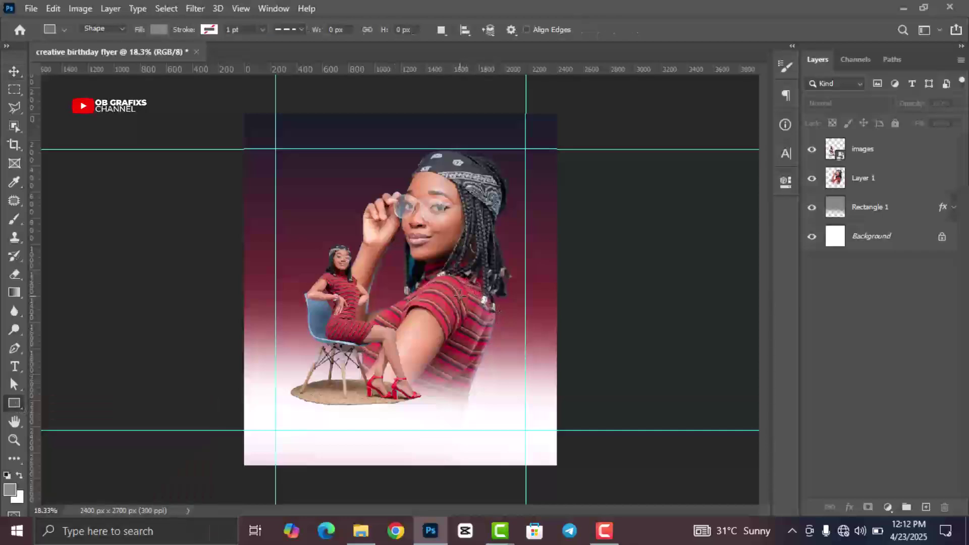
left_click_drag(459, 298, 500, 355)
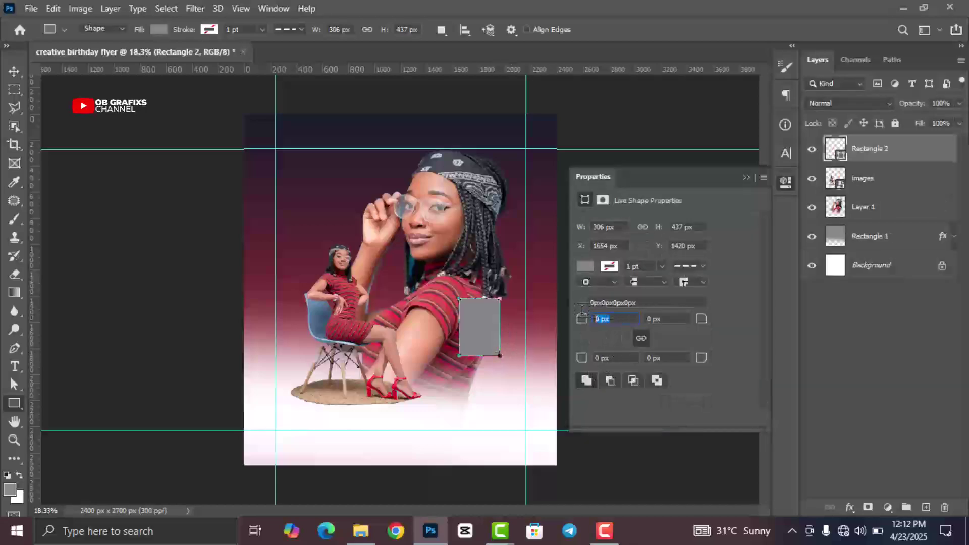
type("50")
key("Return")
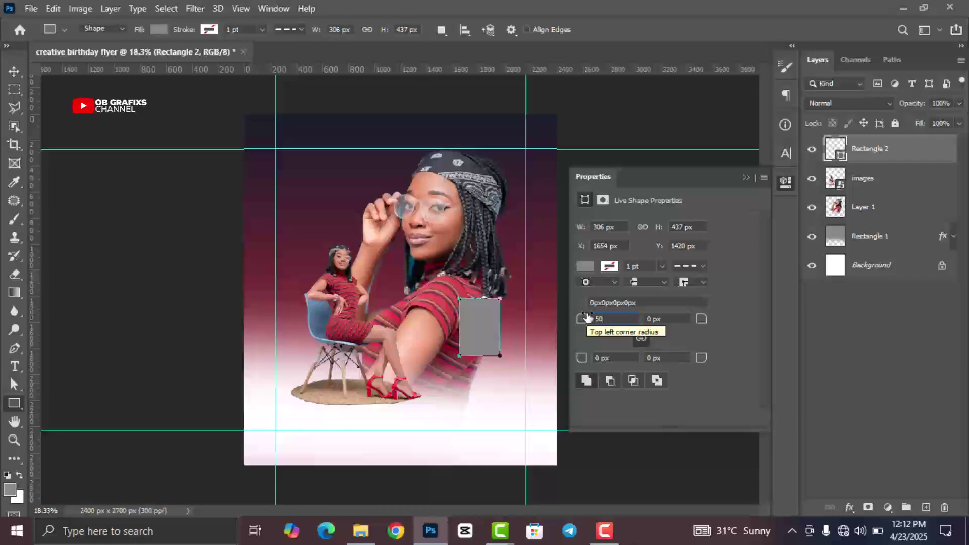
left_click(783, 185)
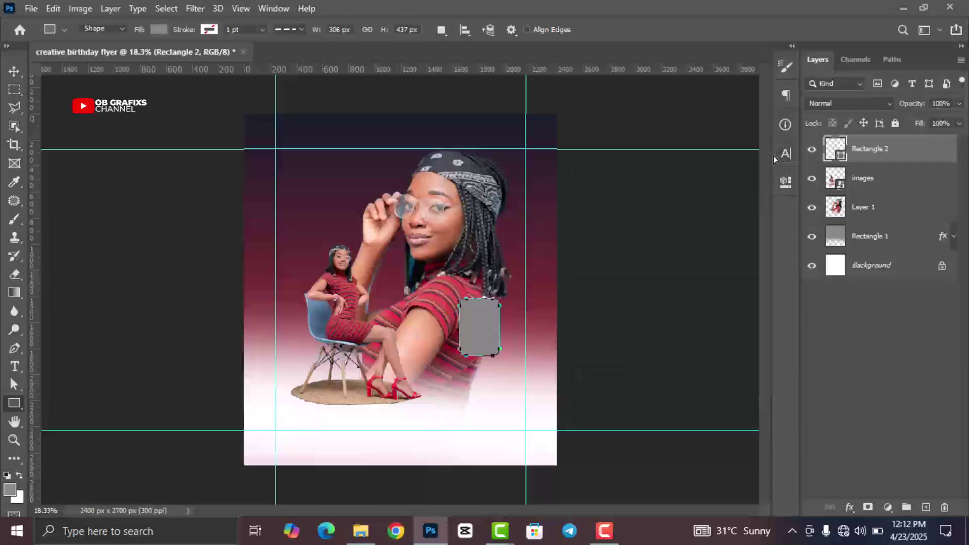
- Nudge the grey rounded rectangle slightly to the left and rasterize its layer
left_click(16, 72)
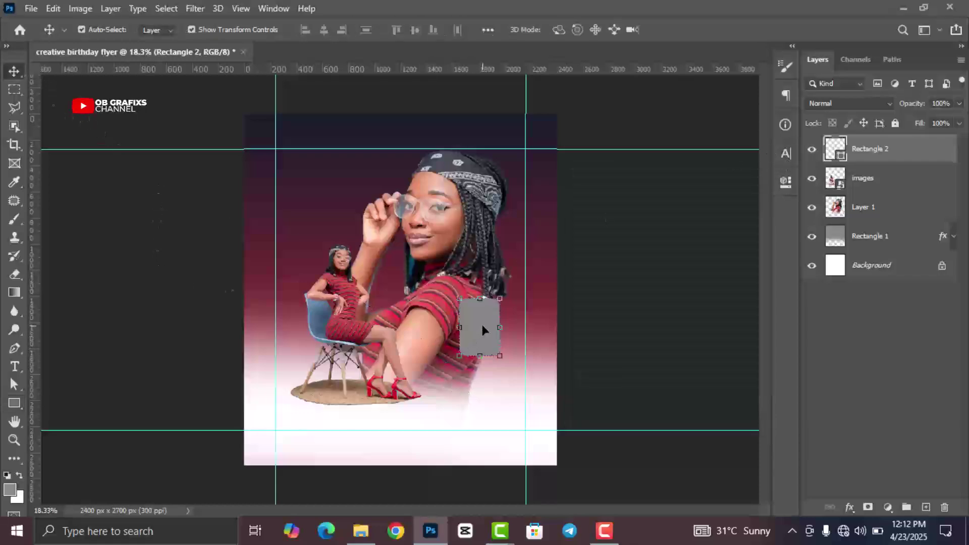
left_click_drag(480, 323, 472, 325)
scroll(425, 309, "up", 2)
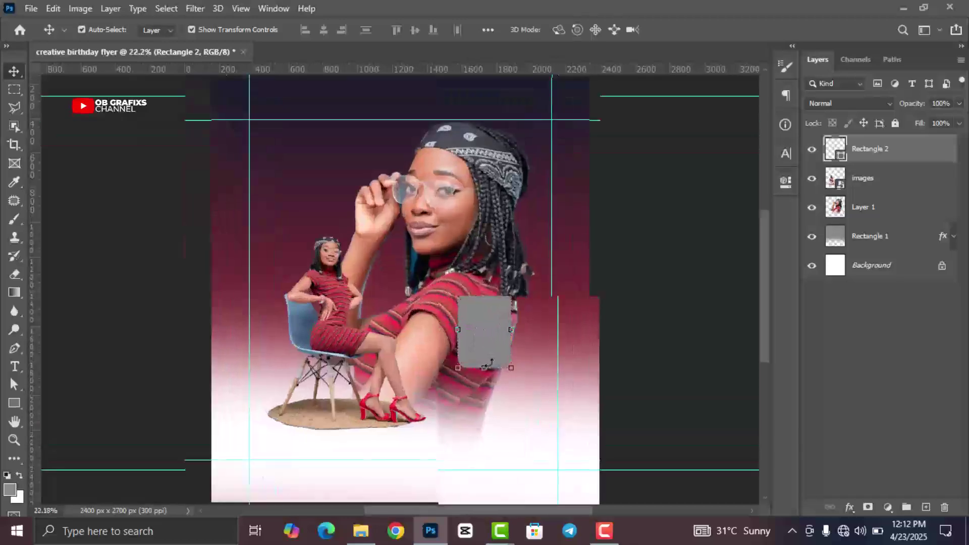
right_click(886, 154)
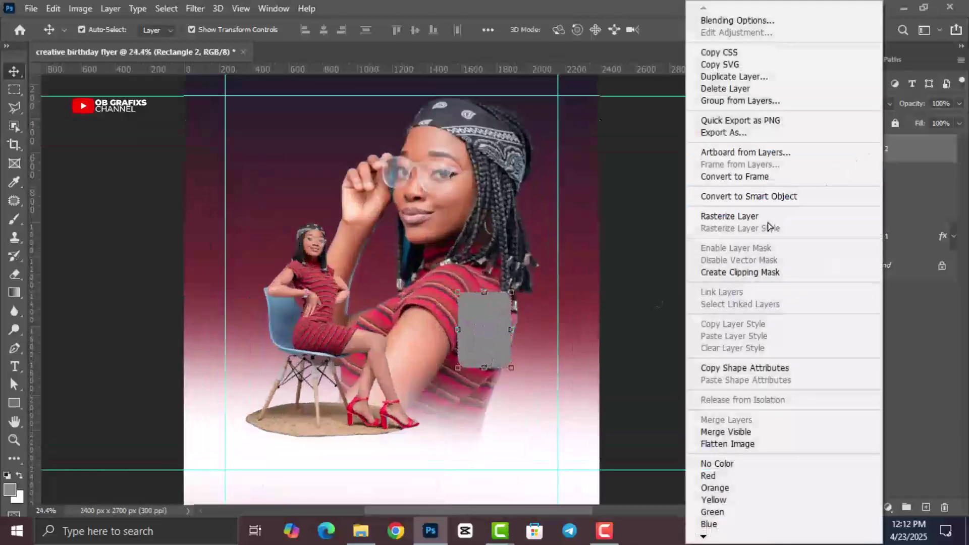
left_click(742, 214)
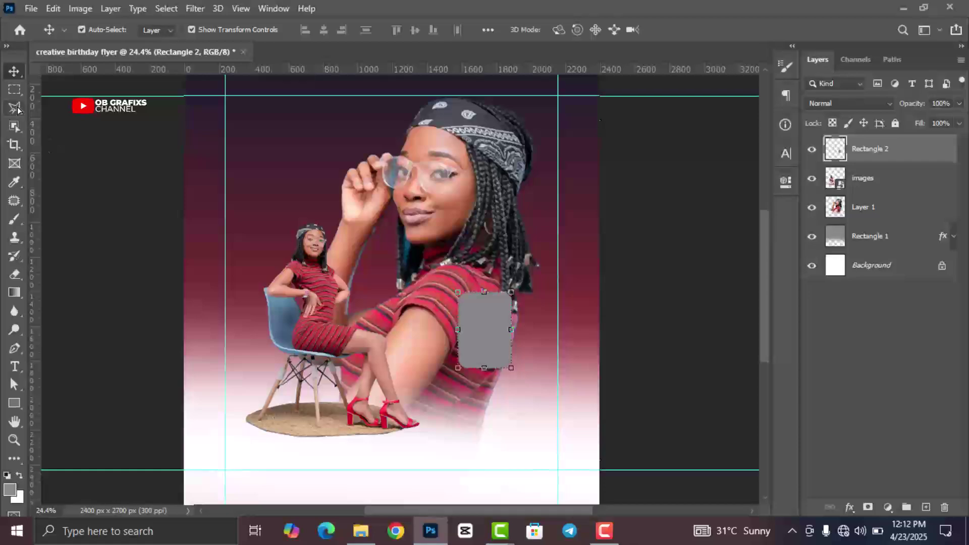
- Cut away the rounded rectangle's lower-left part along a diagonal with the Polygonal Lasso, then clear the selection
left_click(15, 108)
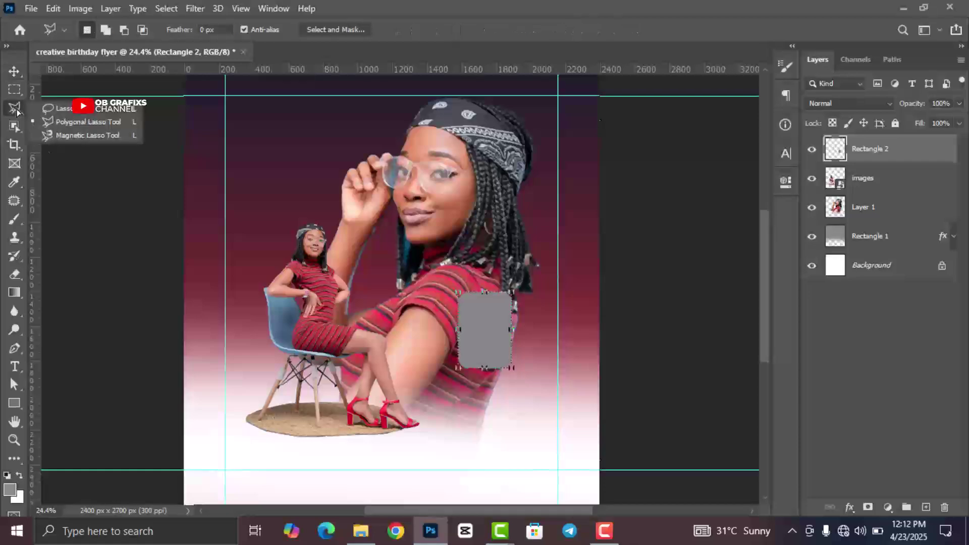
left_click(68, 122)
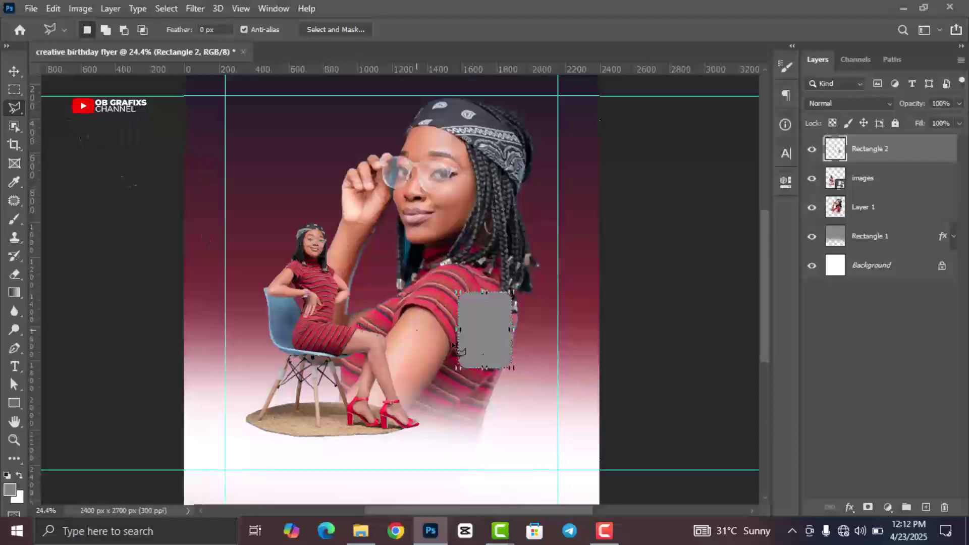
scroll(551, 369, "up", 3)
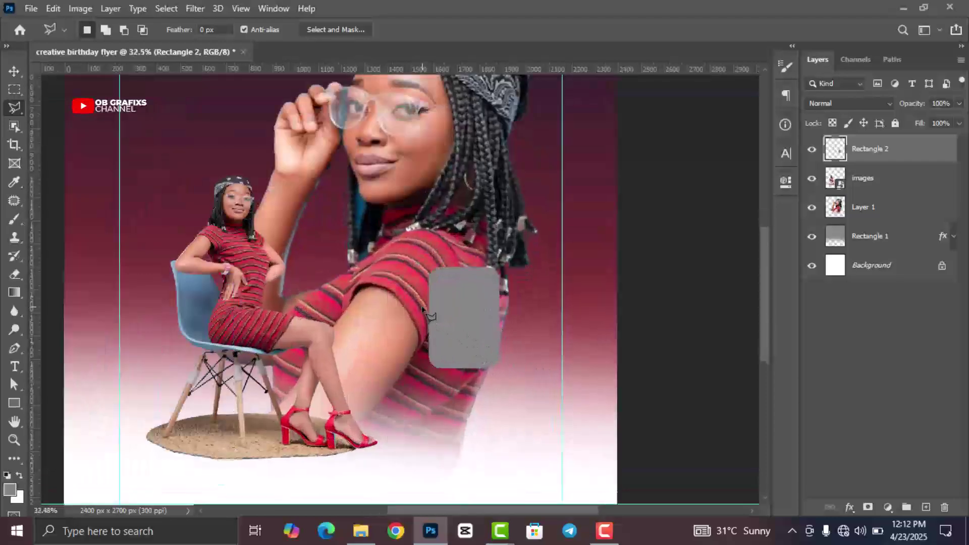
left_click(429, 311)
left_click(514, 380)
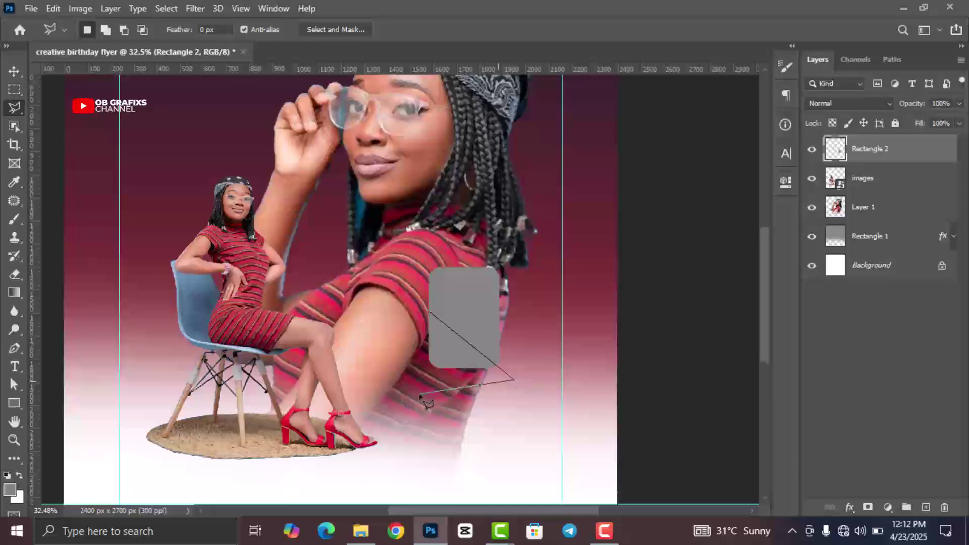
left_click(420, 394)
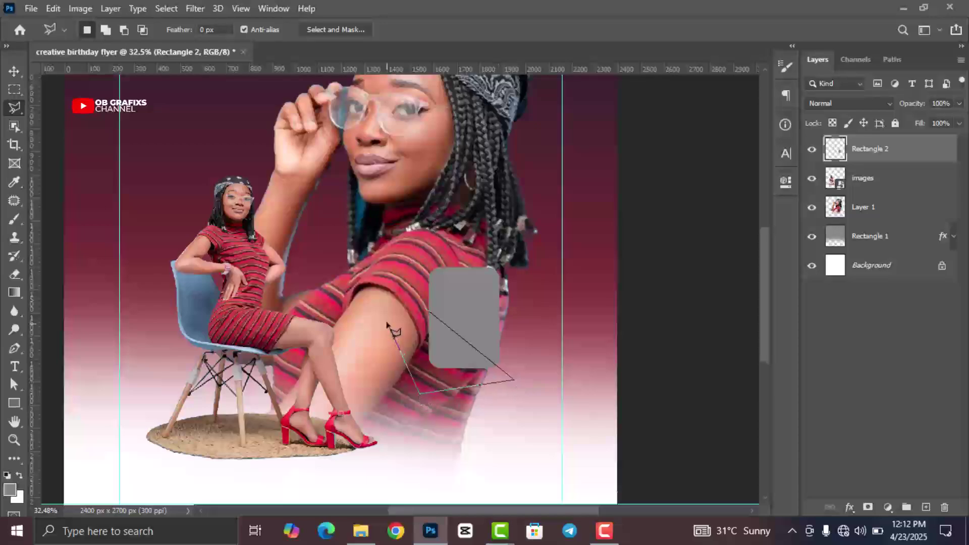
left_click(429, 313)
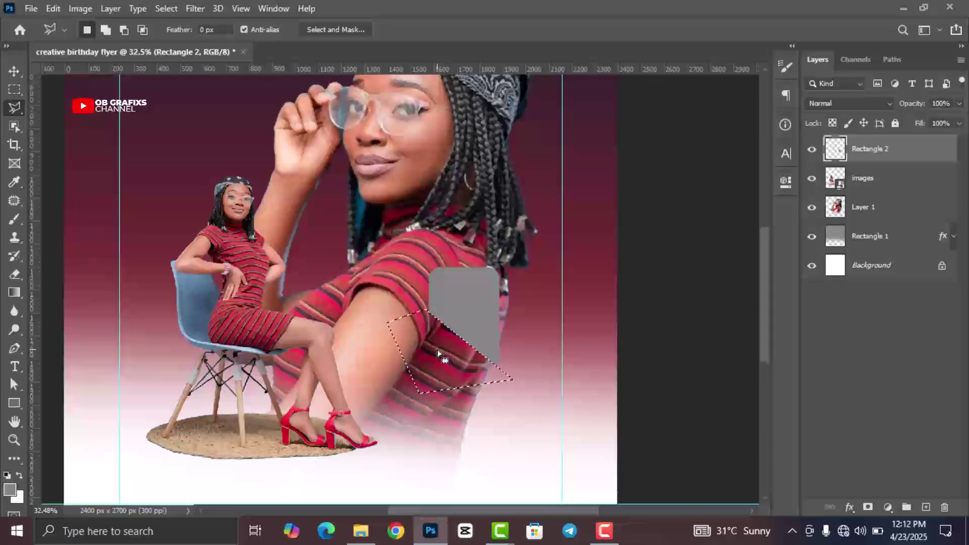
right_click(437, 350)
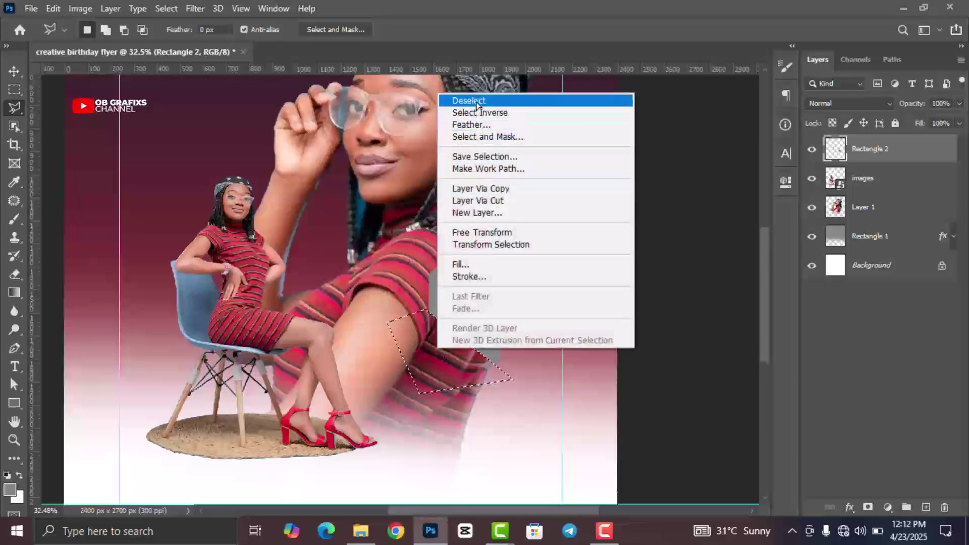
left_click(470, 101)
key("v")
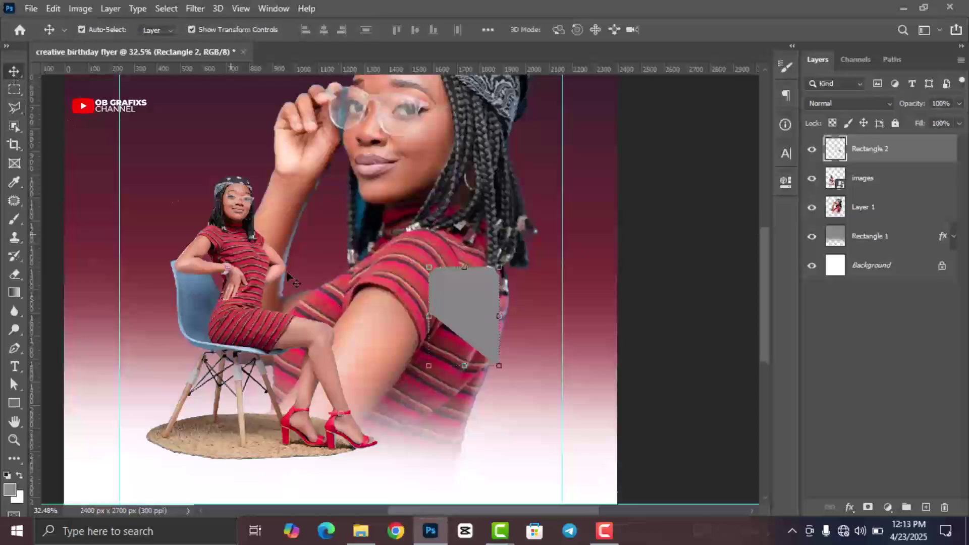
- Place the bca71044 photo of the woman in white from File Explorer, scaled to 21.53%, over the grey cut rectangle
scroll(439, 329, "down", 2)
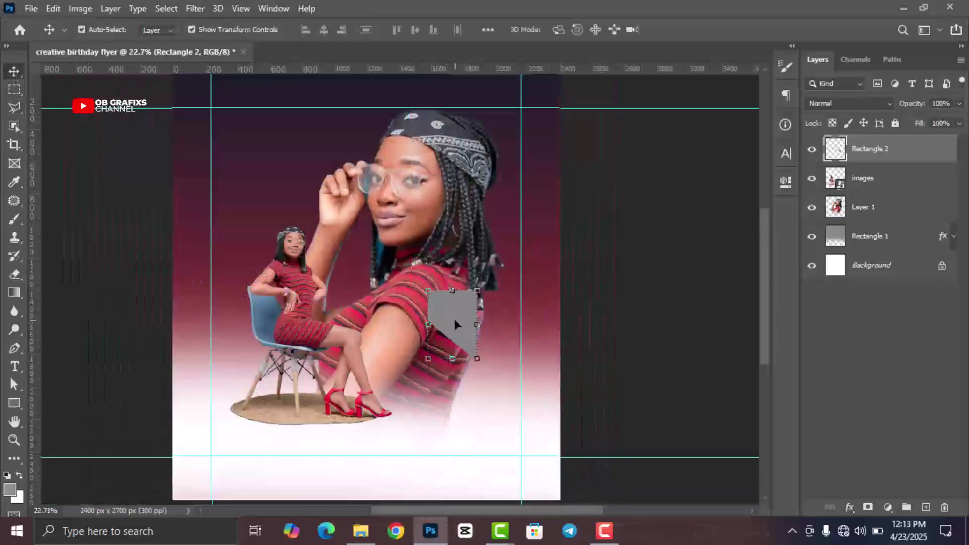
left_click(360, 534)
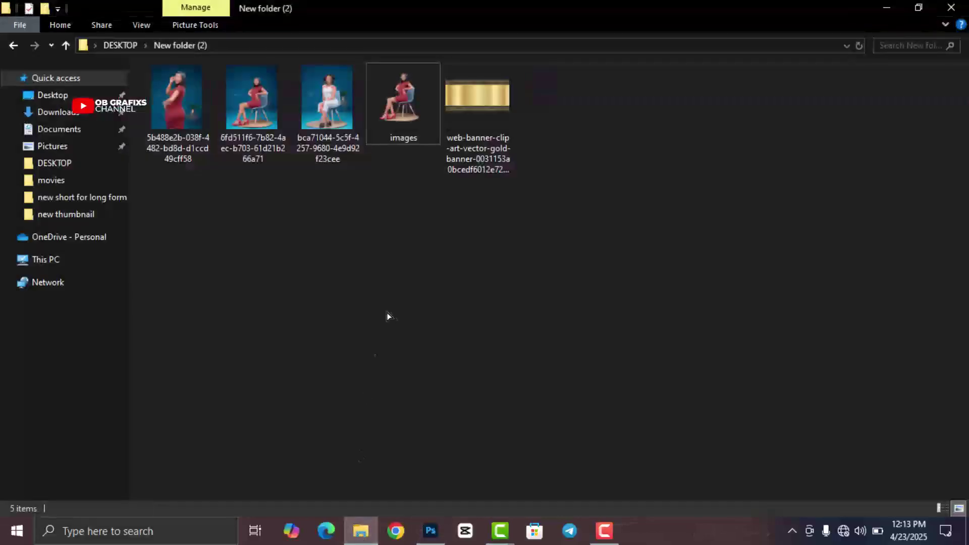
left_click_drag(329, 104, 402, 366)
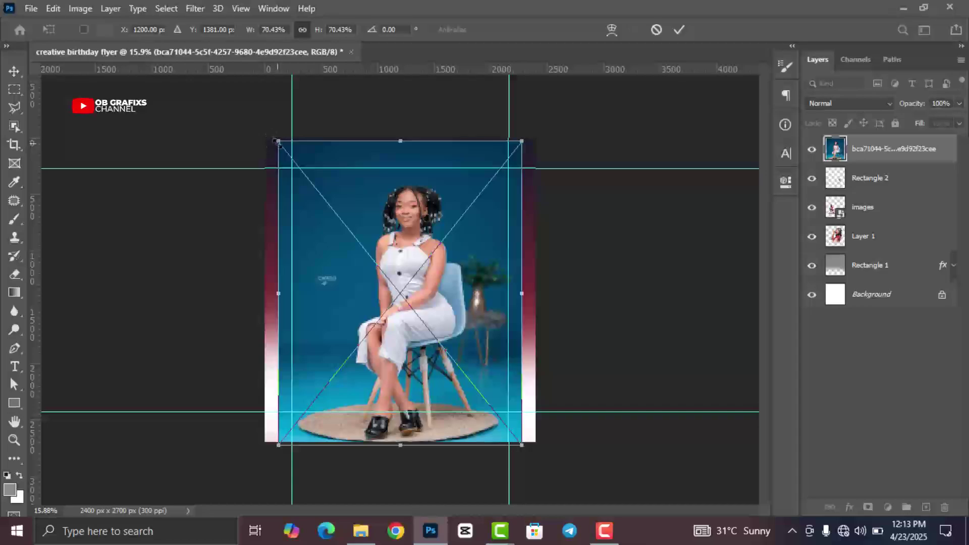
left_click_drag(269, 150, 444, 368)
left_click_drag(472, 413, 451, 335)
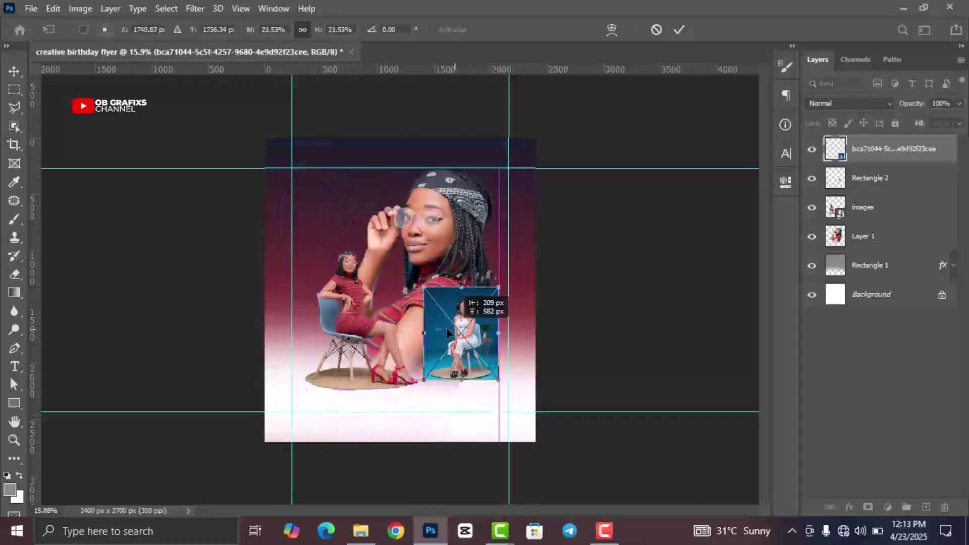
scroll(437, 296, "up", 3)
left_click(688, 29)
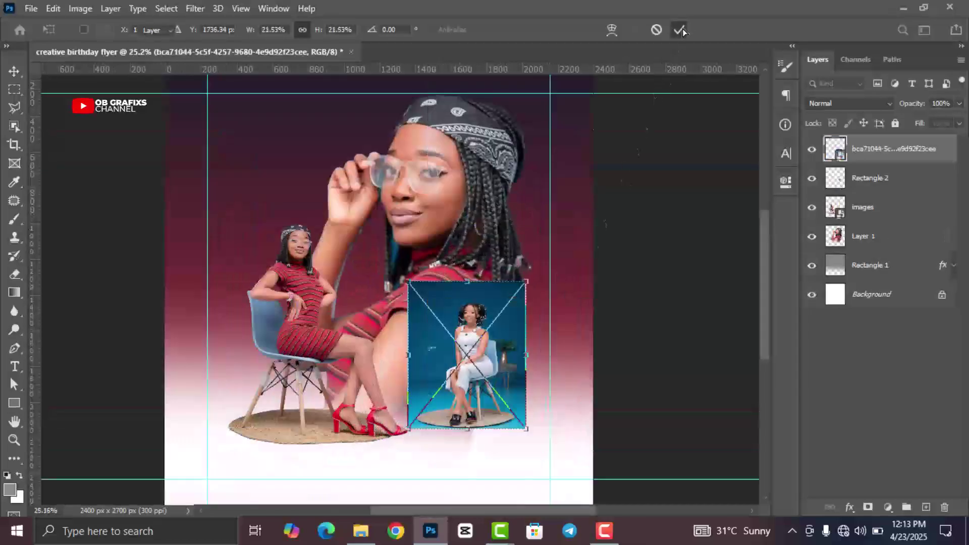
- Rasterize the placed photo of the woman in white and clip its layer to the cut rounded rectangle
right_click(894, 150)
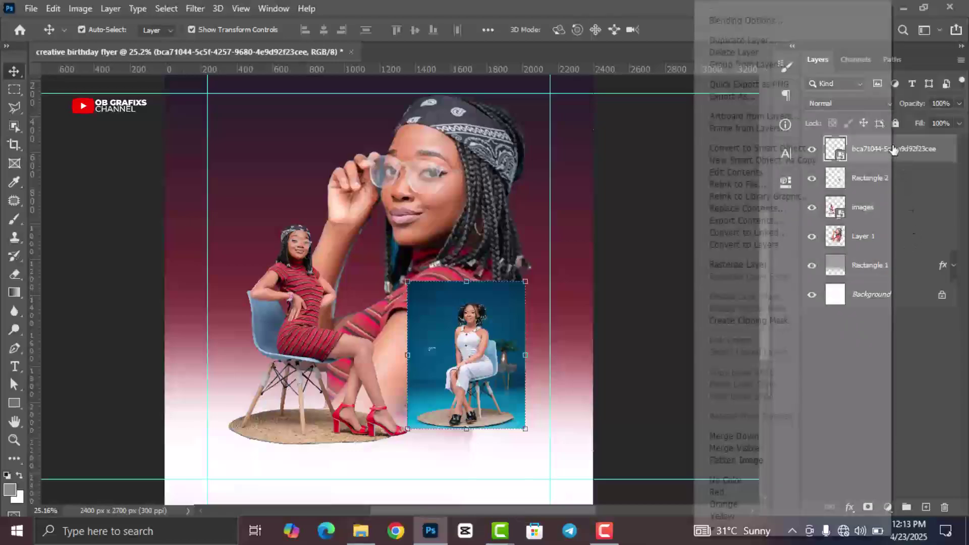
left_click(747, 264)
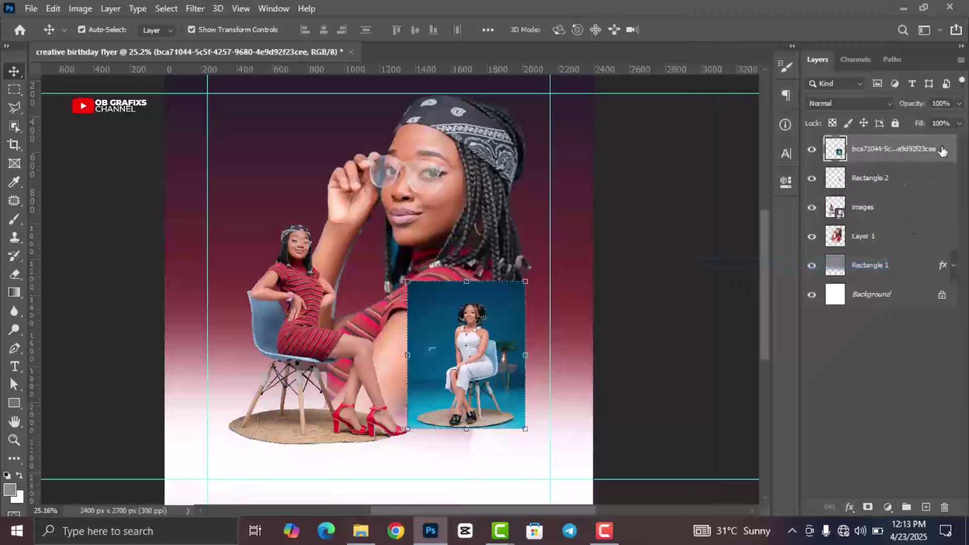
right_click(899, 148)
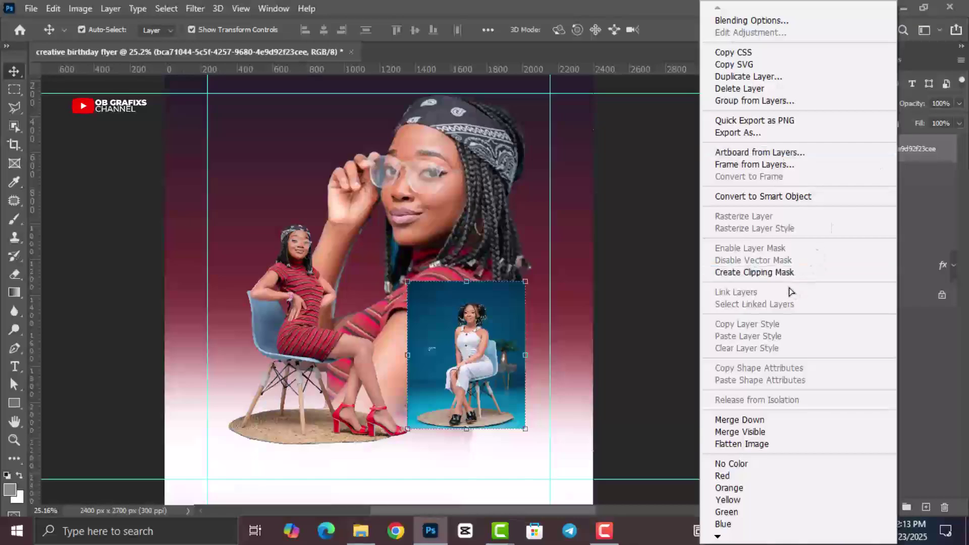
left_click(780, 273)
- Scale the clipped photo to 122.87% and reposition it so the woman's head and shoulders fill the cut frame
scroll(480, 341, "up", 2)
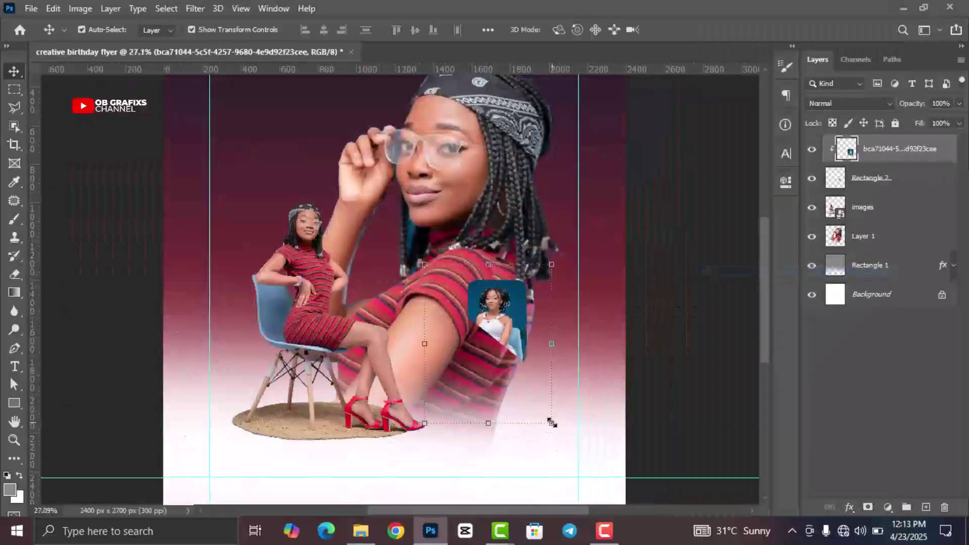
left_click_drag(551, 423, 573, 440)
scroll(505, 317, "up", 2)
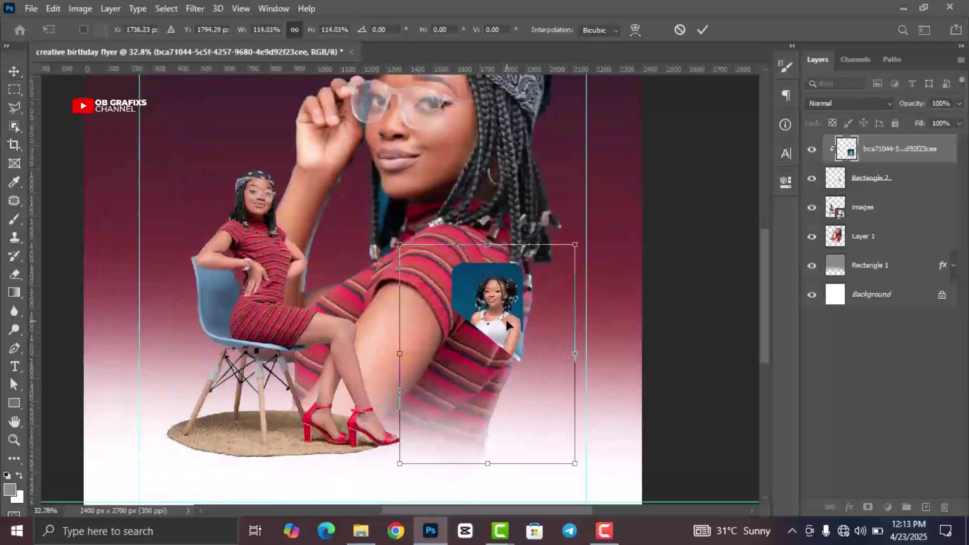
left_click_drag(504, 317, 498, 315)
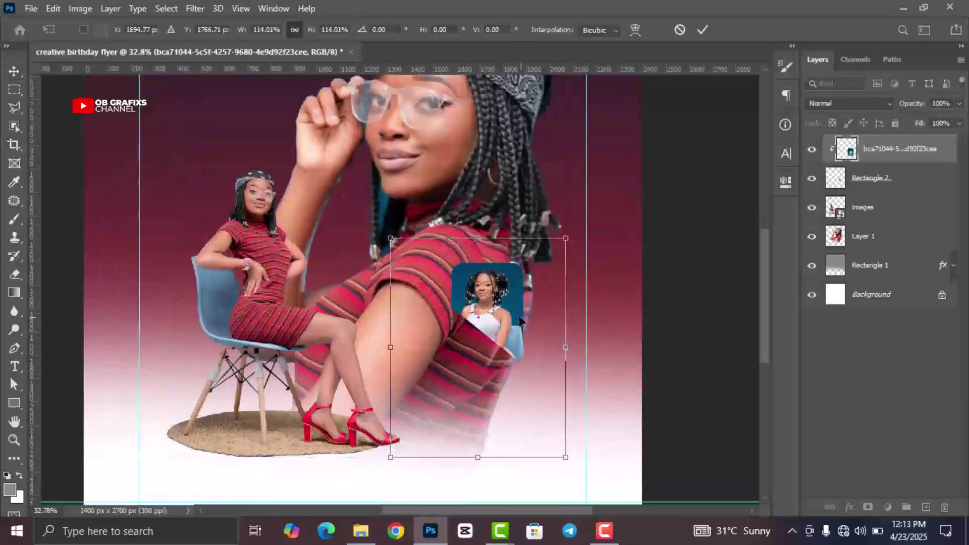
left_click_drag(481, 236, 477, 222)
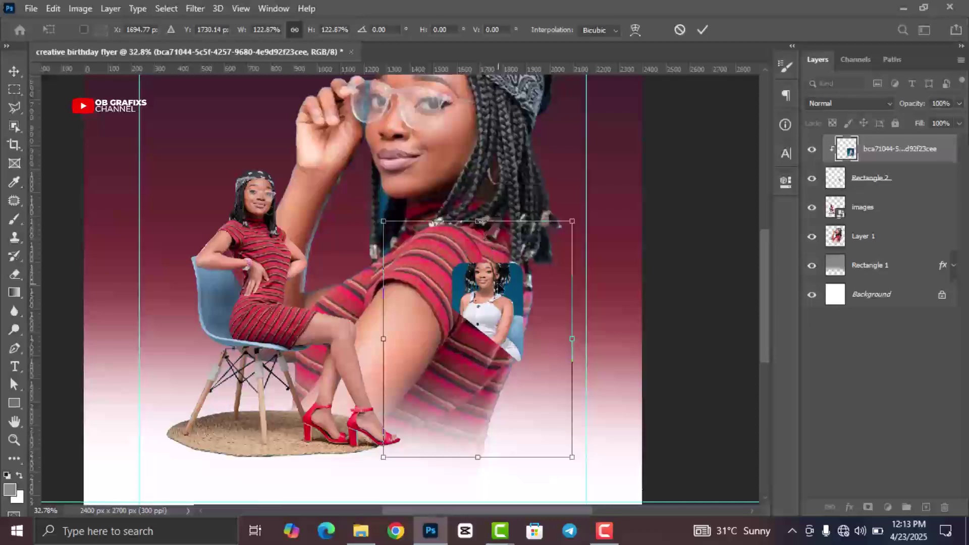
mouse_move(503, 289)
left_mouse_down()
mouse_move(494, 284)
mouse_move(498, 303)
left_mouse_up()
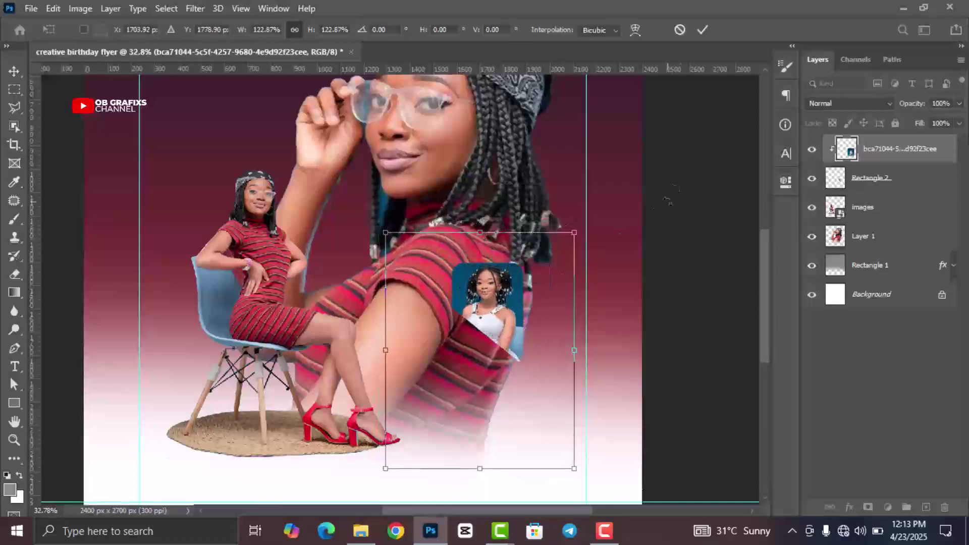
left_click(702, 29)
scroll(498, 295, "down", 3)
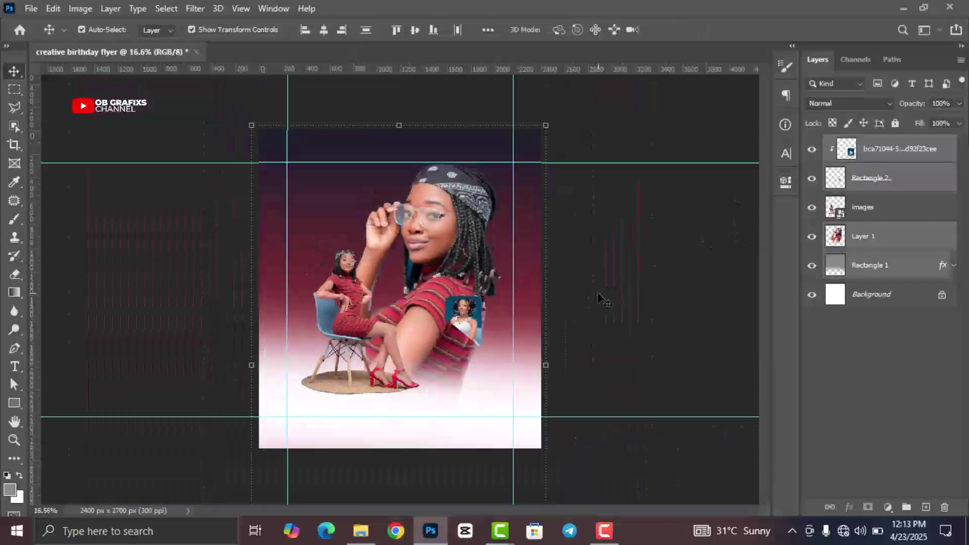
left_click(561, 302)
- Draw a grey rectangle about 165 x 228 px on the portrait's shoulder and move it over the framed photo's lower-left part
scroll(545, 328, "up", 2)
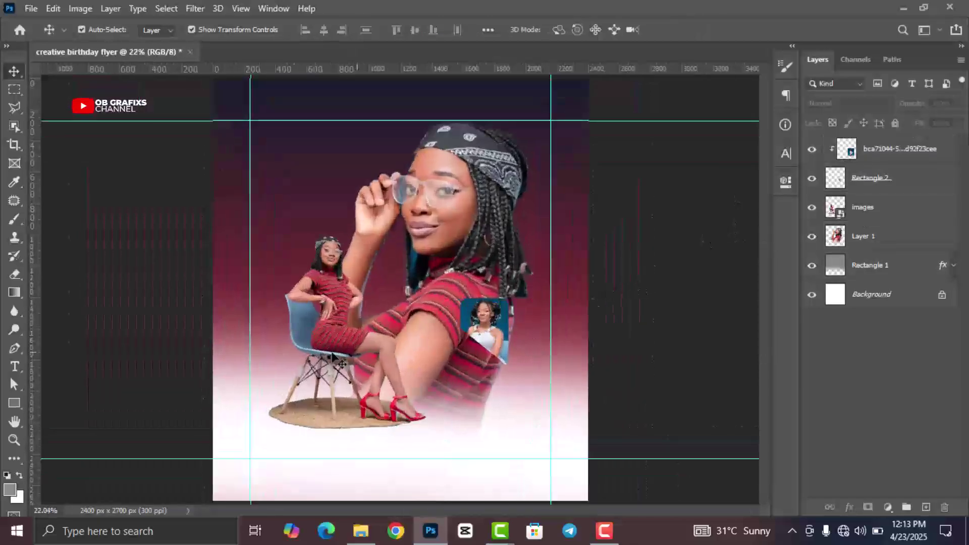
left_click(15, 404)
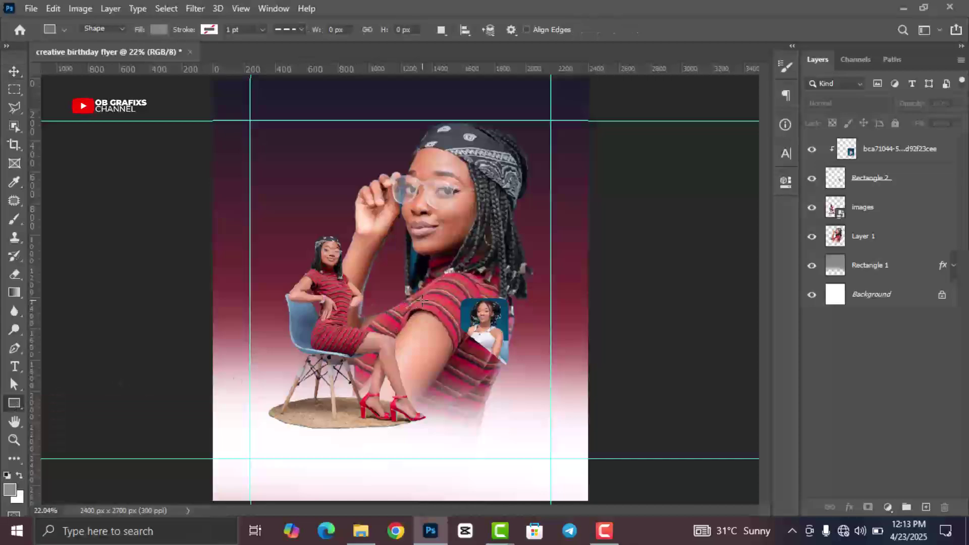
left_click_drag(420, 297, 446, 332)
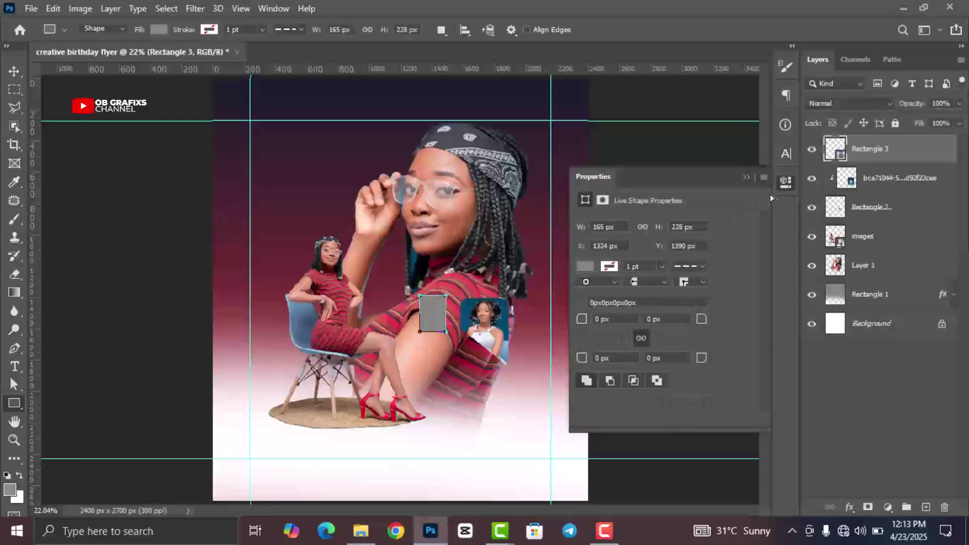
left_click(782, 188)
scroll(526, 345, "up", 1)
scroll(525, 344, "up", 1)
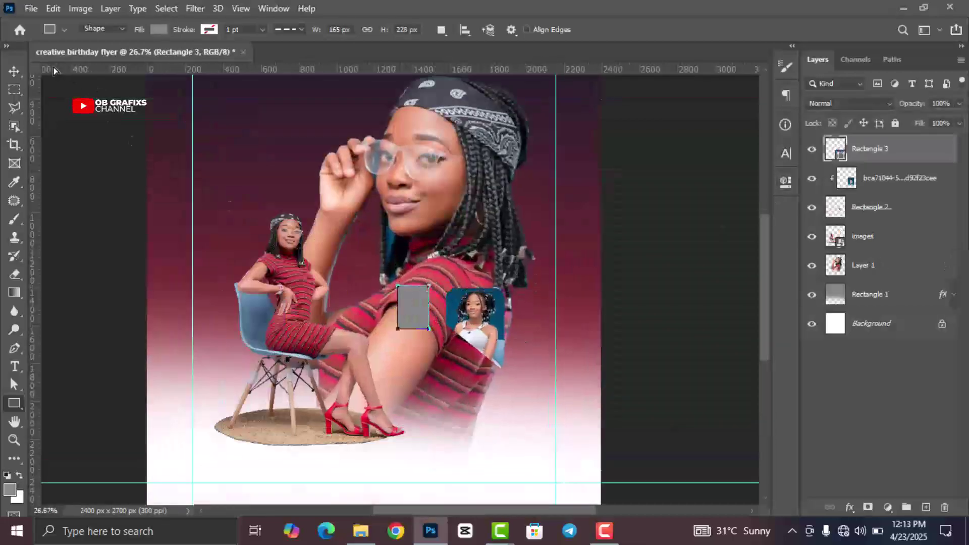
left_click(21, 73)
scroll(457, 370, "up", 6)
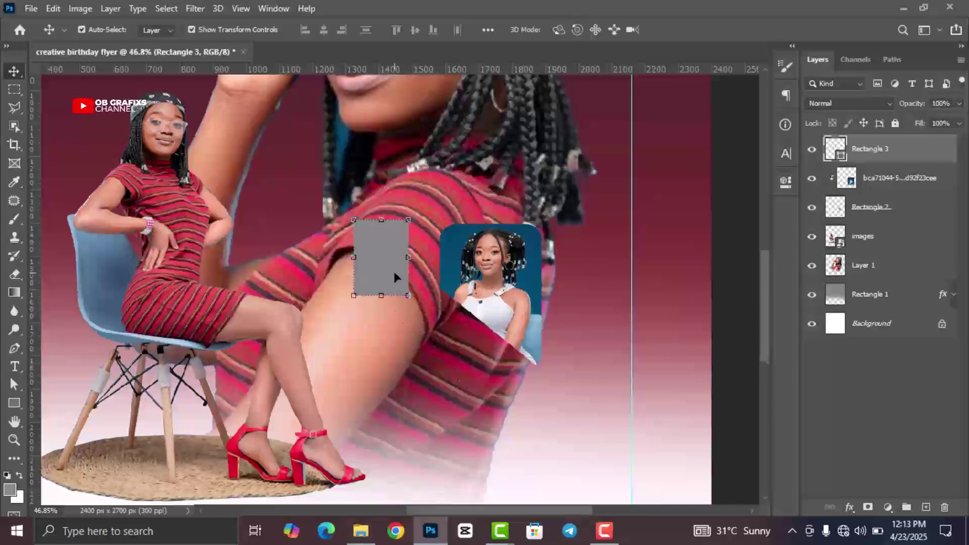
left_click_drag(394, 273, 493, 317)
- Set the small grey rectangle's corner radius to 20 px and place its layer directly below Rectangle 2
left_click(785, 182)
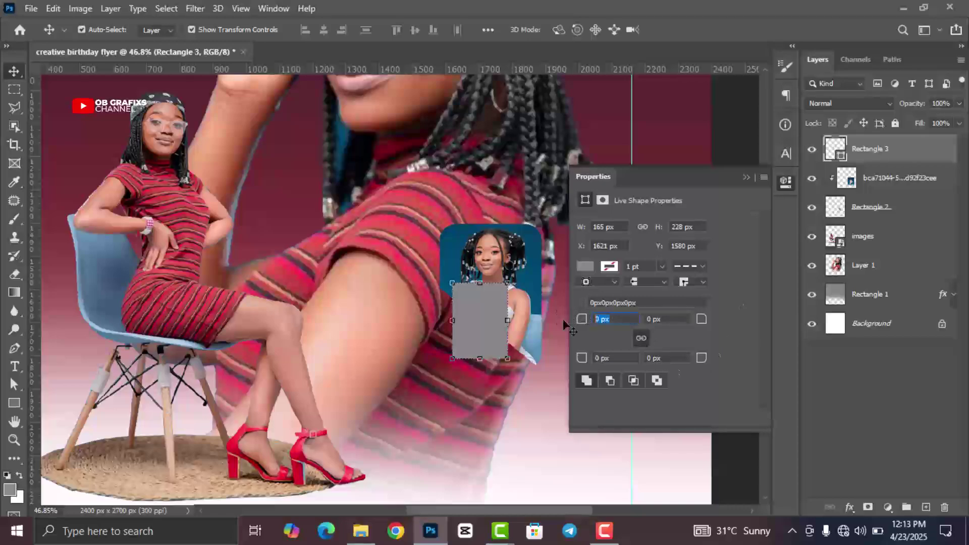
type("20")
key("Return")
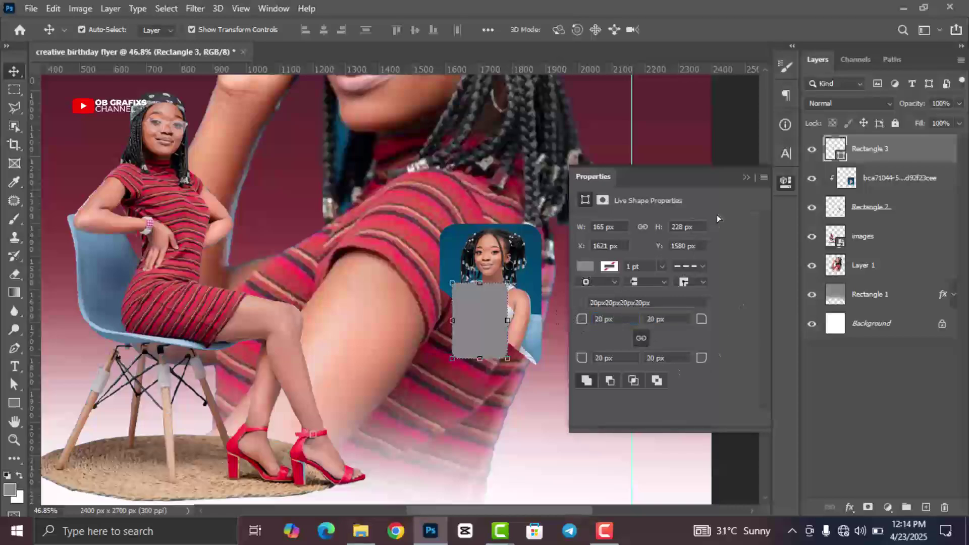
left_click(785, 183)
left_click_drag(882, 150, 890, 210)
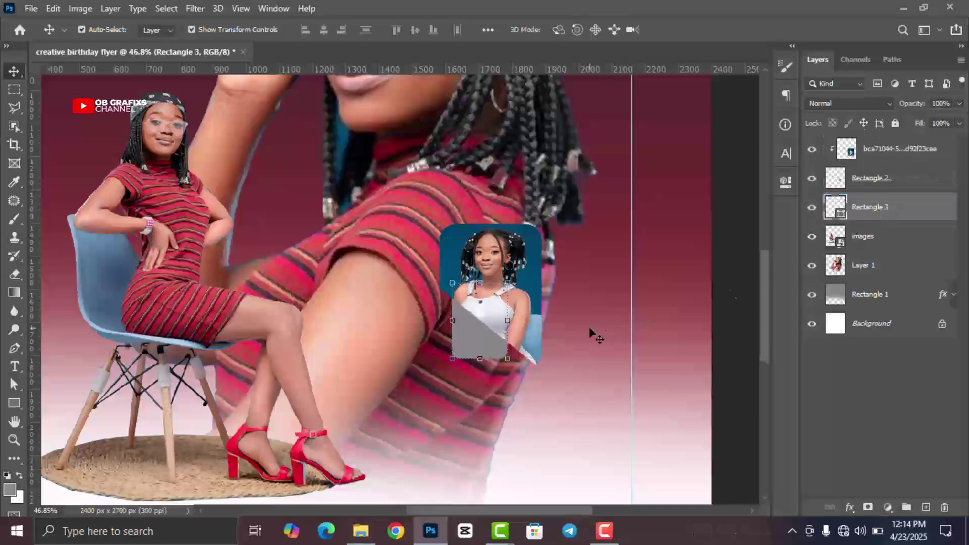
- Stretch the small grey rectangle's width to 113.47%, keeping its height, so it better fills the frame's cut corner
scroll(505, 346, "up", 3)
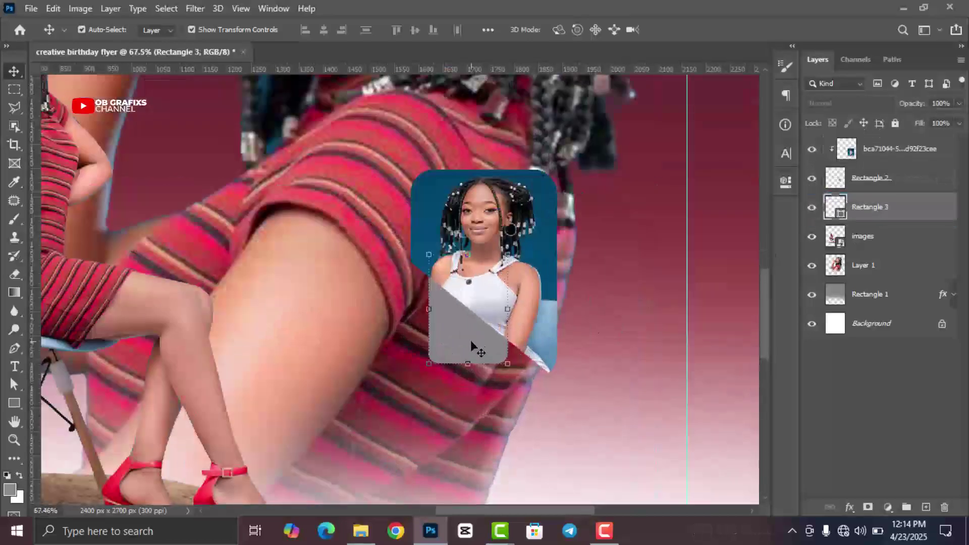
left_click_drag(427, 309, 421, 309)
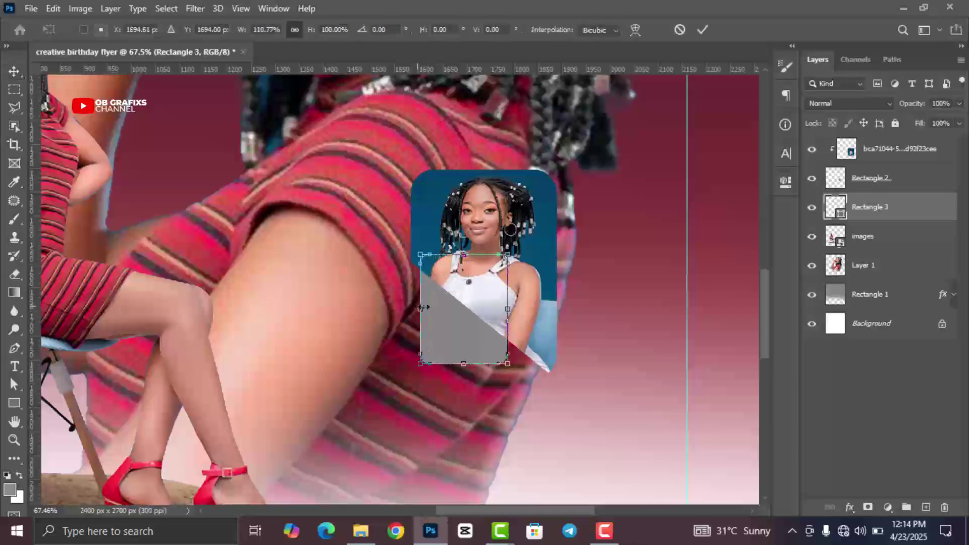
left_click_drag(508, 309, 510, 310)
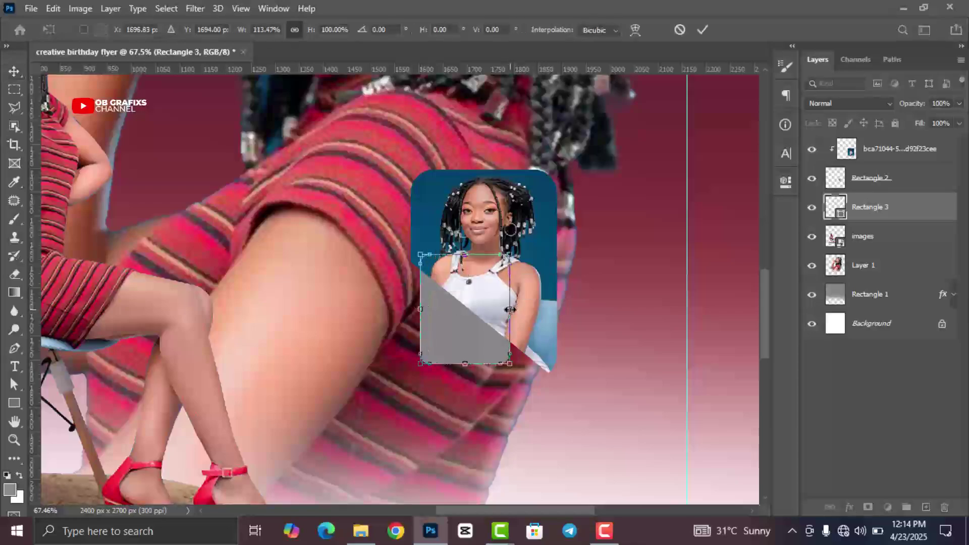
left_click(703, 29)
scroll(549, 357, "down", 4)
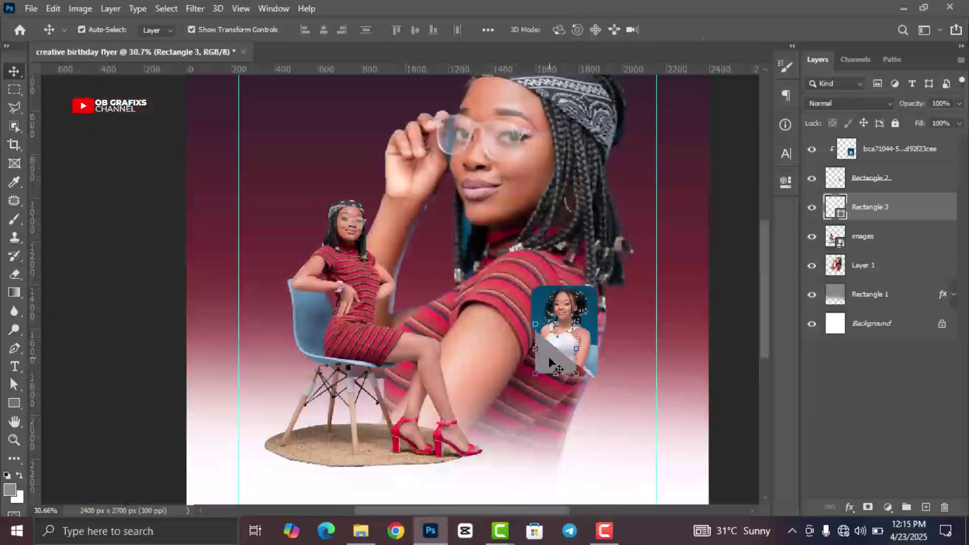
- Add a linear gradient overlay from dark olive 493e03 to yellow fffc00 to the Rectangle 3 layer
left_click(851, 508)
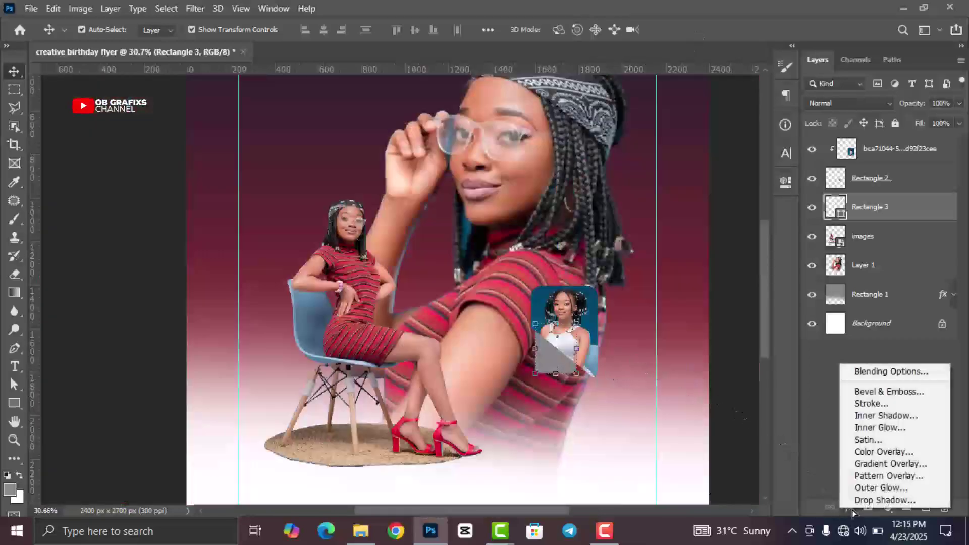
left_click(867, 462)
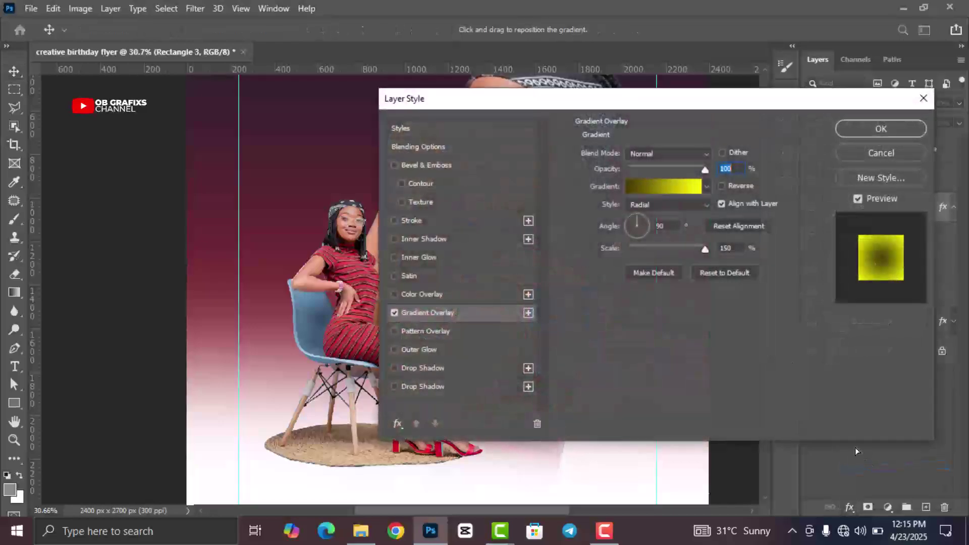
left_click(669, 188)
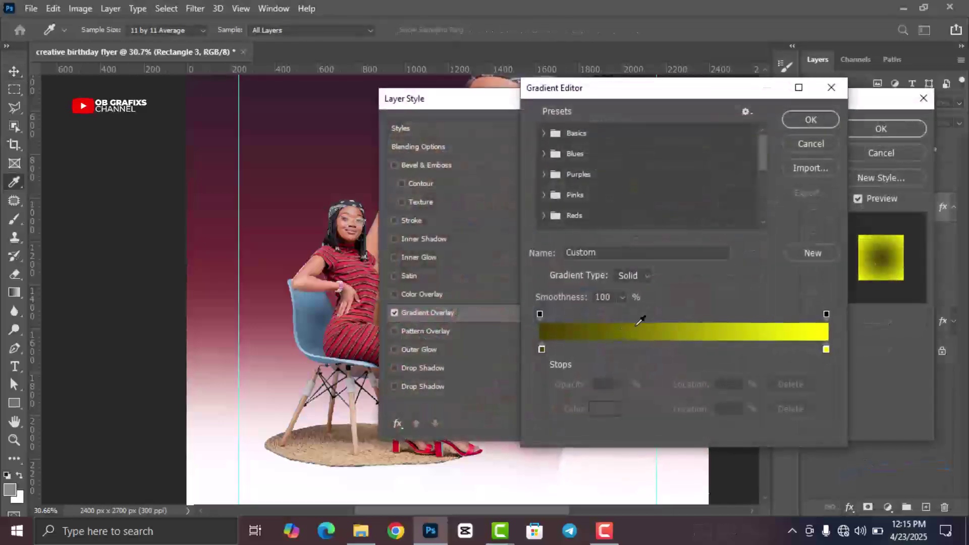
double_click(541, 350)
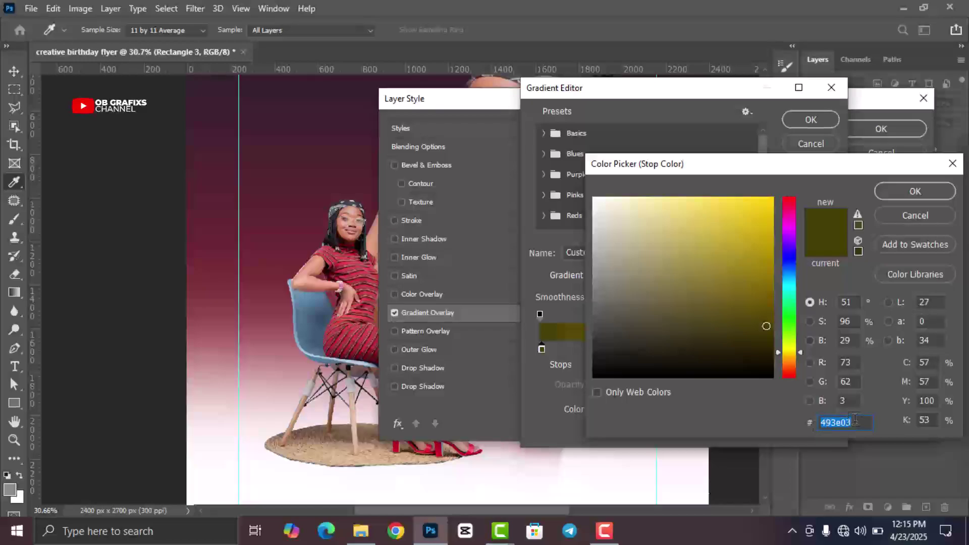
left_click(901, 195)
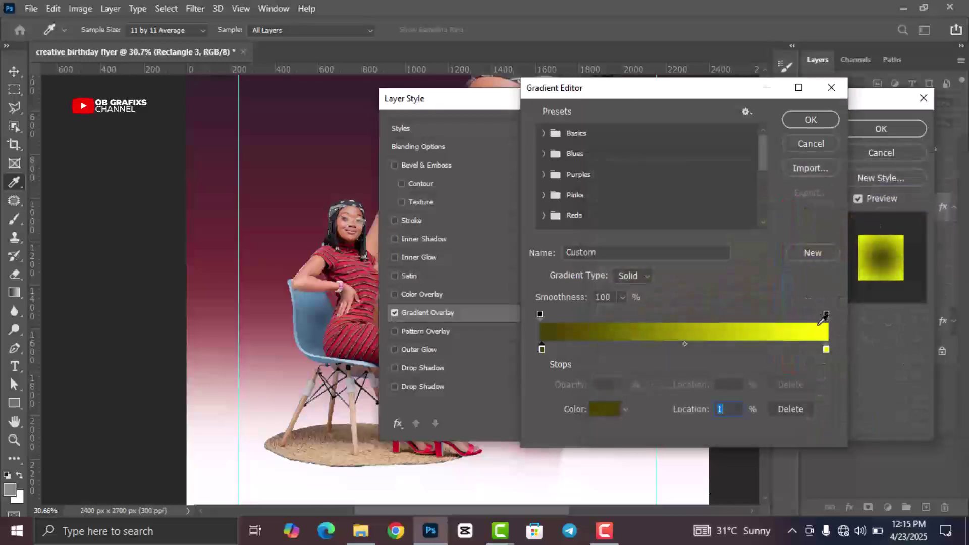
double_click(827, 350)
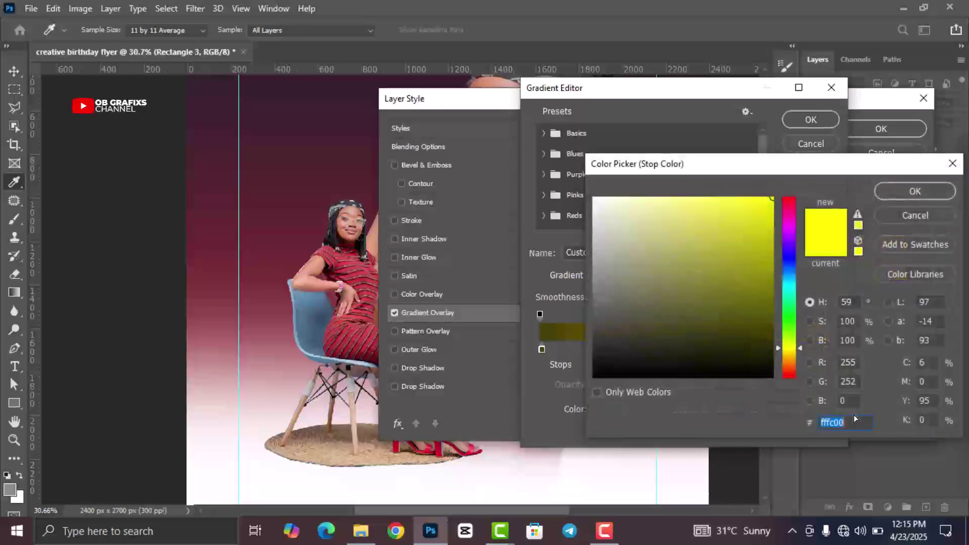
left_click(915, 193)
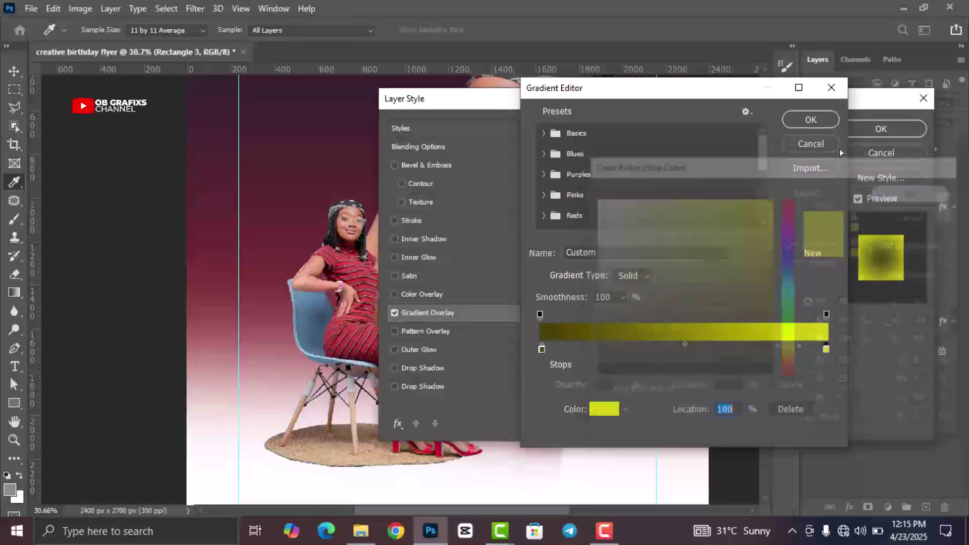
left_click(811, 120)
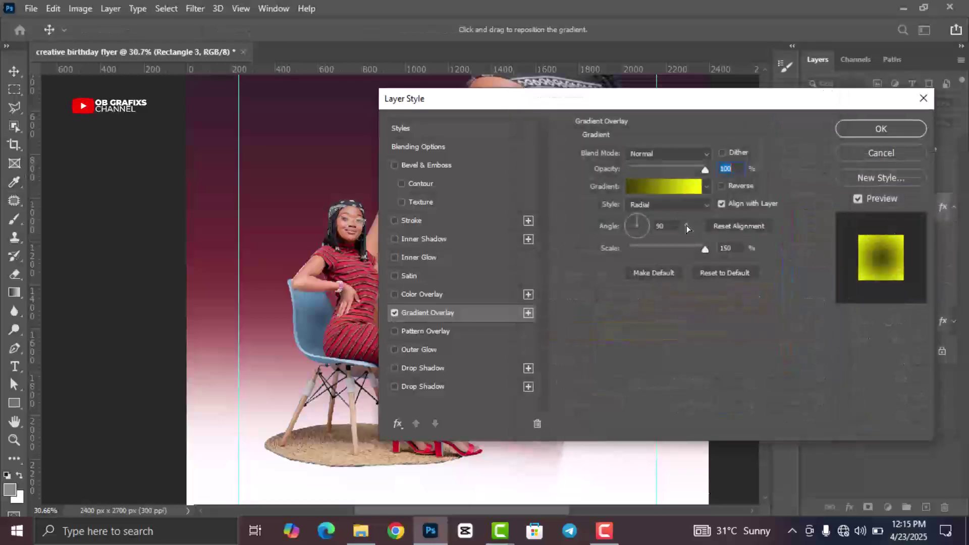
left_click(660, 207)
left_click(650, 218)
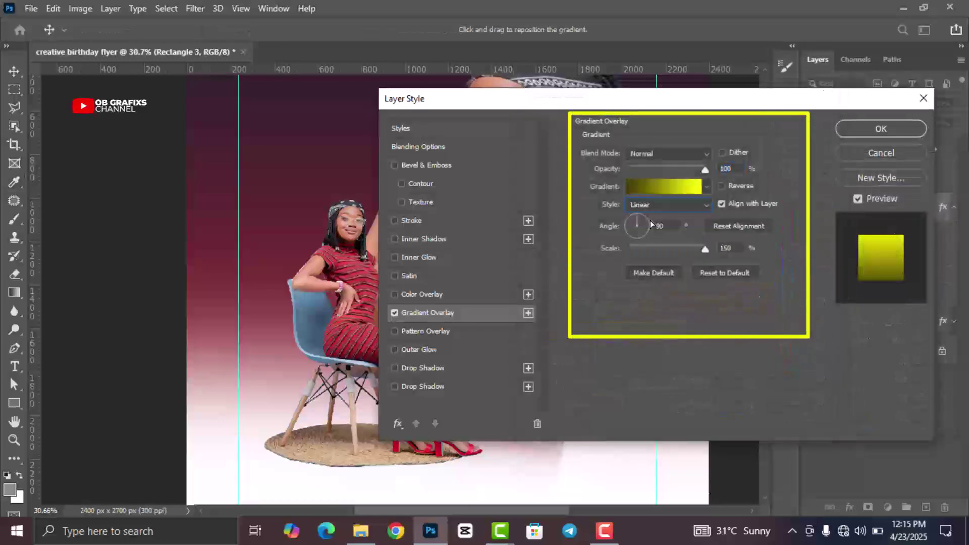
left_click(851, 134)
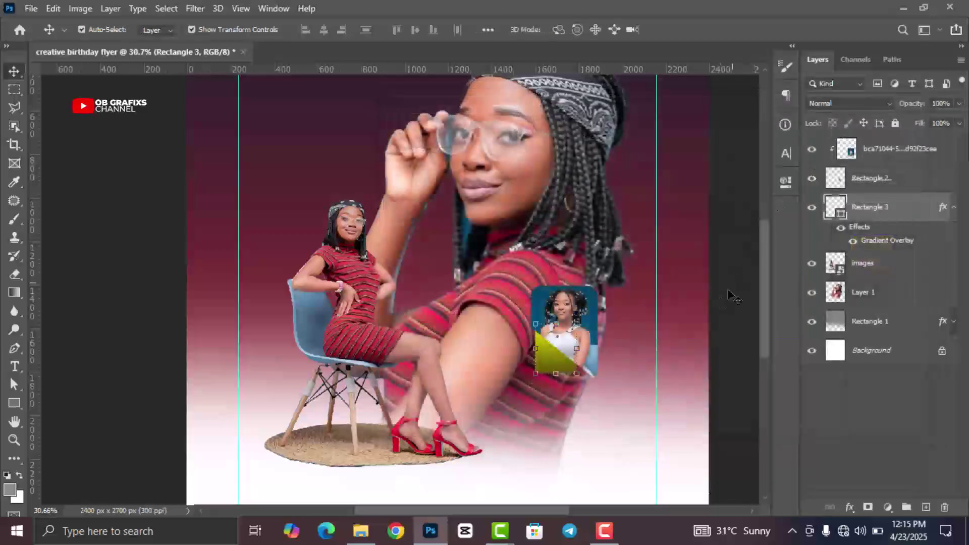
- Set the angle of Rectangle 3's gradient overlay to -90 degrees
double_click(890, 242)
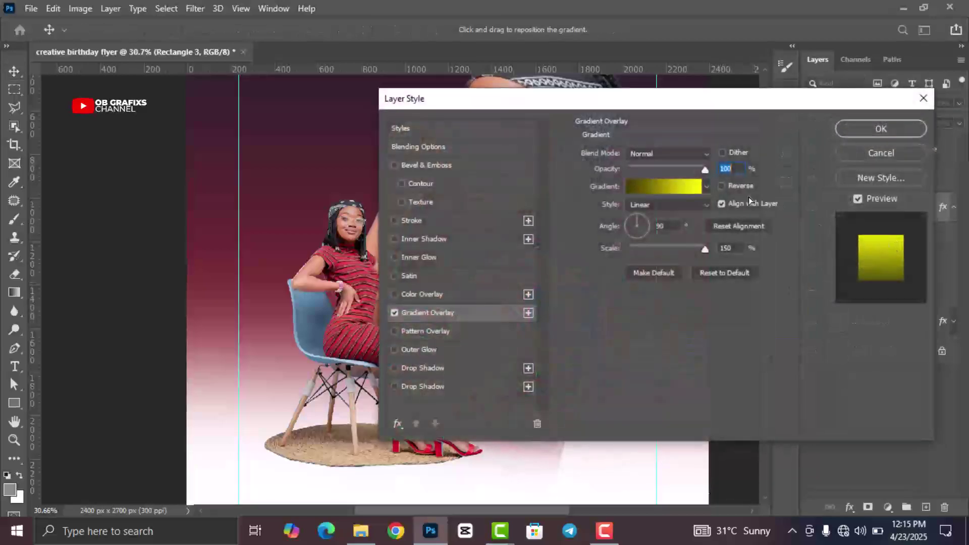
left_click_drag(537, 98, 764, 101)
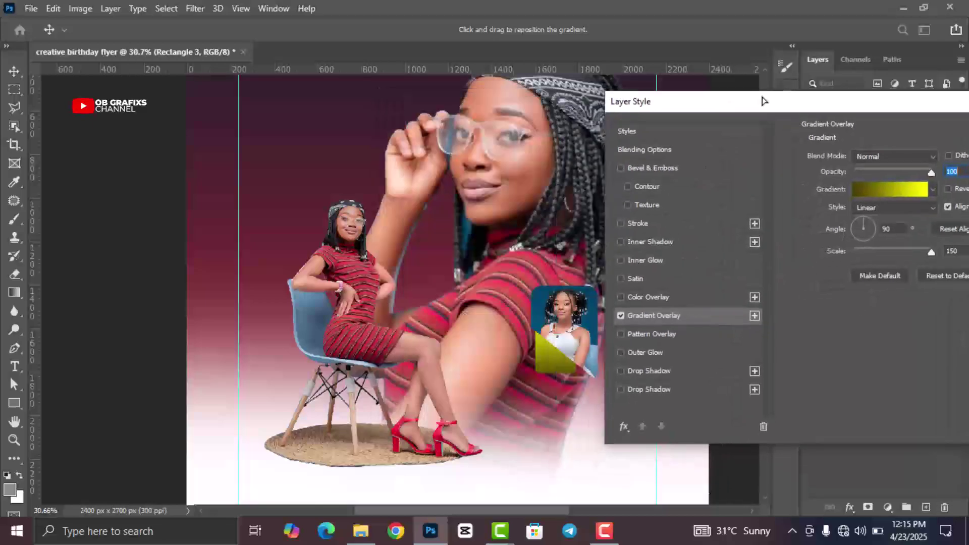
left_click(857, 229)
left_click(860, 238)
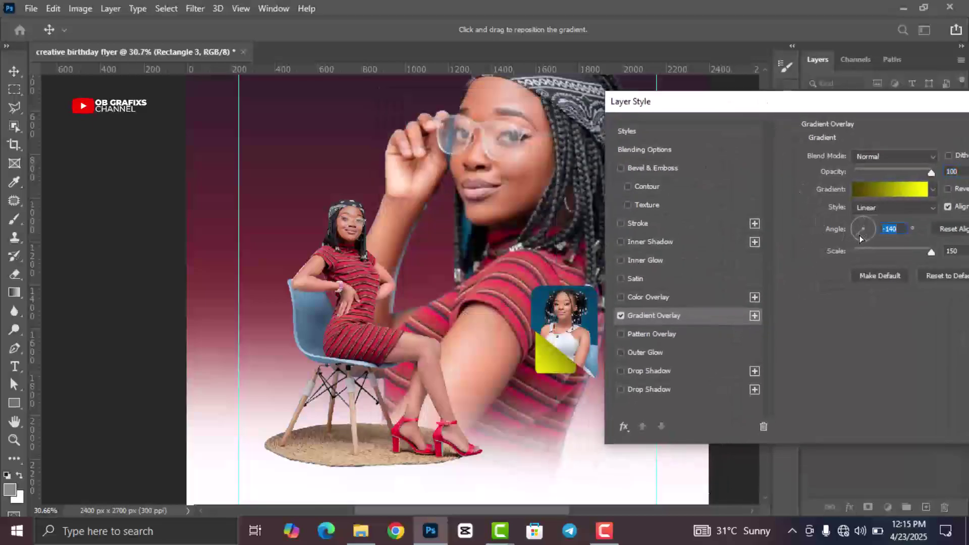
left_click(862, 237)
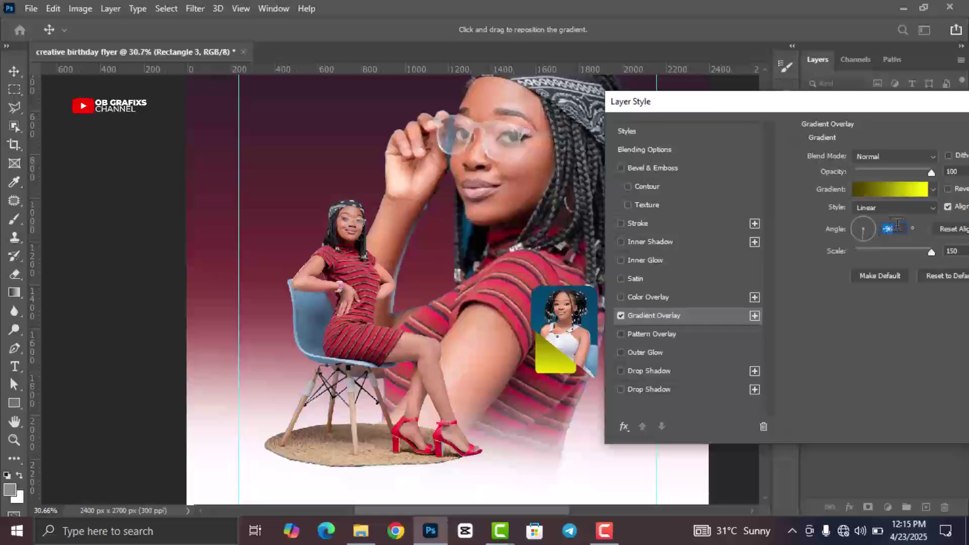
type("90")
key("BackSpace")
key("BackSpace")
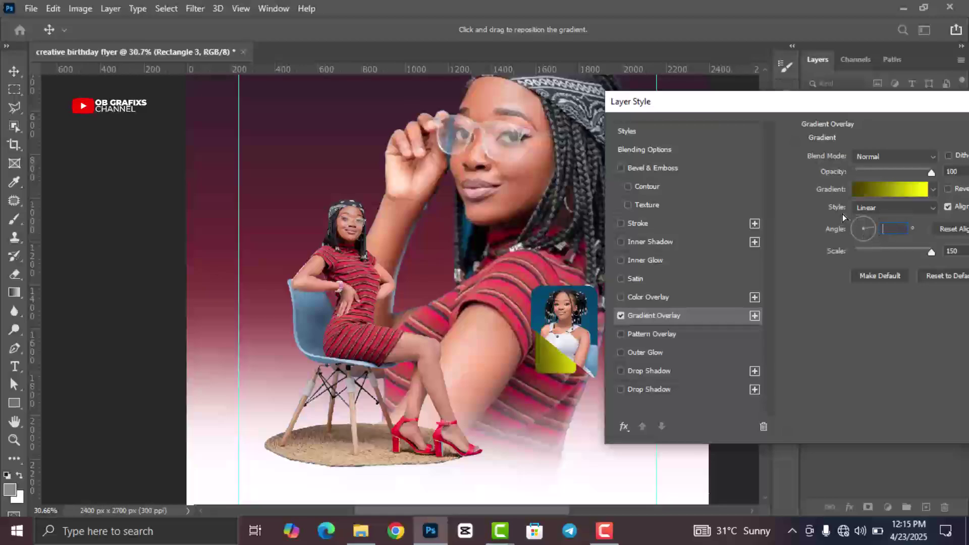
type("-90")
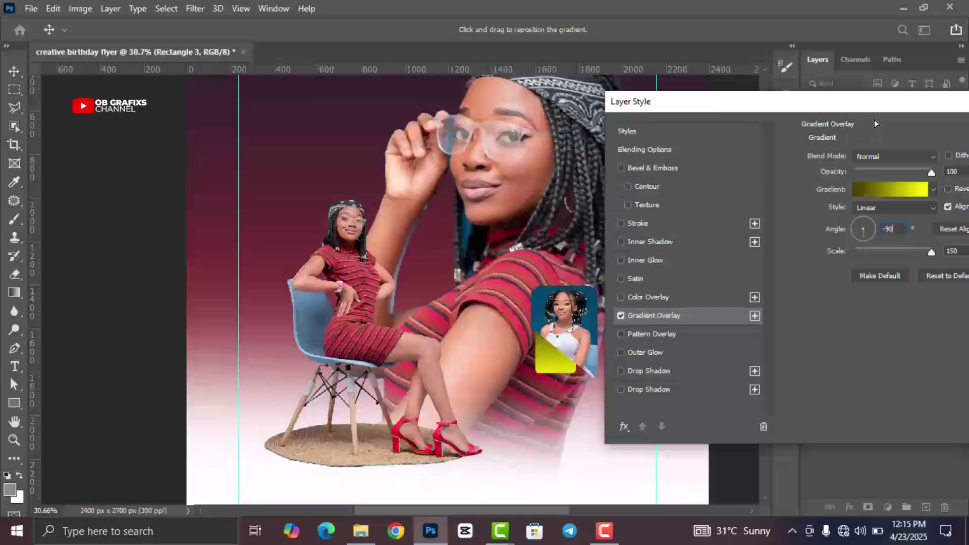
left_click_drag(874, 111, 607, 120)
left_click(840, 141)
- Stretch the yellow corner rectangle's width to 113%, keeping its height, so it reaches further along the photo's cut edge
scroll(728, 235, "down", 2)
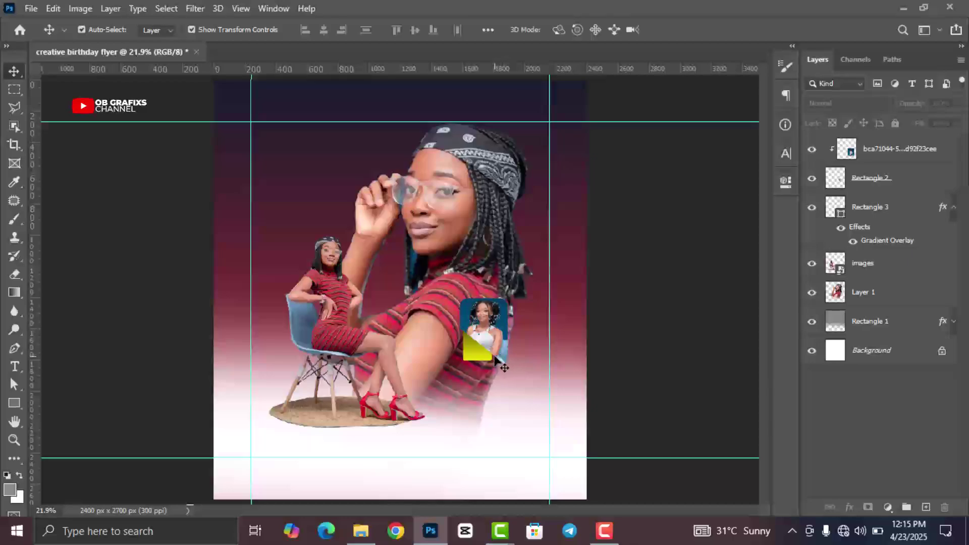
scroll(501, 360, "up", 4)
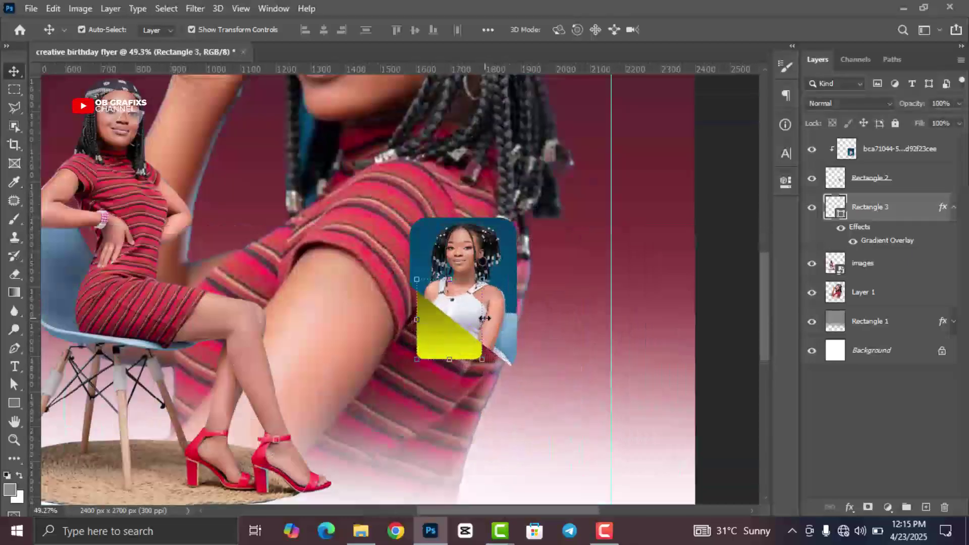
left_click_drag(485, 319, 490, 318)
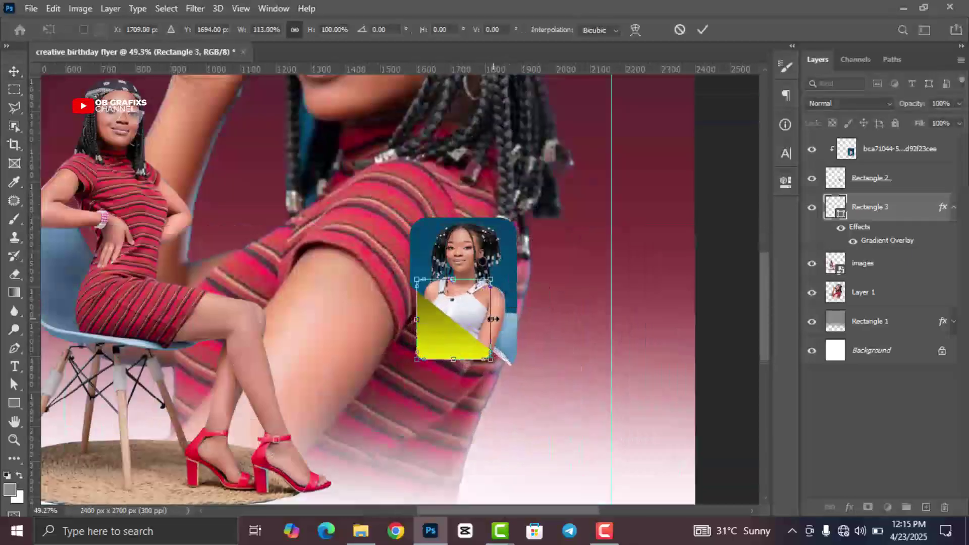
left_click(707, 32)
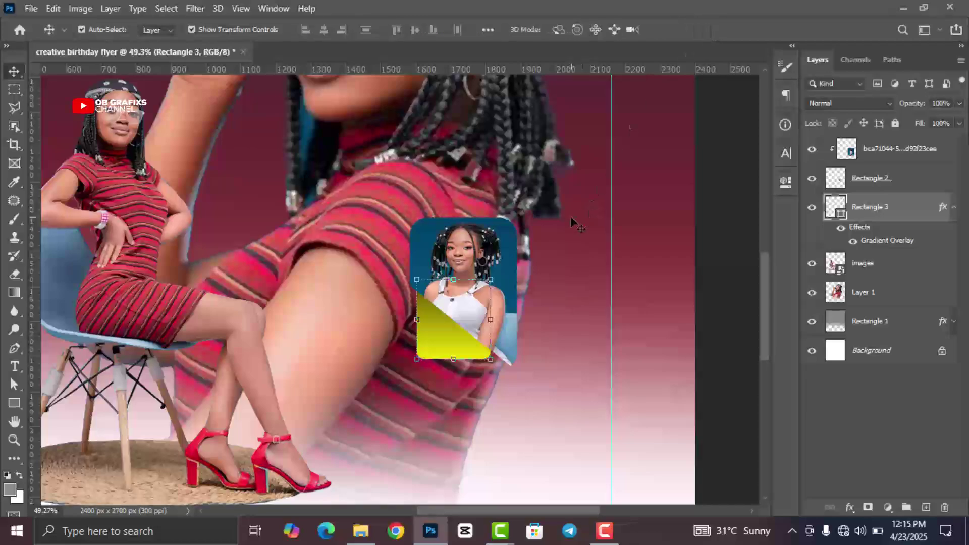
left_click(738, 295)
- Draw a grey circle about 221 px in diameter on the dark background above the seated woman
scroll(737, 294, "down", 5)
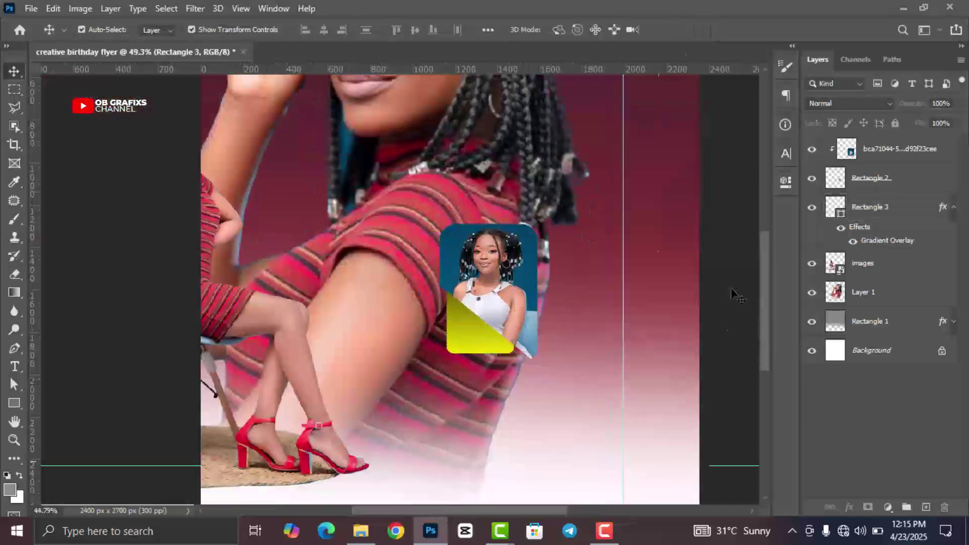
scroll(380, 152, "up", 1)
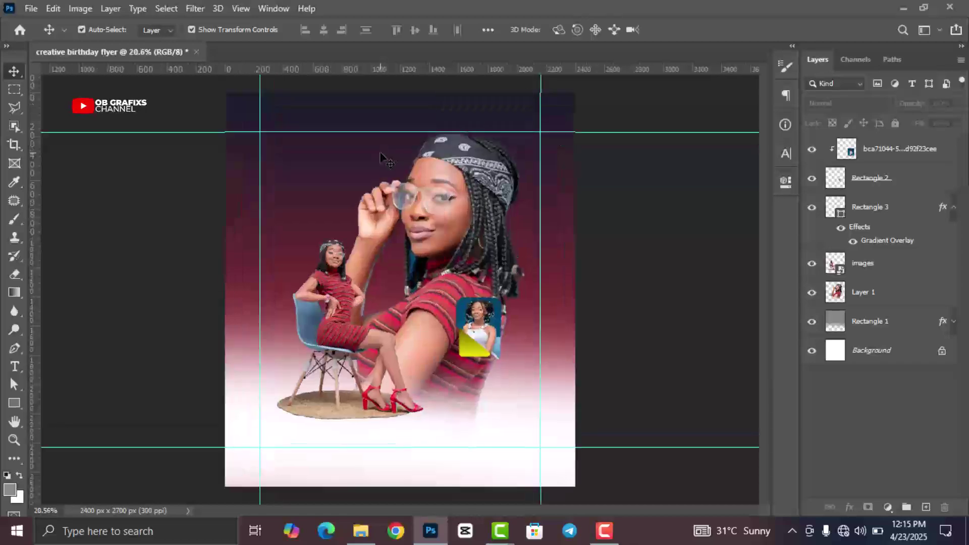
scroll(336, 210, "up", 1)
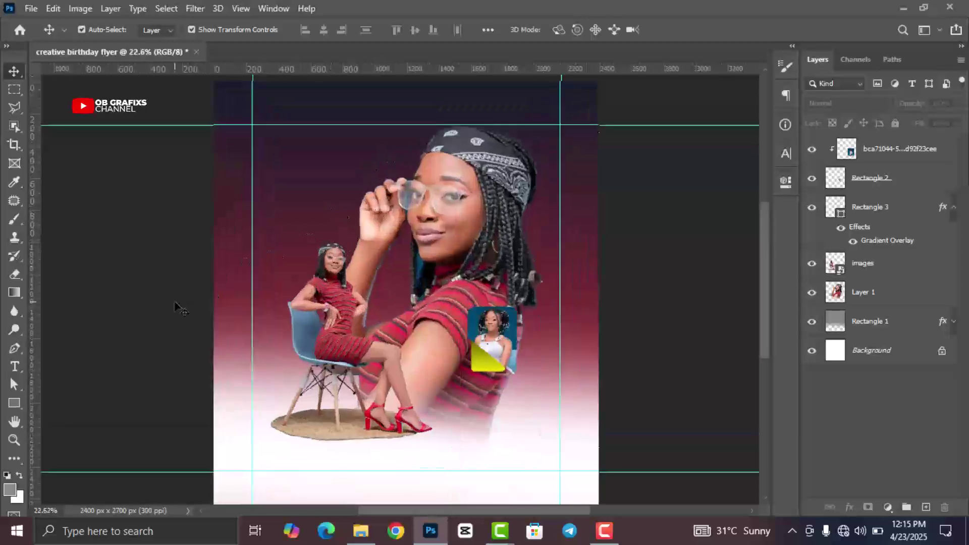
left_click(14, 403)
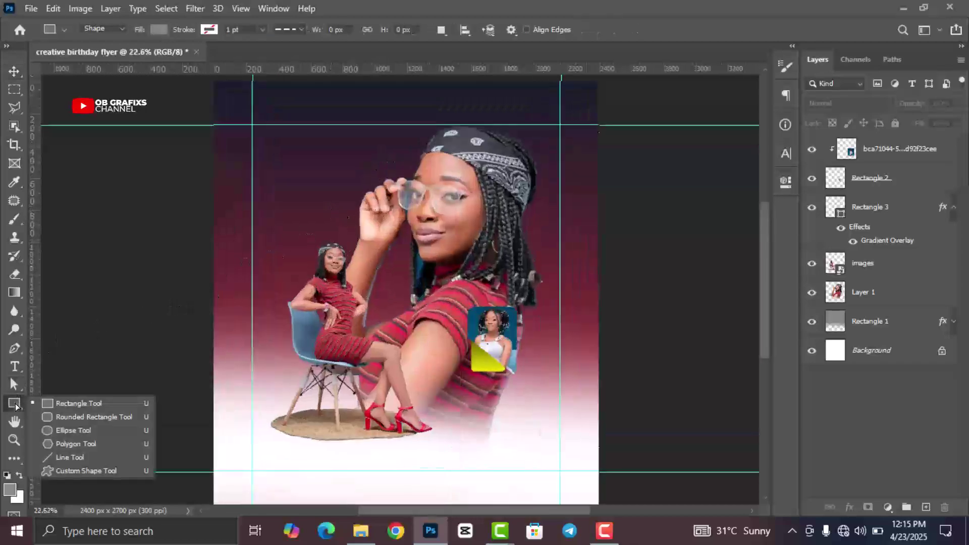
left_click(65, 430)
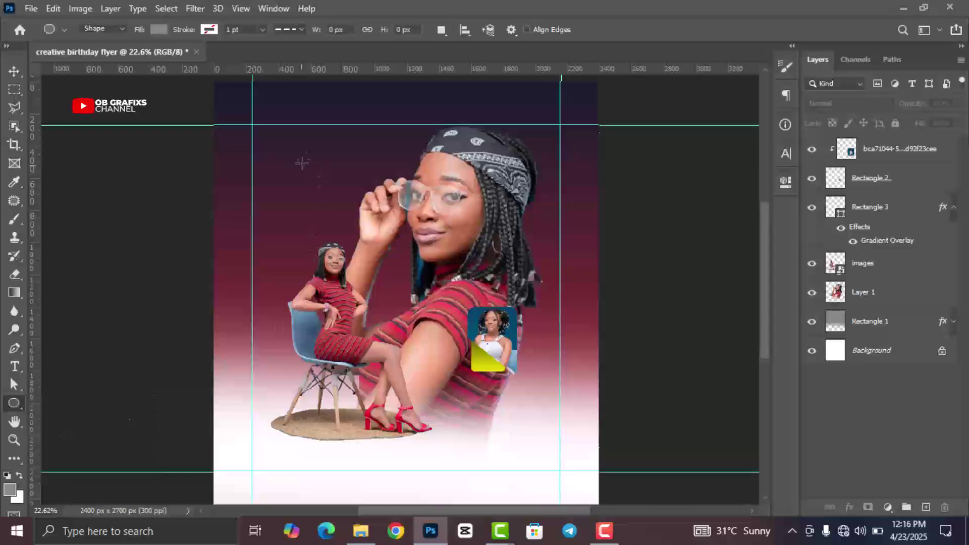
left_click_drag(298, 183, 349, 220)
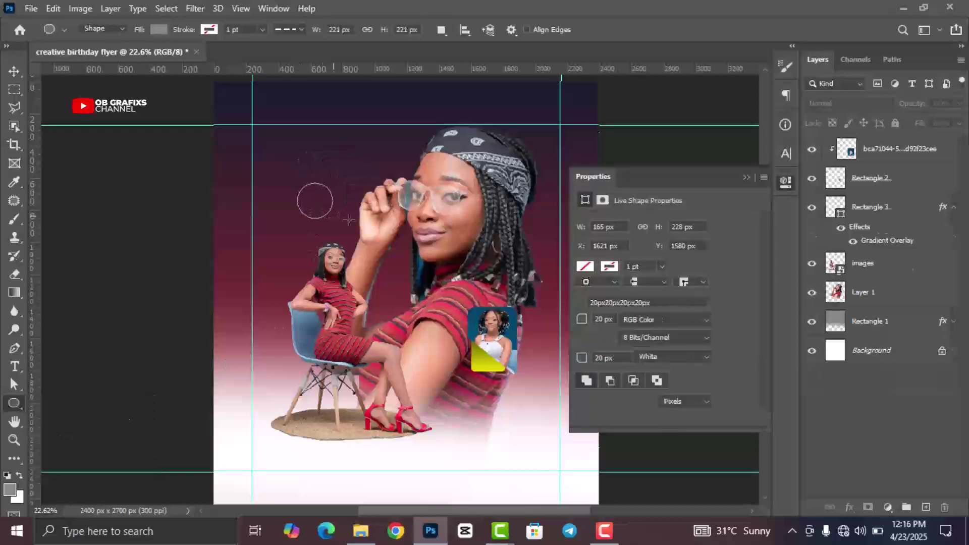
left_click(786, 185)
left_click(14, 70)
- Move the grey circle over the seated woman's head and place its layer directly below the images layer
scroll(214, 225, "up", 4)
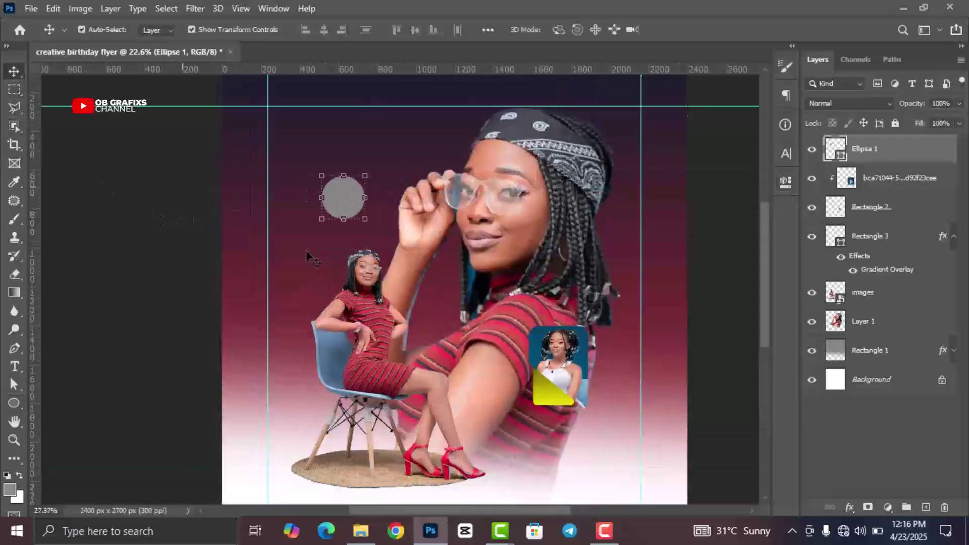
left_click_drag(437, 183, 463, 290)
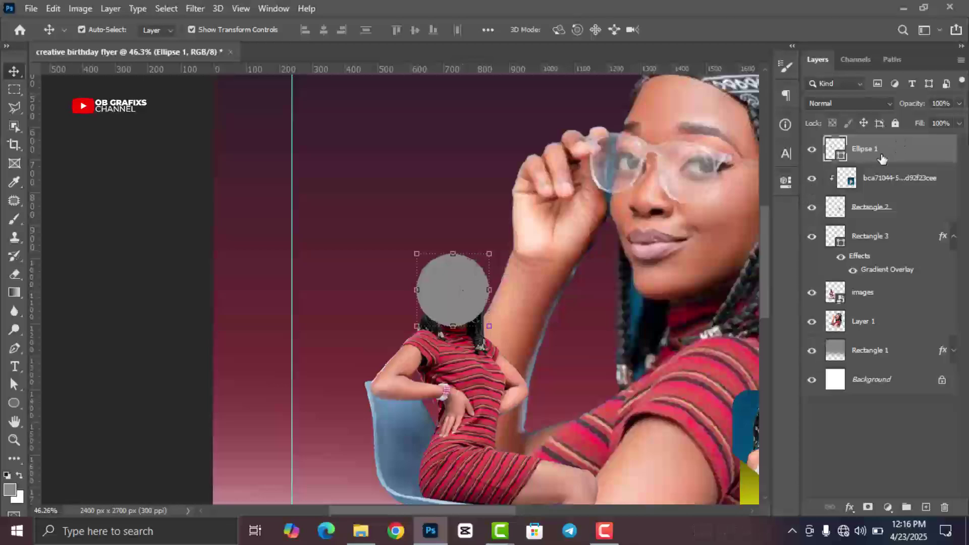
left_click_drag(882, 153, 888, 305)
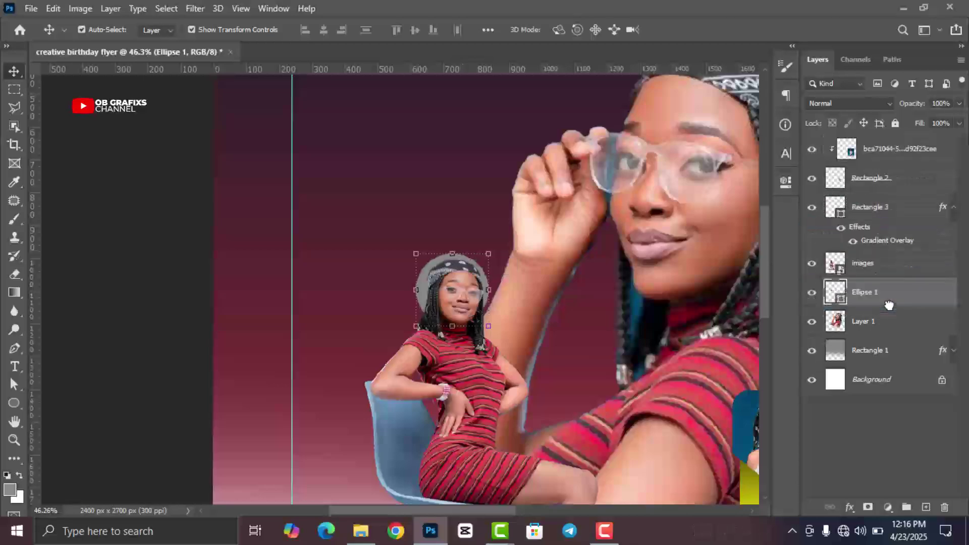
- Add an olive-to-yellow gradient overlay to the circle with Radial style and a 90 degree angle
left_click(850, 510)
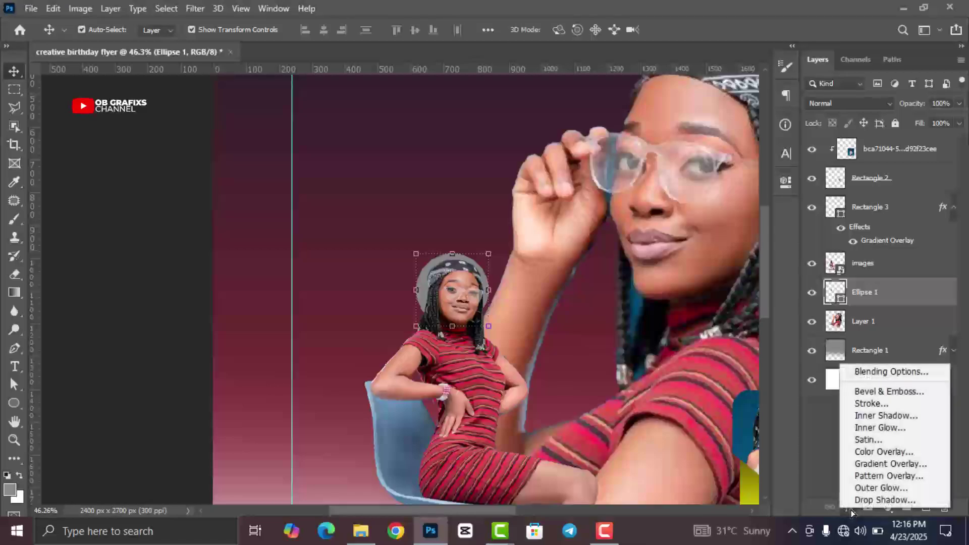
left_click(868, 468)
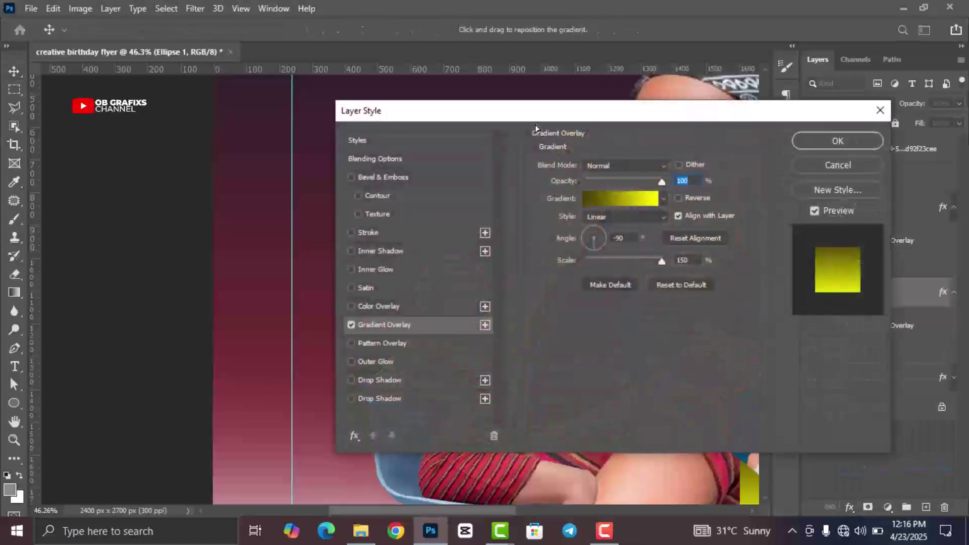
left_click_drag(535, 127, 708, 141)
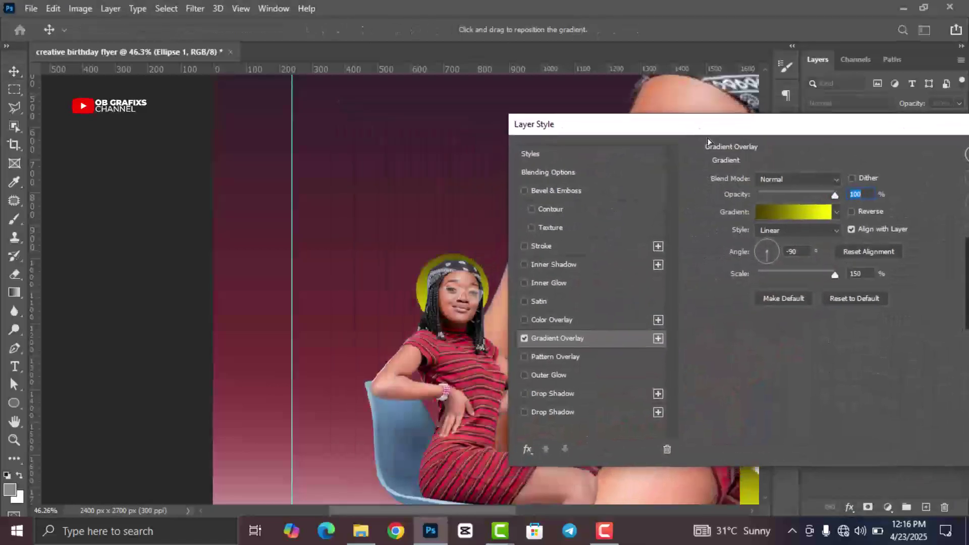
left_click(780, 231)
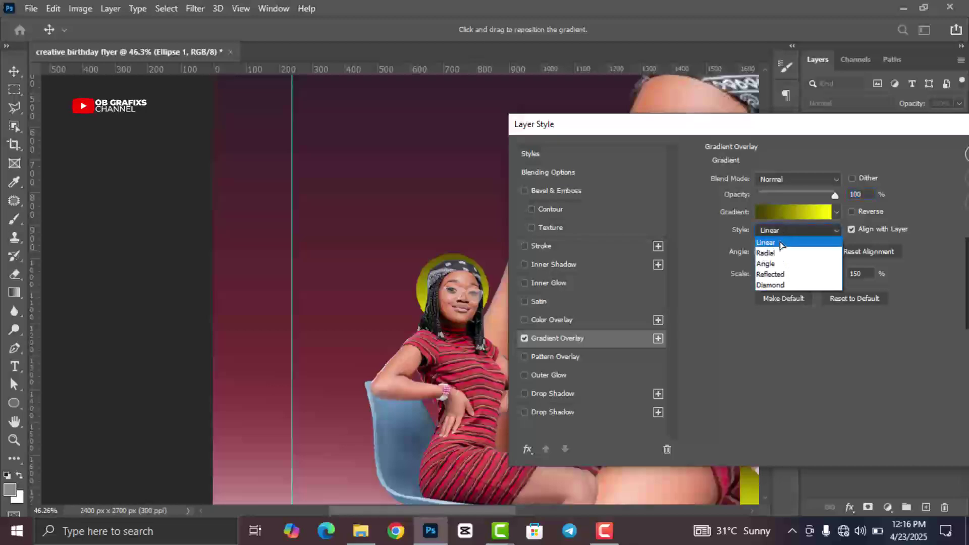
left_click(782, 254)
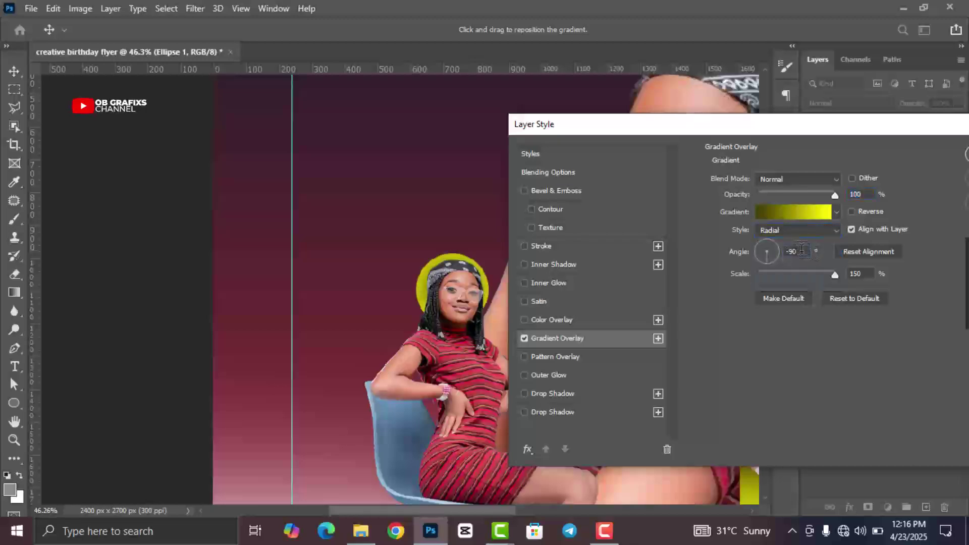
left_click(767, 243)
left_click_drag(792, 125, 704, 128)
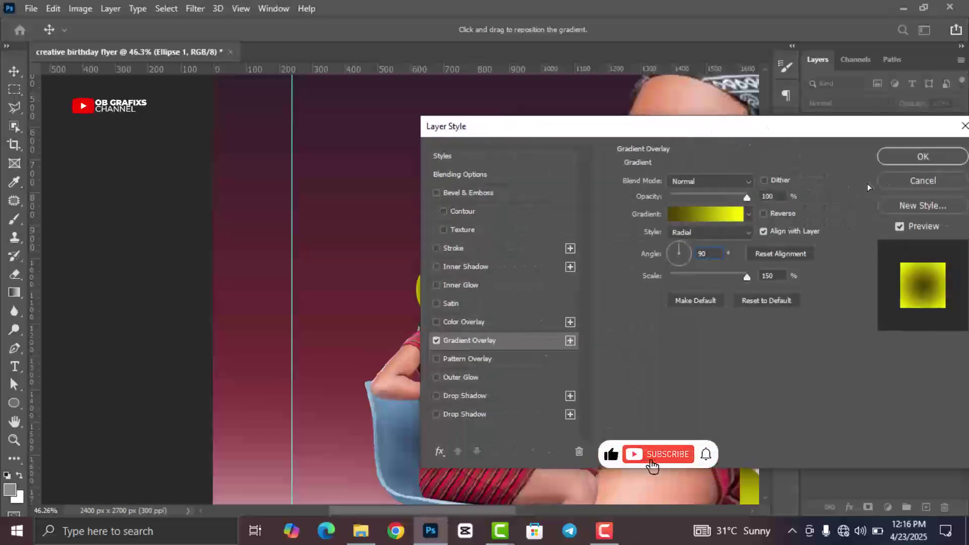
left_click(923, 156)
- Scale the yellow circle behind the seated woman's head proportionally to 109.43% and deselect it
scroll(417, 246, "down", 5)
scroll(353, 260, "up", 5)
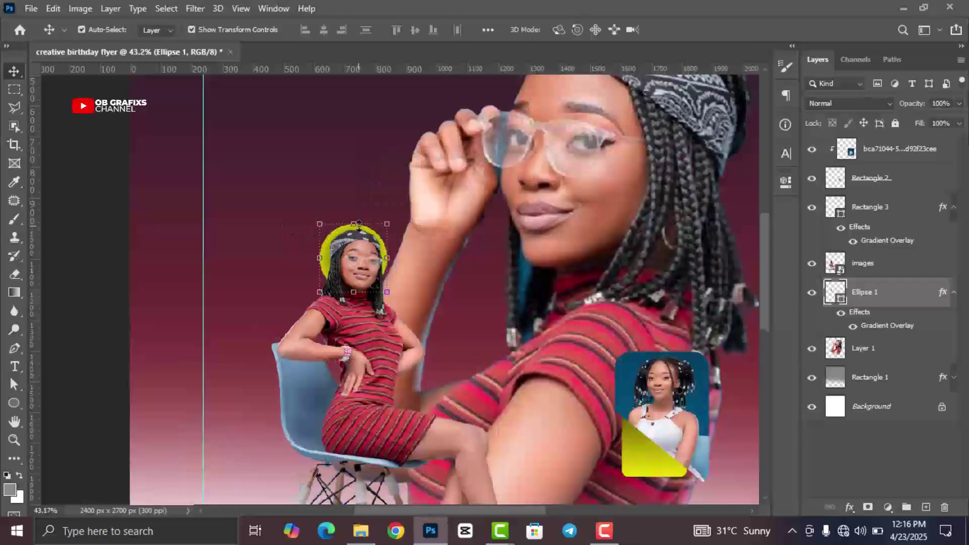
key("ctrl+t")
left_click_drag(358, 222, 357, 217)
scroll(635, 76, "down", 5)
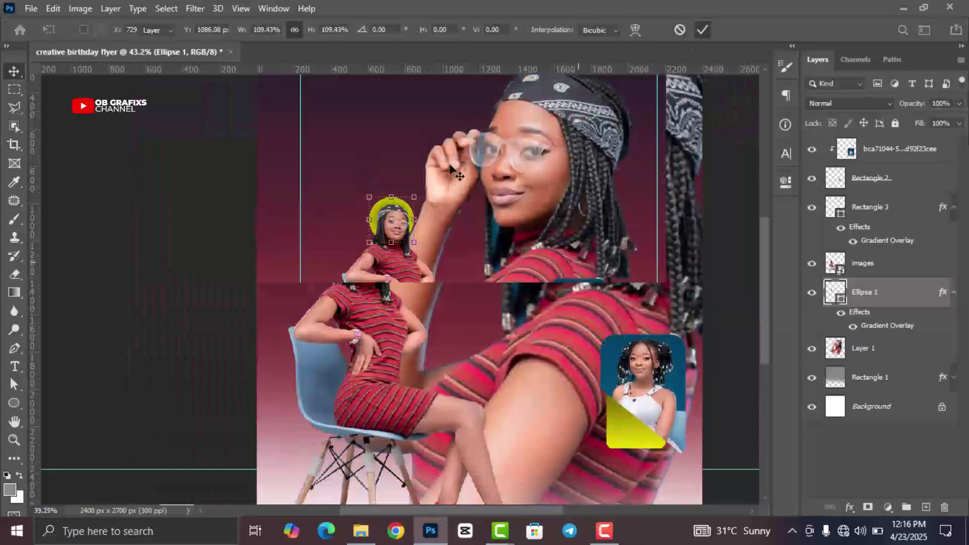
key("Return")
left_click(414, 95)
- Draw a grey rectangle about 255 x 446 px on the dark background above the seated woman
scroll(344, 104, "up", 2)
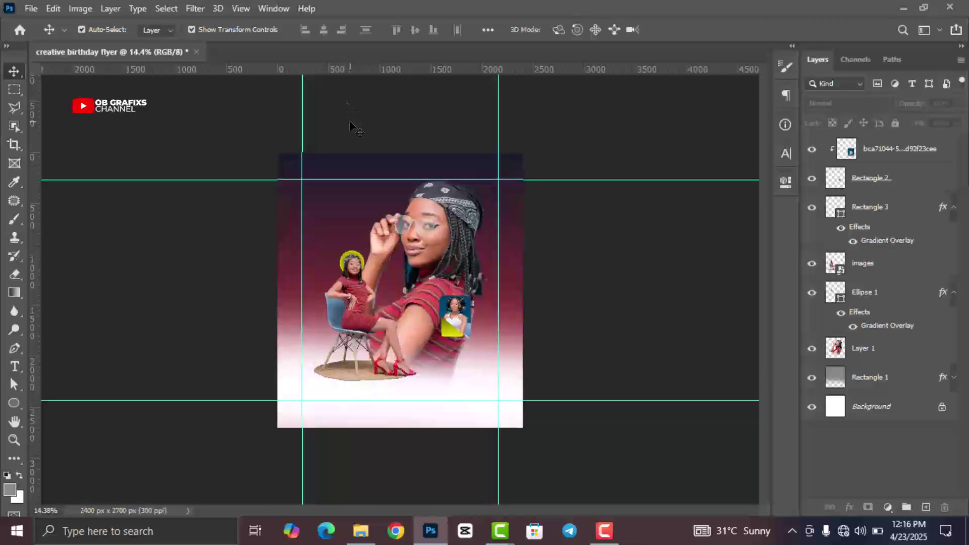
scroll(304, 126, "up", 1)
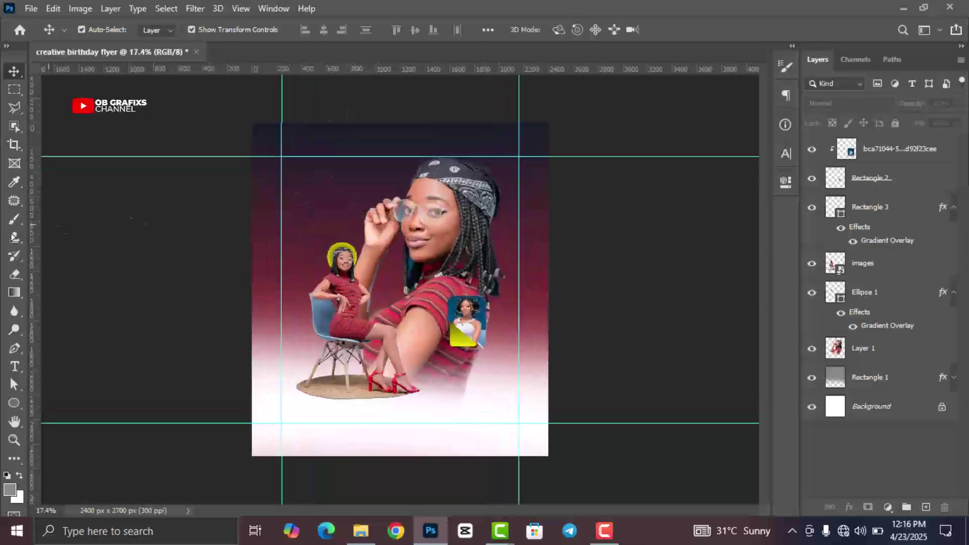
right_click(17, 412)
left_click(95, 403)
scroll(283, 174, "up", 1)
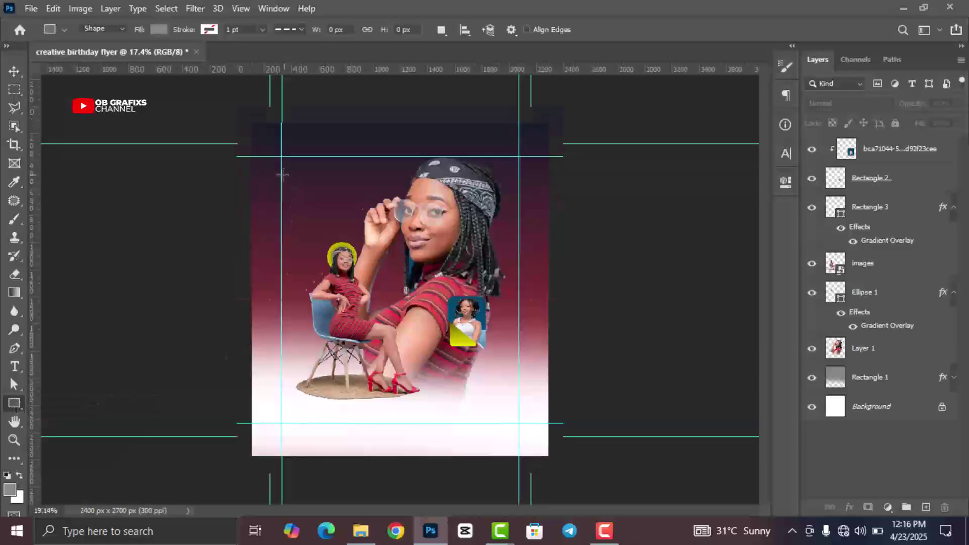
scroll(282, 174, "up", 3)
left_click_drag(273, 134, 318, 214)
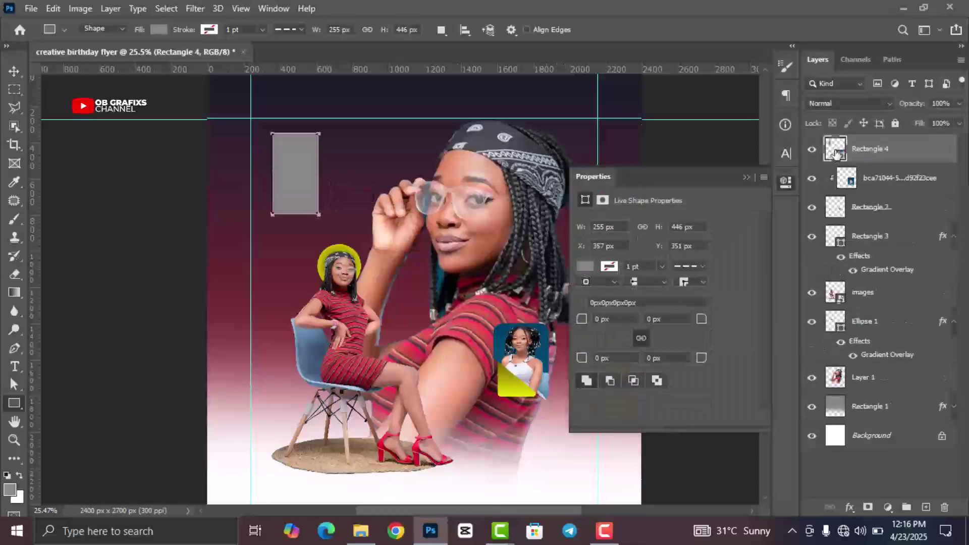
- Fill the rectangle above the seated woman with dark maroon 4a232f sampled from the flyer's background
double_click(837, 152)
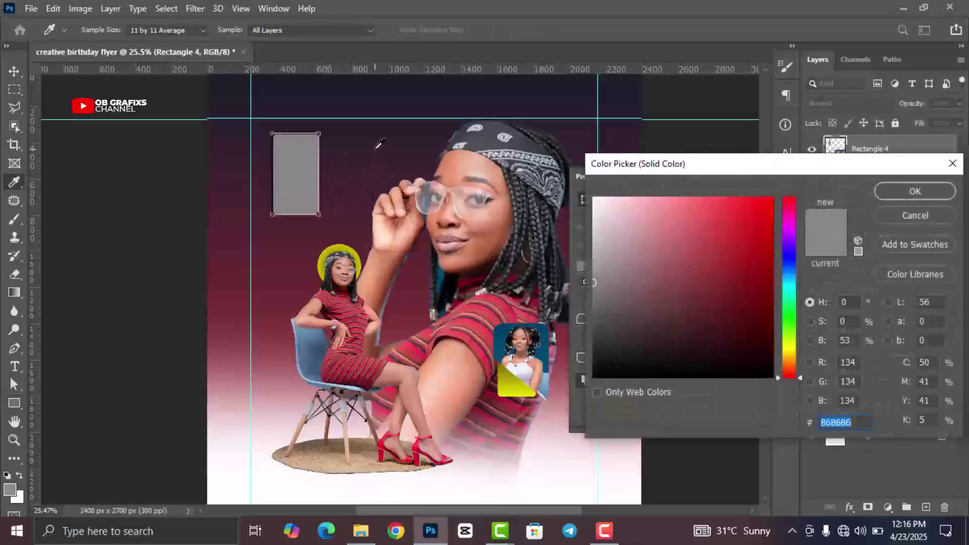
left_click(376, 149)
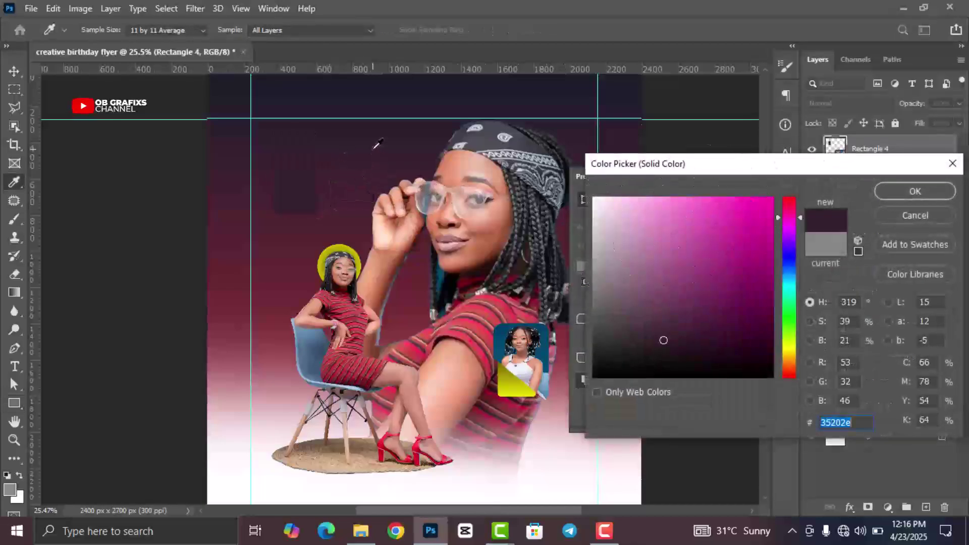
left_click(359, 207)
left_click(371, 158)
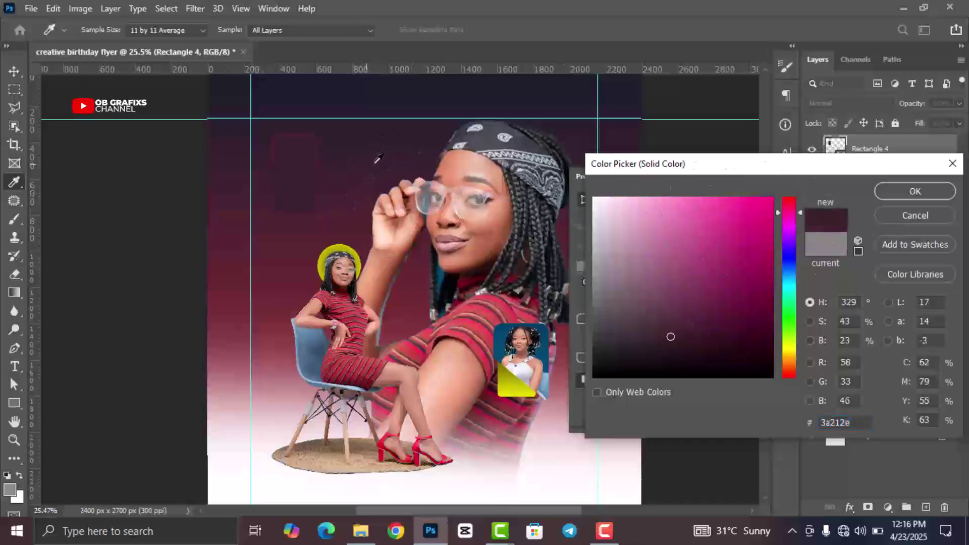
left_click(360, 197)
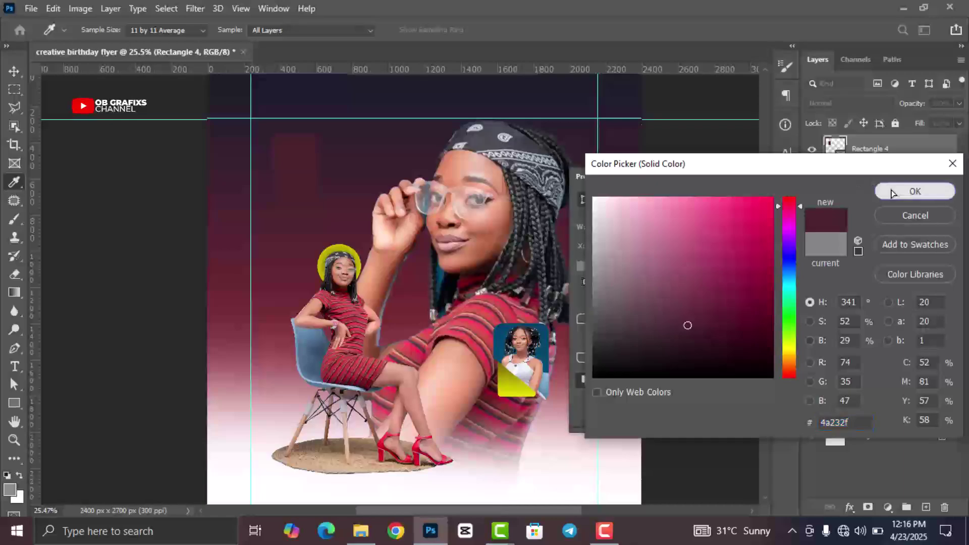
left_click(909, 192)
left_click(786, 187)
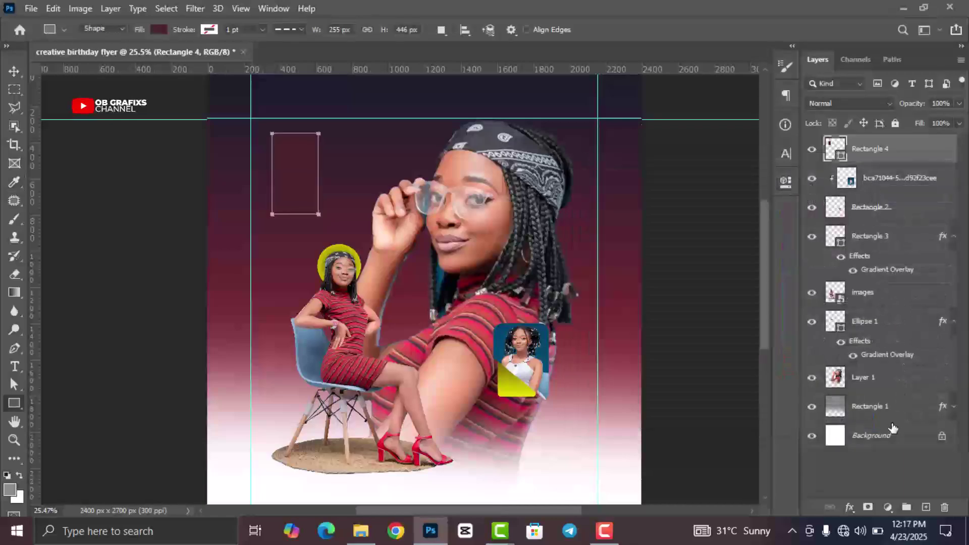
- Add a white 2 px Outside stroke to the maroon rectangle and deselect it
left_click(851, 507)
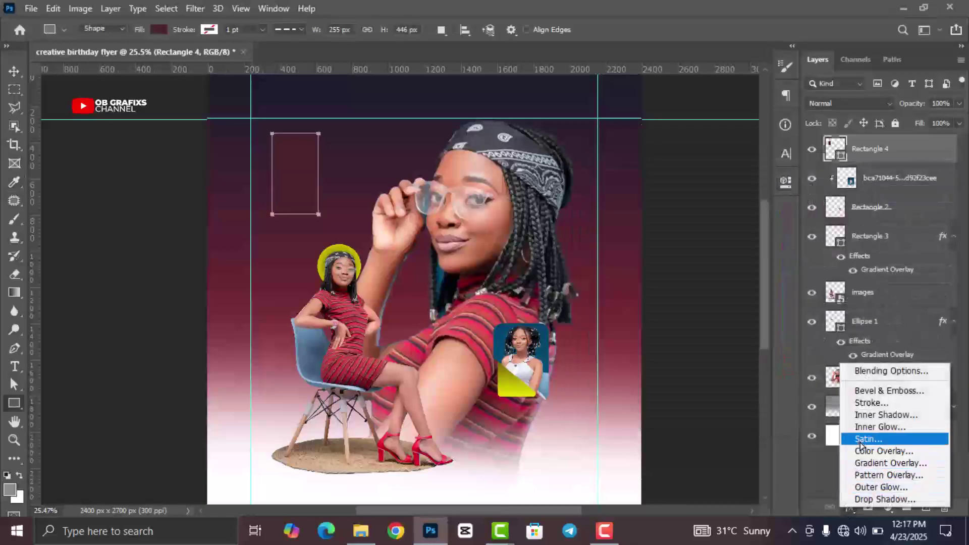
left_click(858, 405)
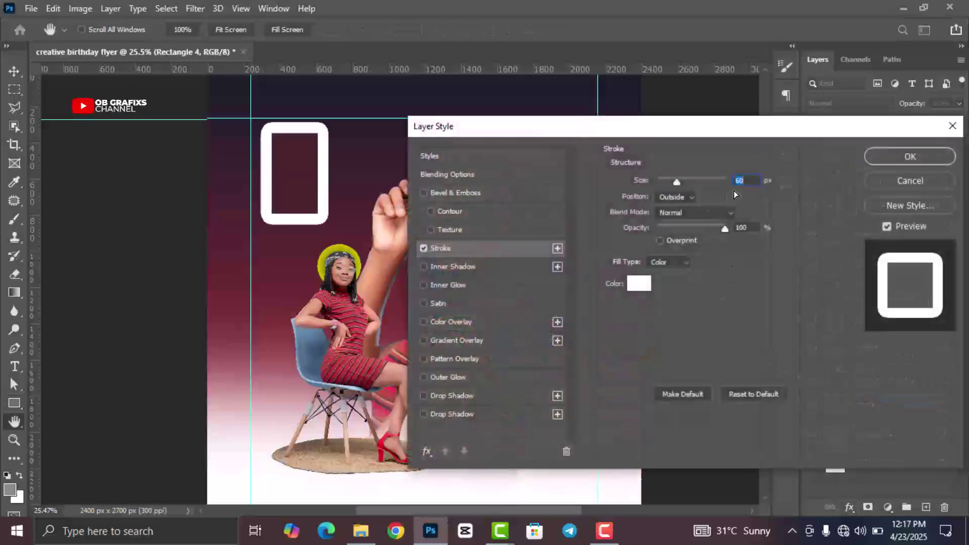
key("shift+Down")
key("shift+Down")
key("shift+Down")
key("shift+Down")
key("shift+Down")
key("Down")
key("Down")
key("Down")
key("Down")
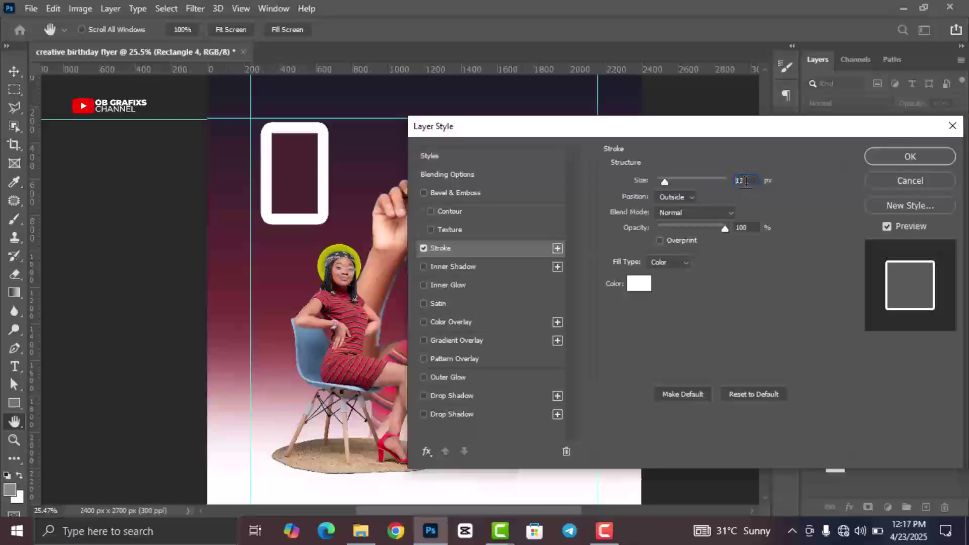
key("Down")
key("Down")
key("Up")
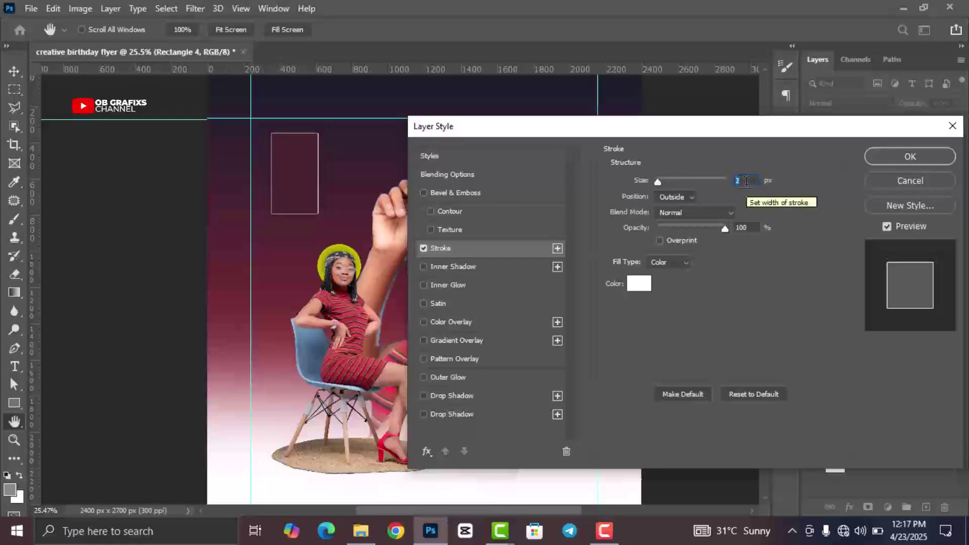
left_click(909, 158)
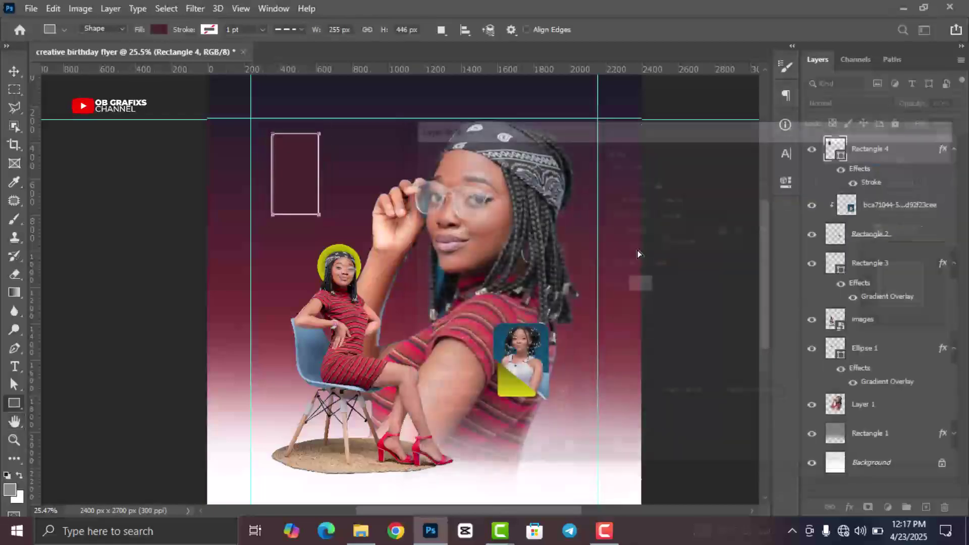
key("v")
left_click(311, 219)
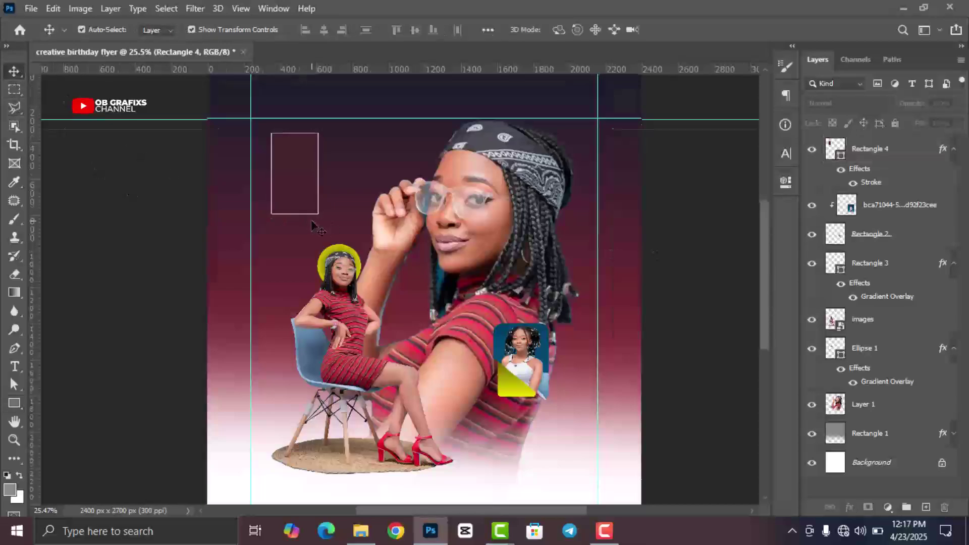
- Add a centred text layer reading 24, 04 and 25 on three stacked lines beside the seated woman's head
scroll(311, 219, "down", 3)
scroll(422, 265, "up", 1)
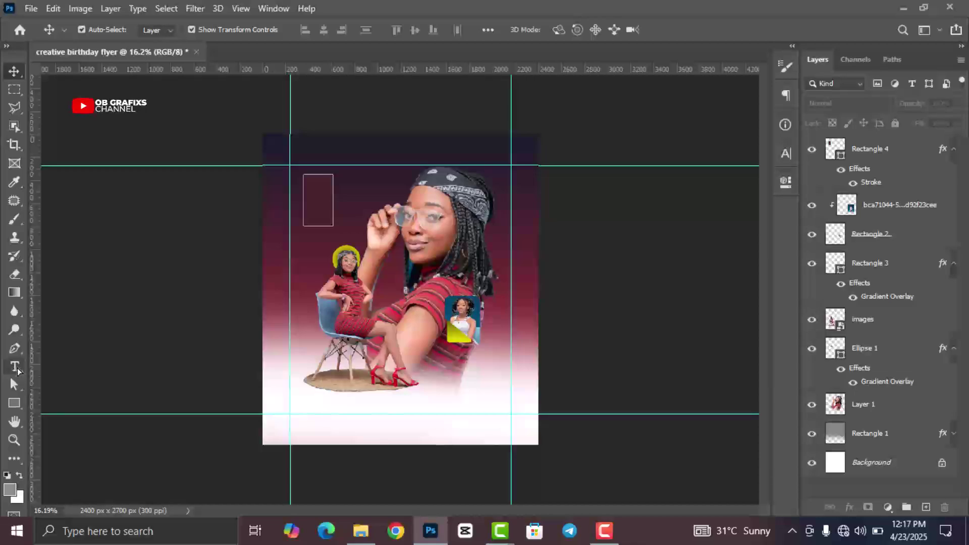
left_click_drag(17, 371, 45, 368)
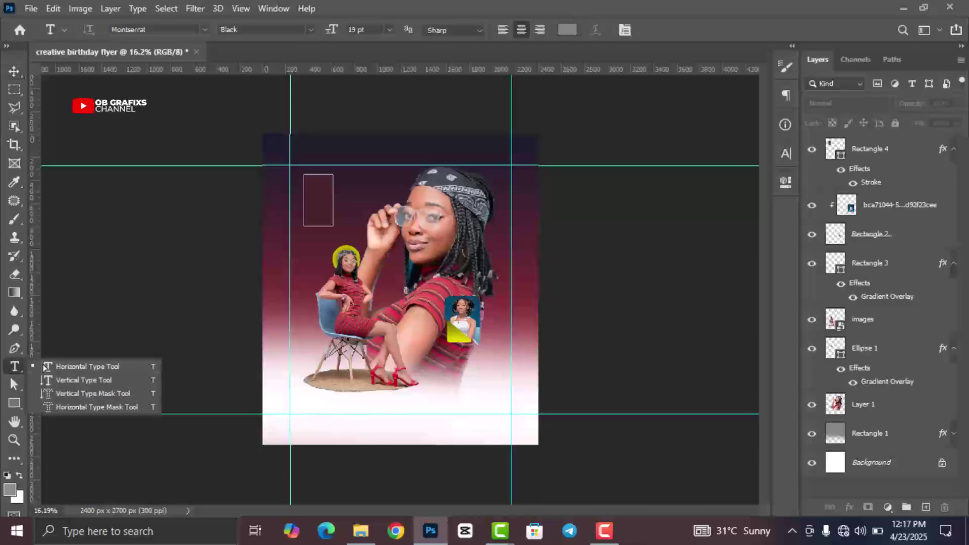
left_click(322, 260)
left_click(321, 261)
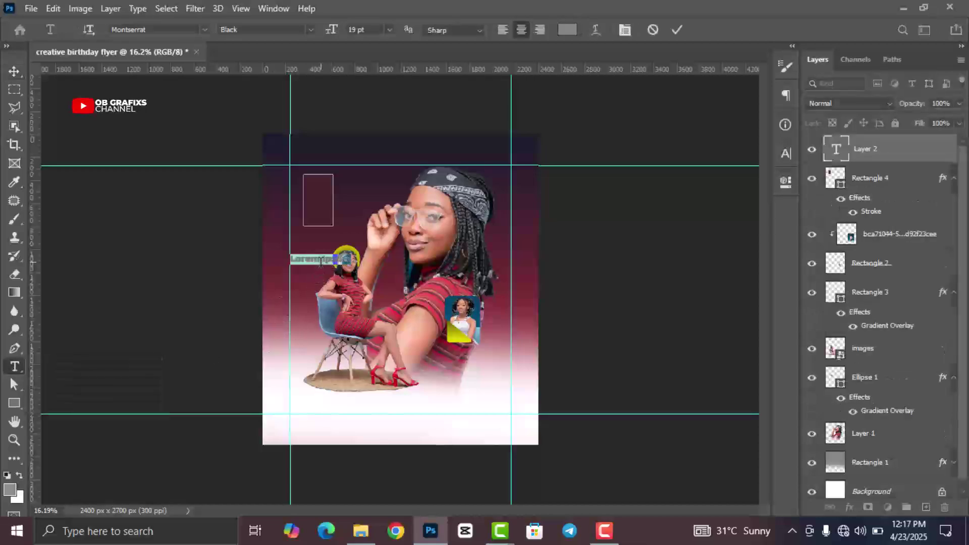
key("ctrl+plus")
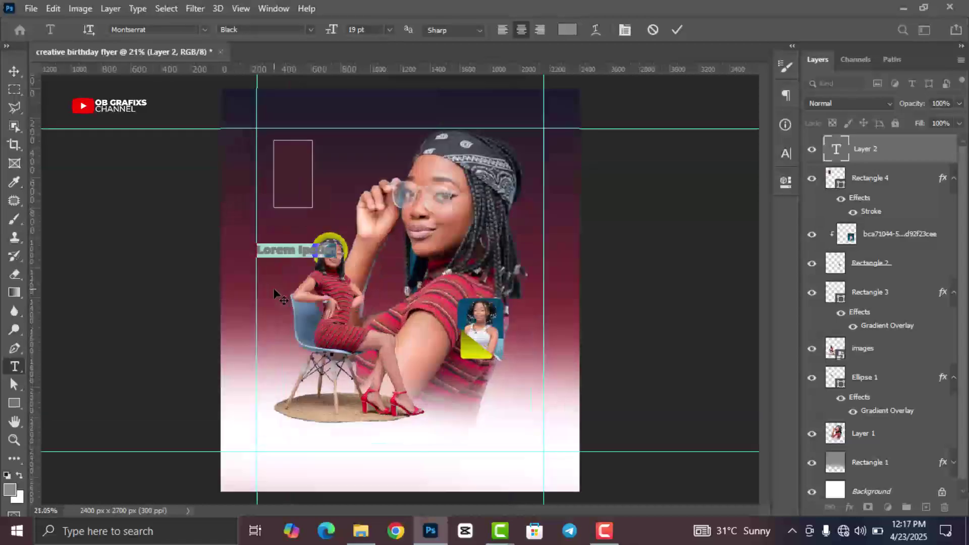
type("24")
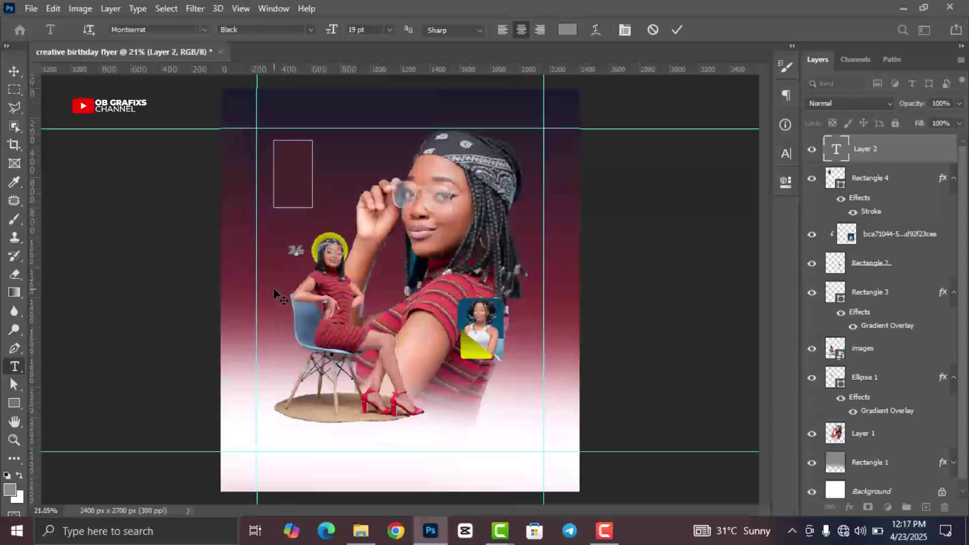
key("Return")
type("thapr")
left_click(677, 30)
- Move the stacked date text into the outlined maroon rectangle and scale it up to about 29.55 pt
key("v")
scroll(389, 222, "up", 1)
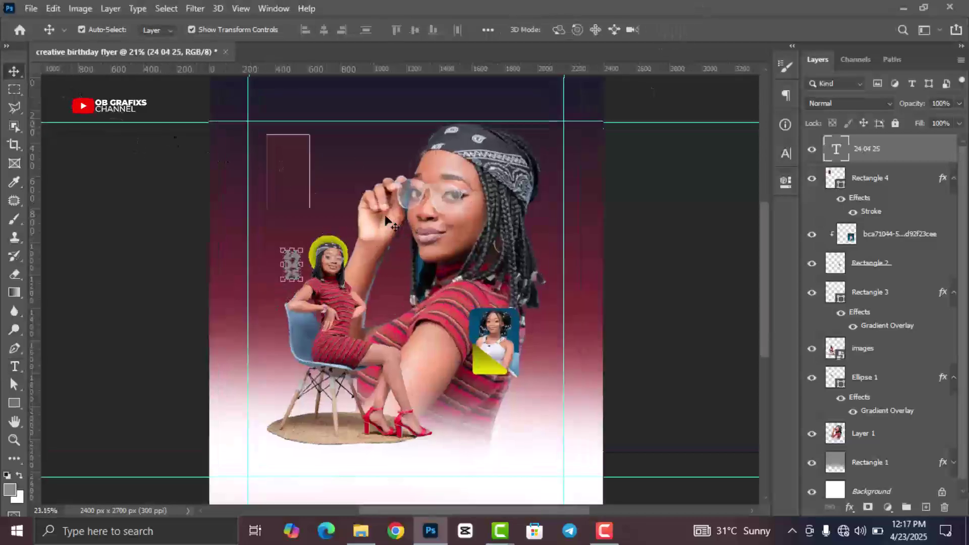
scroll(388, 223, "up", 2)
left_click_drag(272, 282, 265, 167)
key("ctrl+t")
left_click(703, 29)
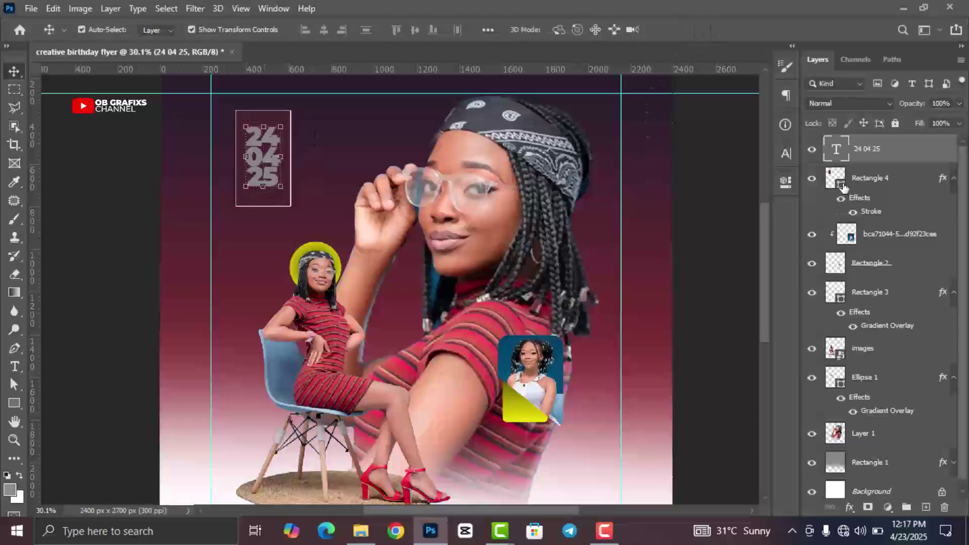
- Recolour the date text white, set its leading to 25 pt and deselect it
key("Return")
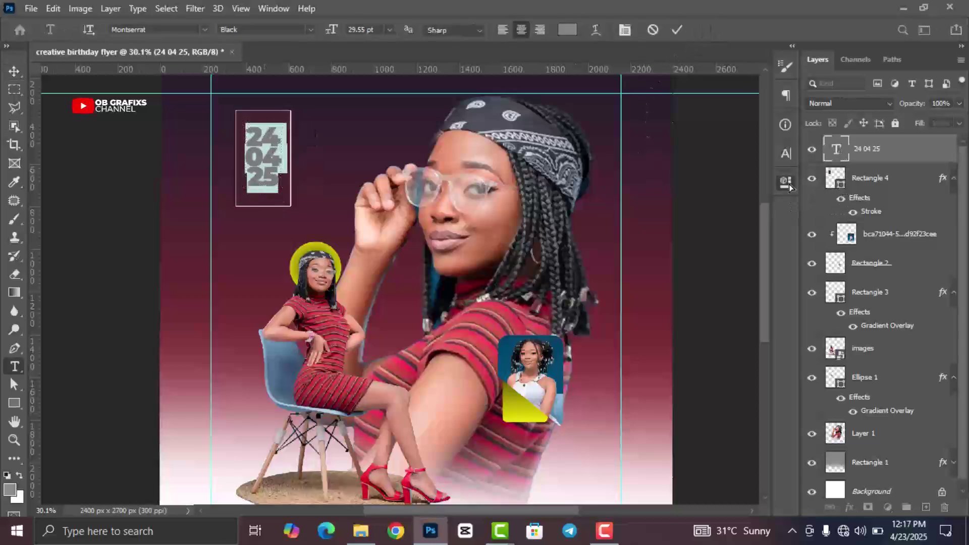
left_click(786, 181)
left_click(697, 399)
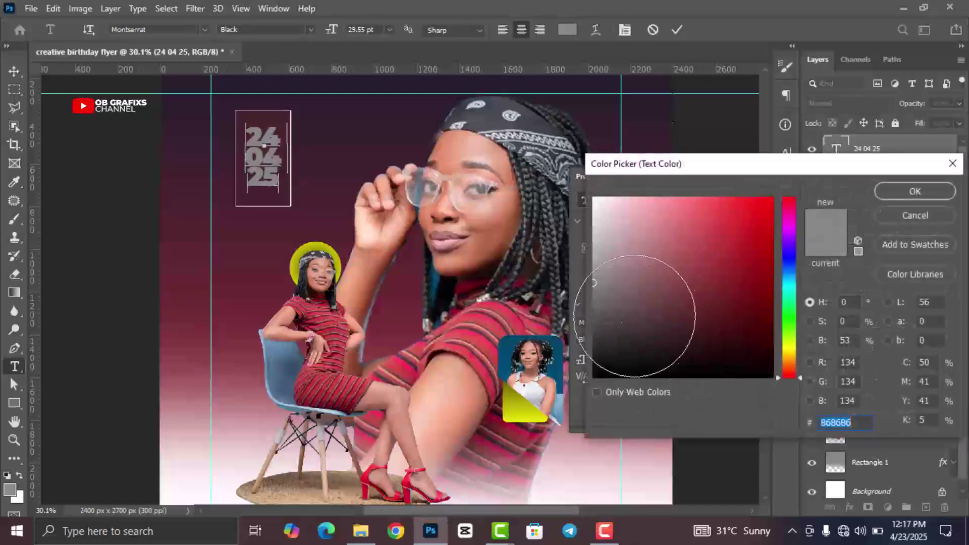
left_click(595, 198)
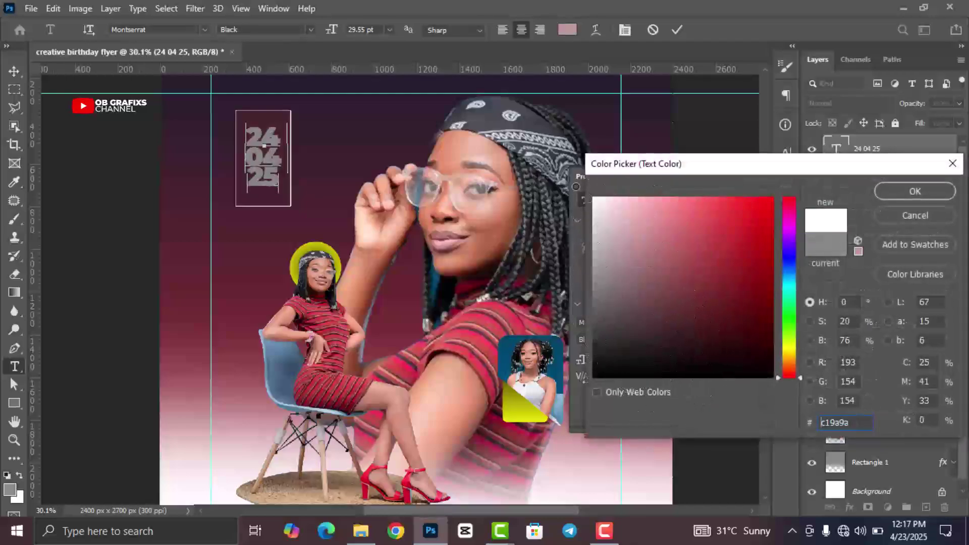
left_click(915, 191)
type("25")
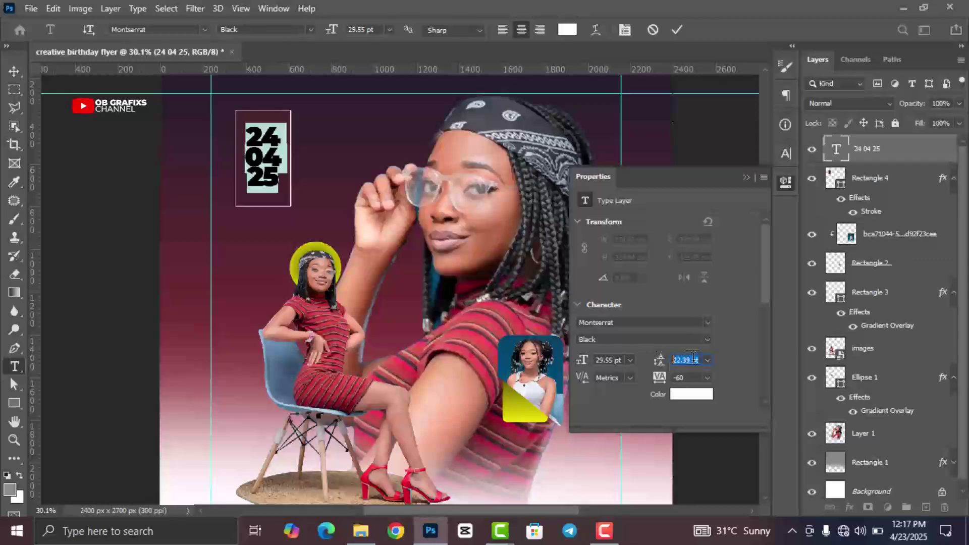
key("Return")
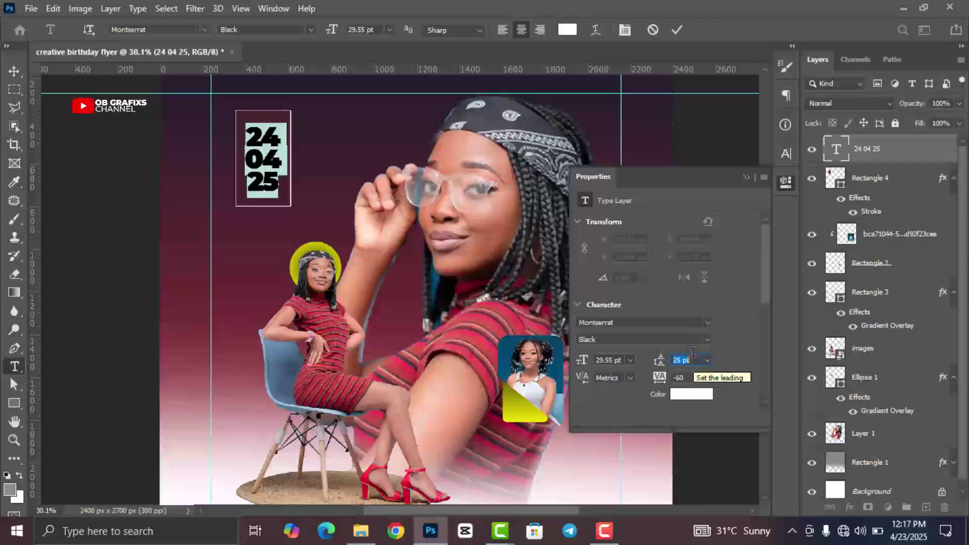
left_click(678, 29)
key("v")
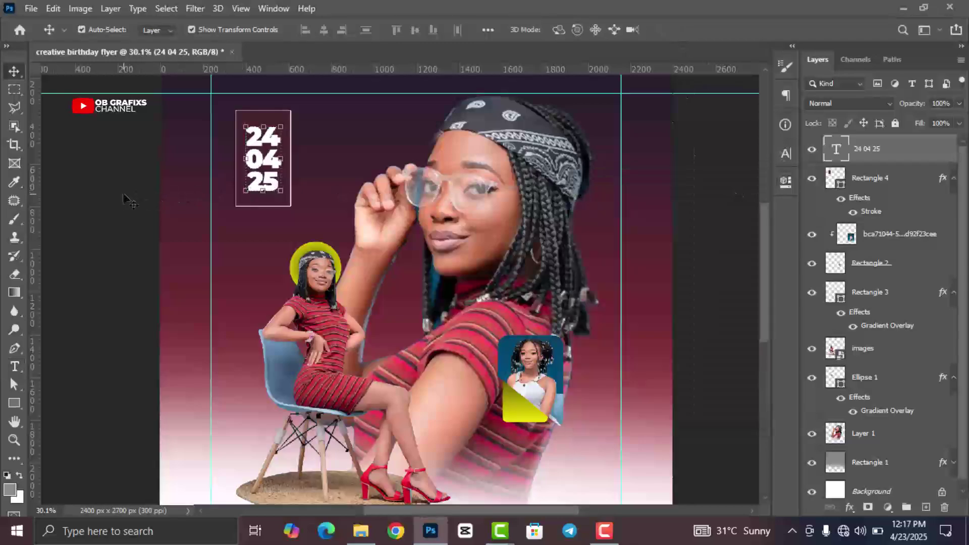
scroll(303, 176, "down", 2)
left_click(454, 145)
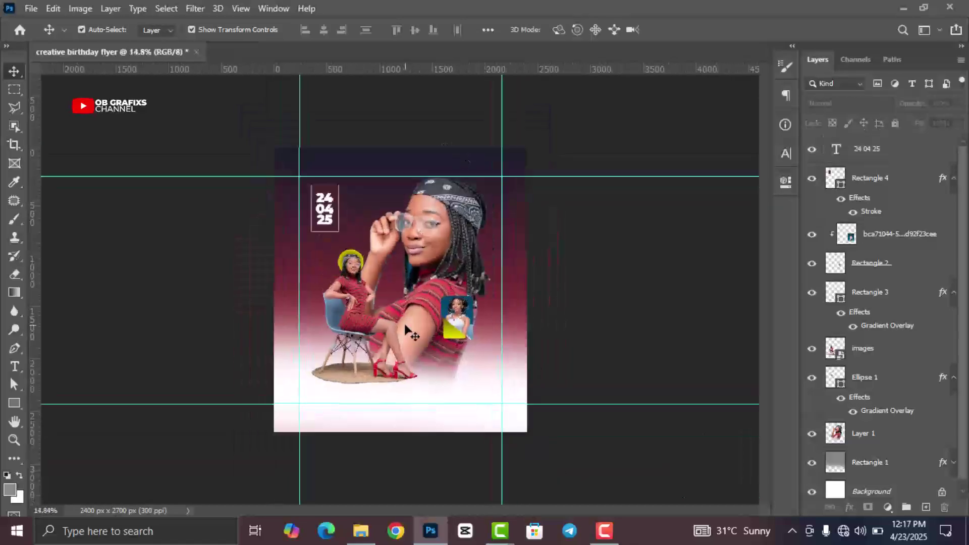
- Draw a rectangle about 764 x 130 px directly below the seated woman's sand base
scroll(422, 395, "up", 1)
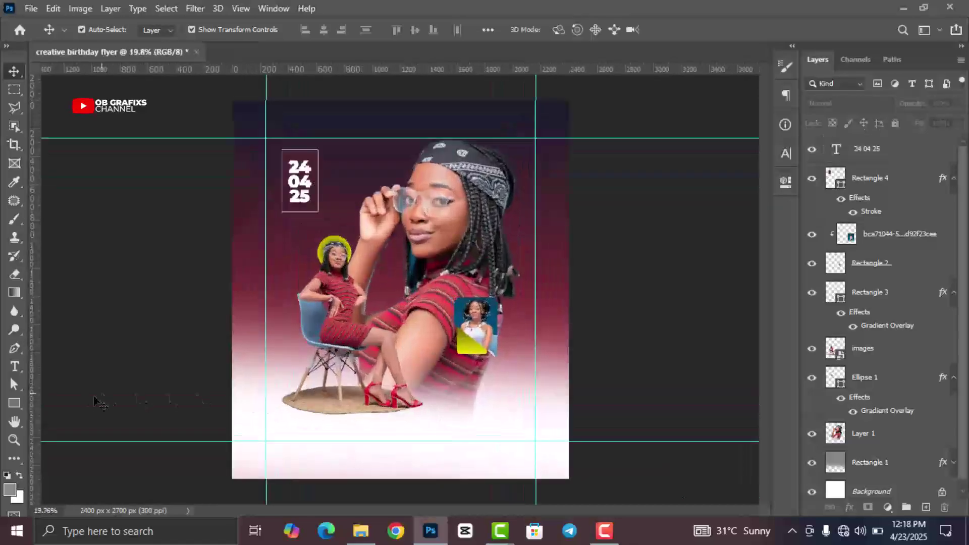
left_click(17, 404)
scroll(378, 451, "up", 1)
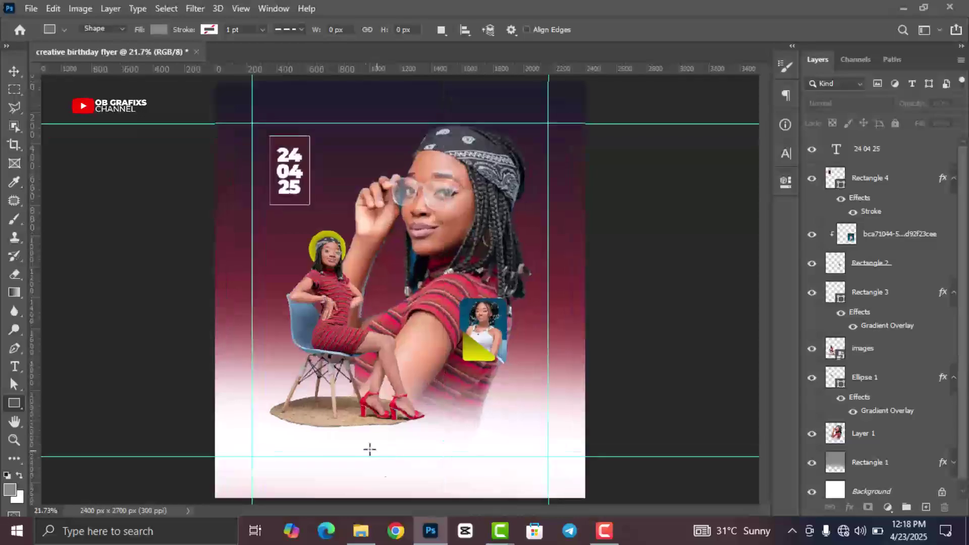
left_click_drag(288, 418, 405, 437)
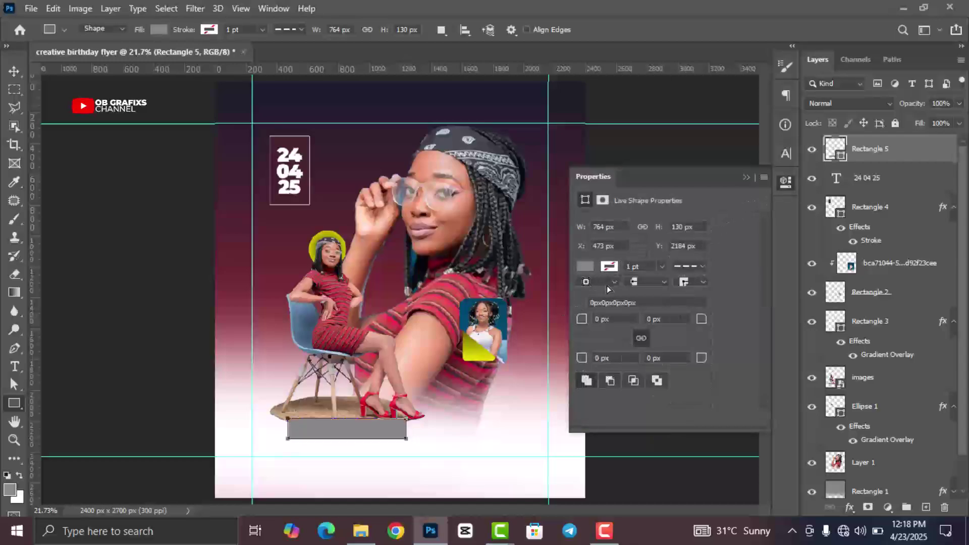
- Fill the new rectangle with dark navy 1d1d2c sampled from the flyer's upper background and shift it slightly left under the sand base
left_click(585, 267)
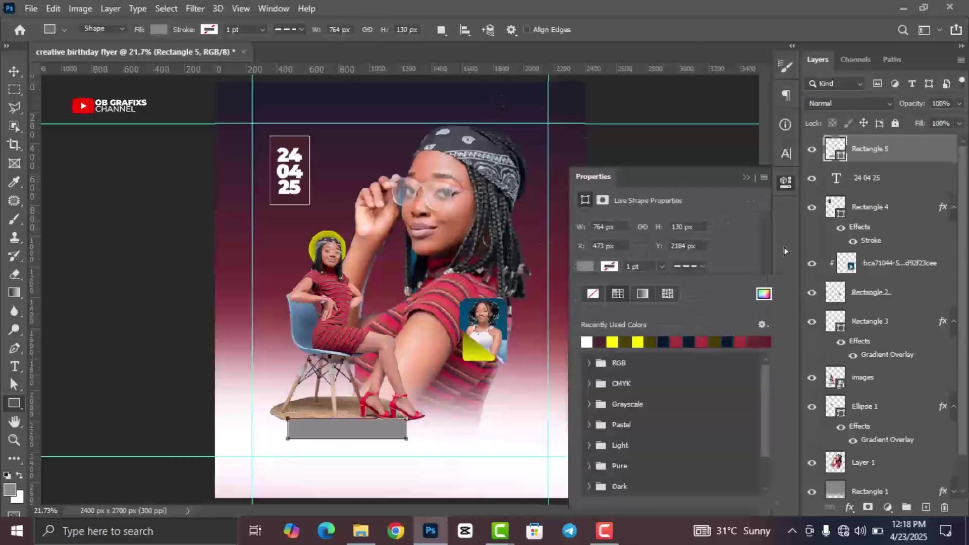
left_click(784, 188)
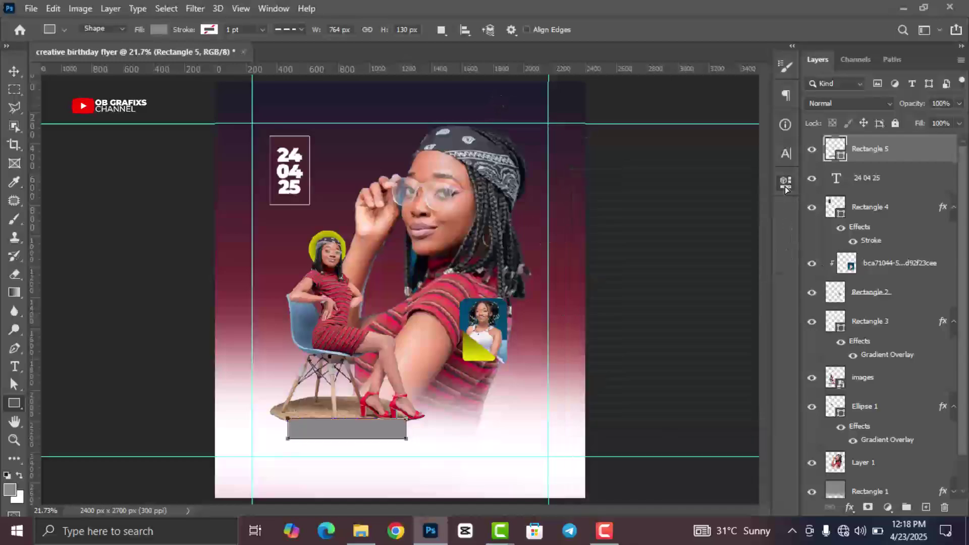
double_click(837, 150)
left_click(476, 88)
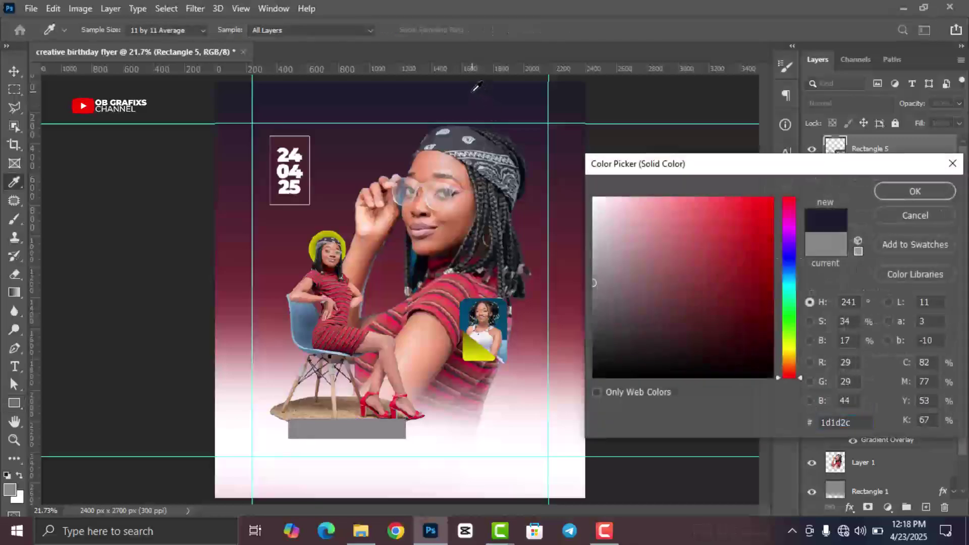
left_click(916, 191)
left_click(14, 71)
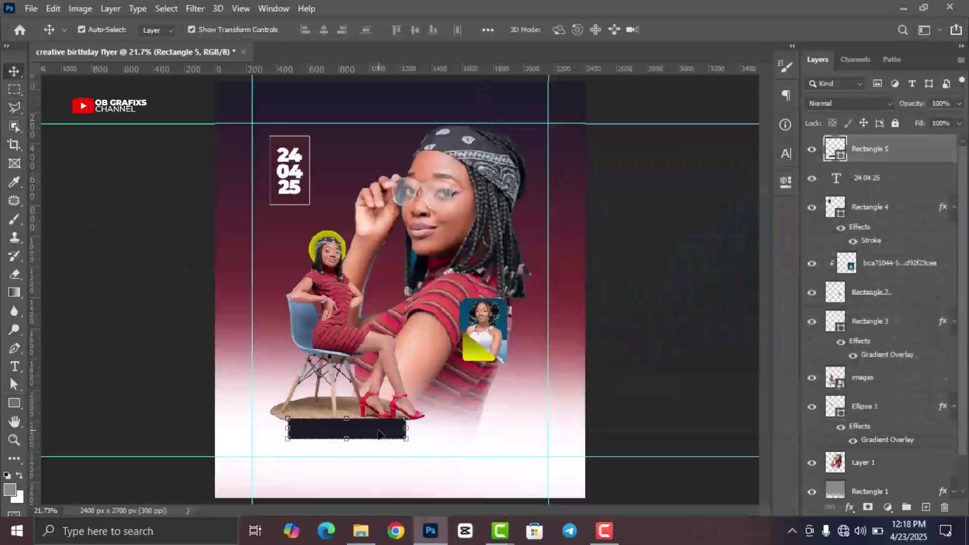
left_click_drag(379, 433, 339, 436)
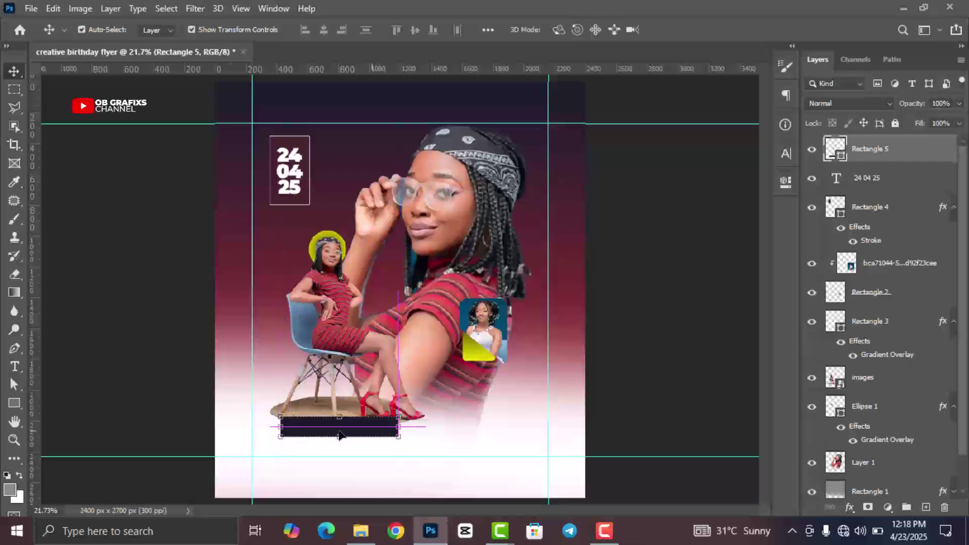
- Add the word "Happy" to the flyer as a new white text line in Montserrat Black at 19 pt
left_click(58, 376)
left_click(20, 367)
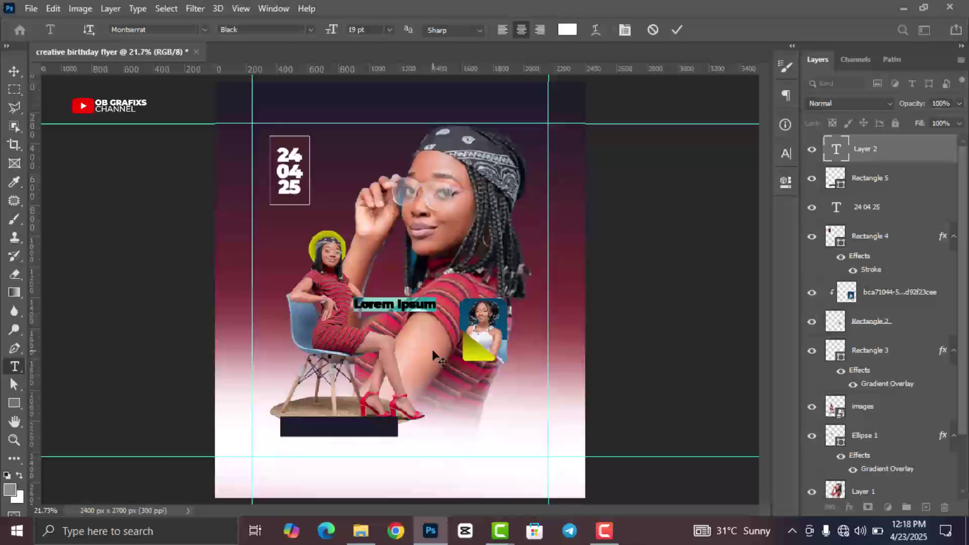
type("Happy")
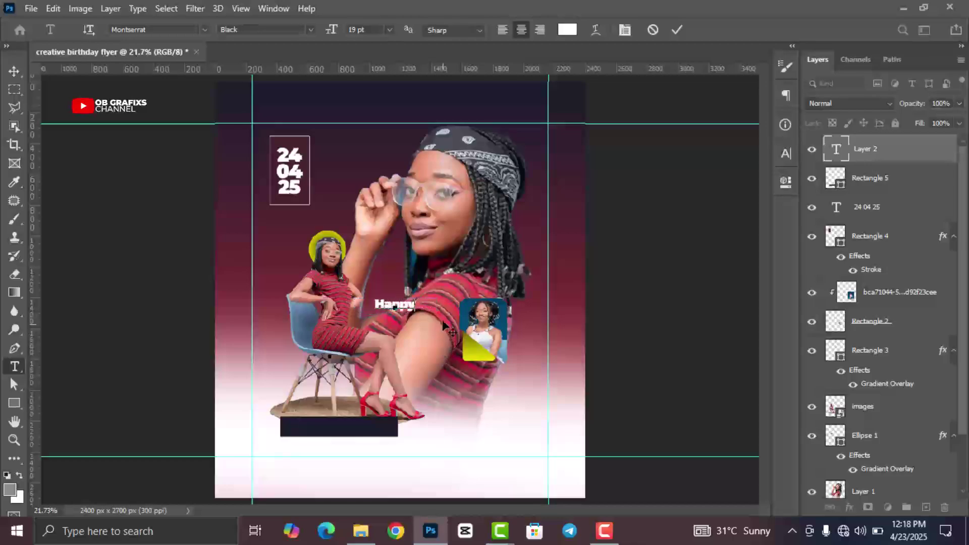
left_click(678, 30)
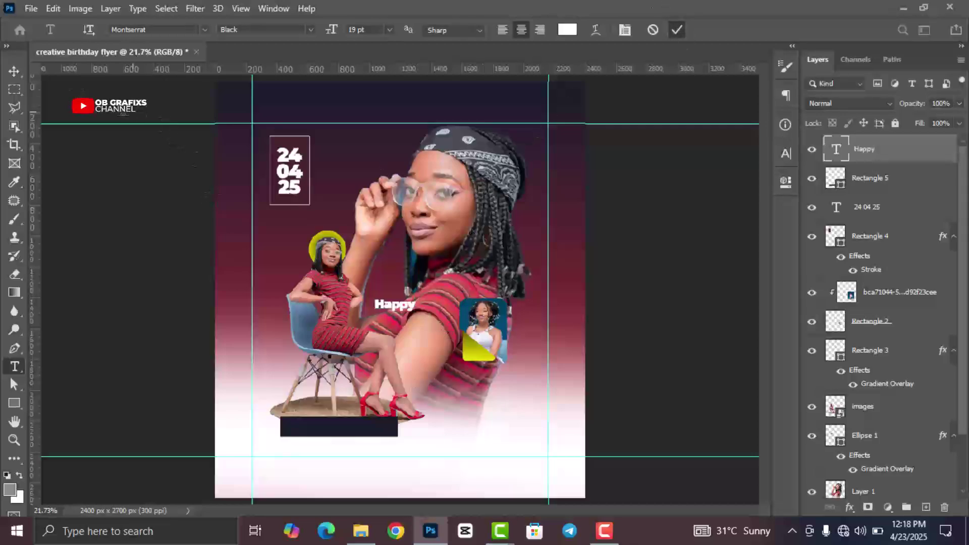
- Move the "Happy" text onto the navy bar below the sand base and scale it up to about 129.56%
key("v")
scroll(382, 345, "up", 1)
scroll(382, 345, "up", 2)
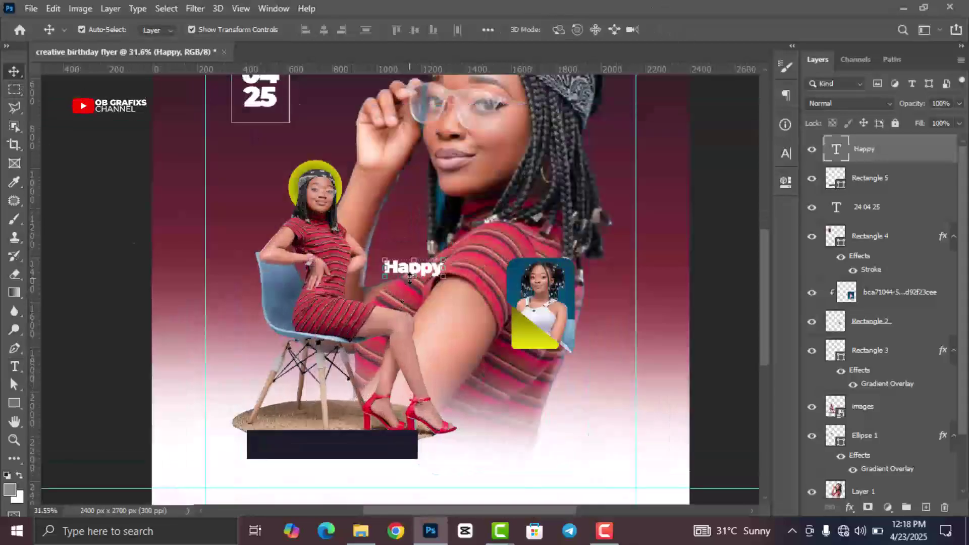
left_click_drag(426, 270, 358, 444)
key("ctrl+t")
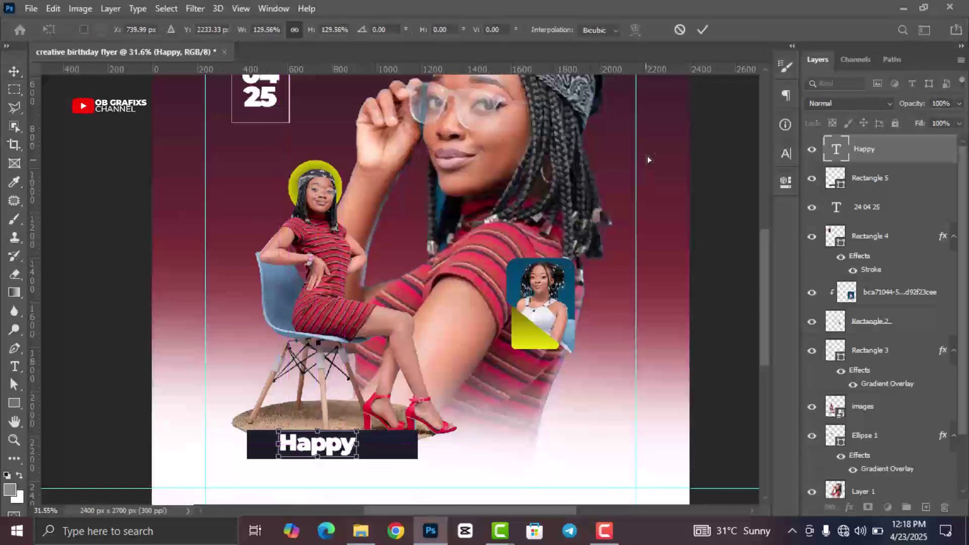
left_click(700, 35)
- Shift the "Happy" text slightly right to centre it within the navy bar and deselect it
left_click(373, 372)
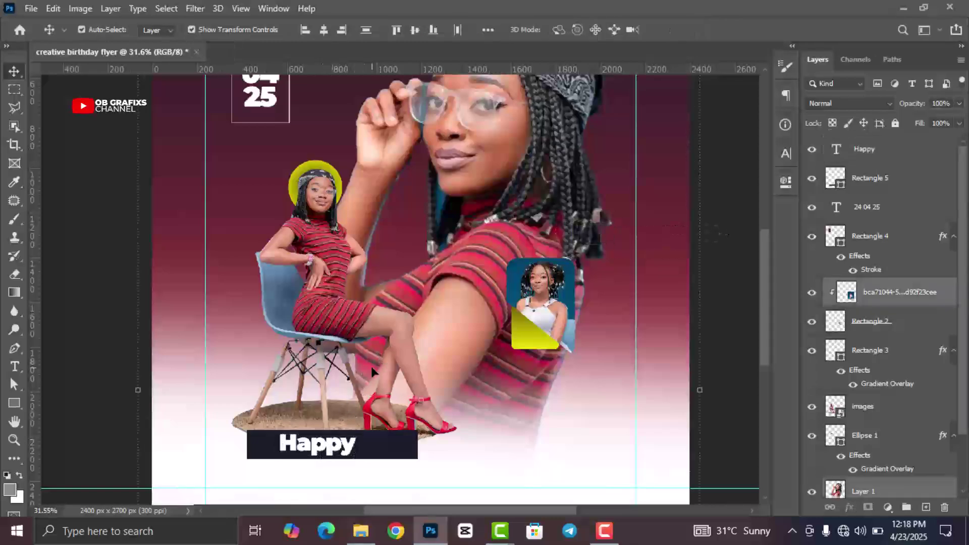
scroll(371, 373, "down", 2)
scroll(335, 448, "up", 3)
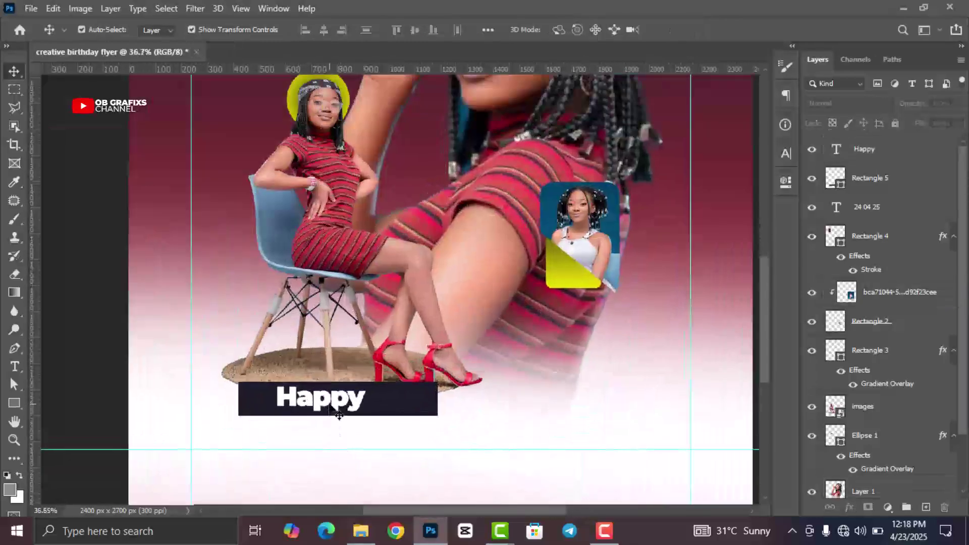
left_click_drag(339, 415, 347, 410)
scroll(347, 410, "down", 4)
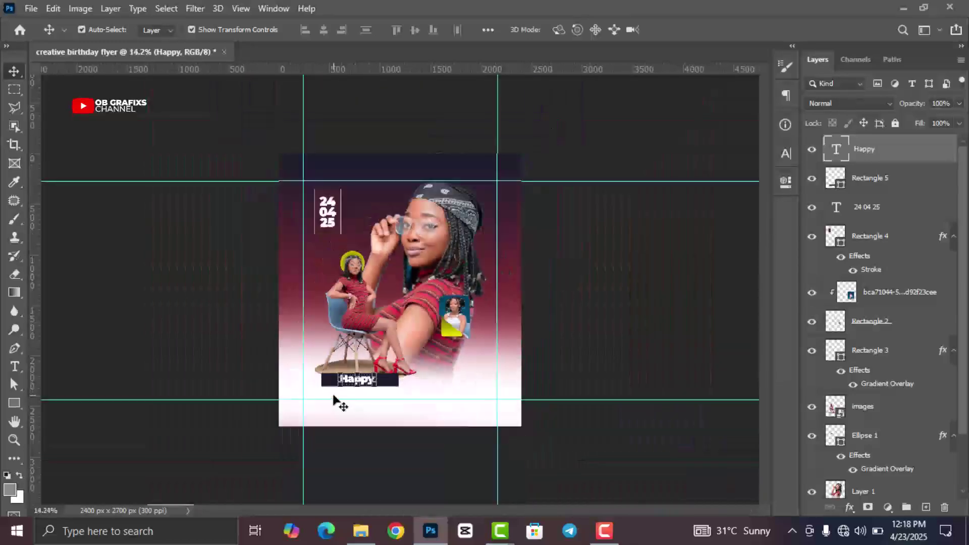
left_click(613, 369)
scroll(598, 451, "up", 2)
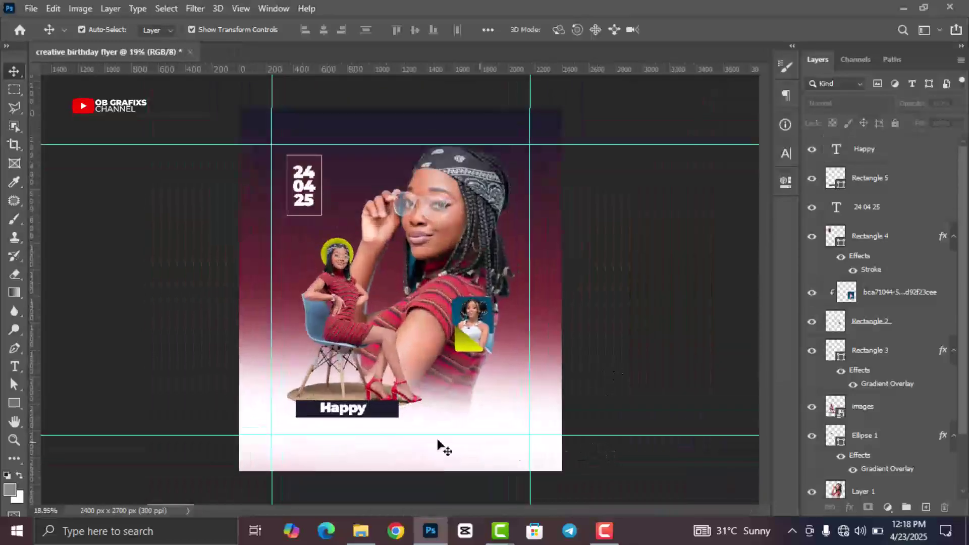
- Add the word "birthday" as a separate text layer just to the right of the navy bar
left_click(14, 367)
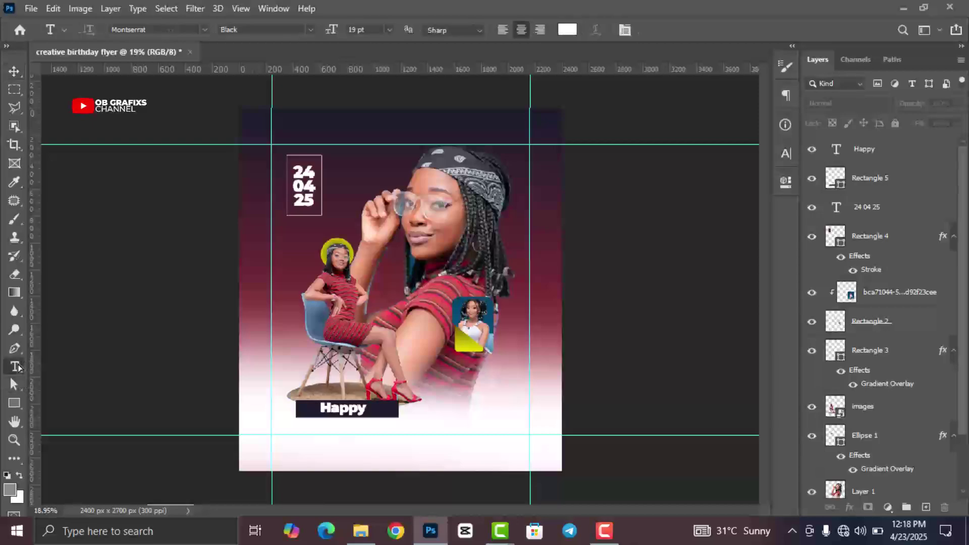
left_click(427, 404)
key("BackSpace")
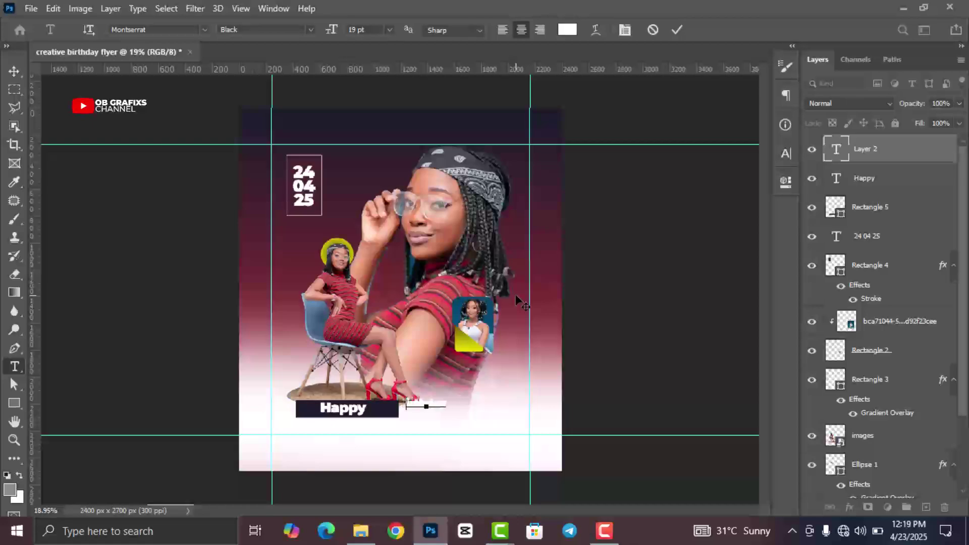
left_click(678, 30)
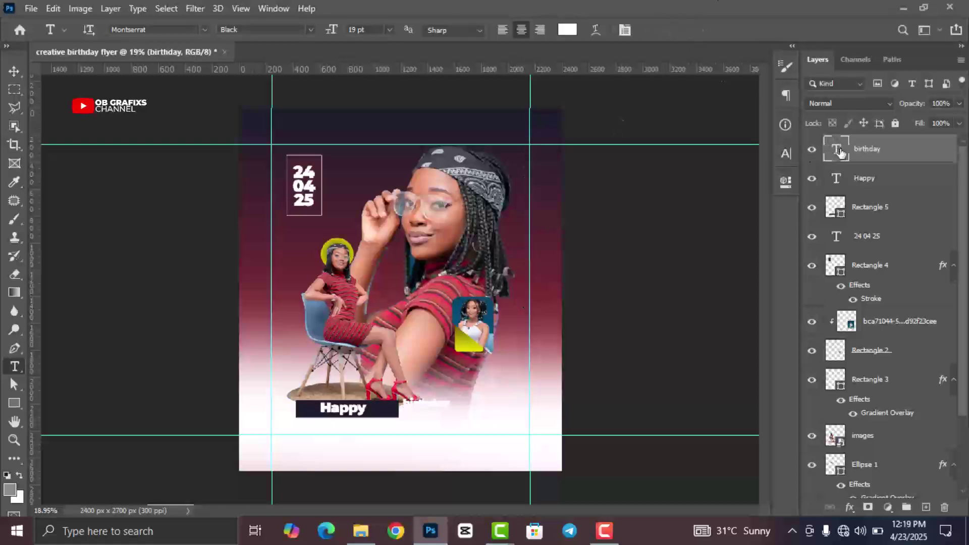
- Set the "birthday" text in the Autography font and colour it dark plum 37212e
left_click(785, 183)
left_click(707, 323)
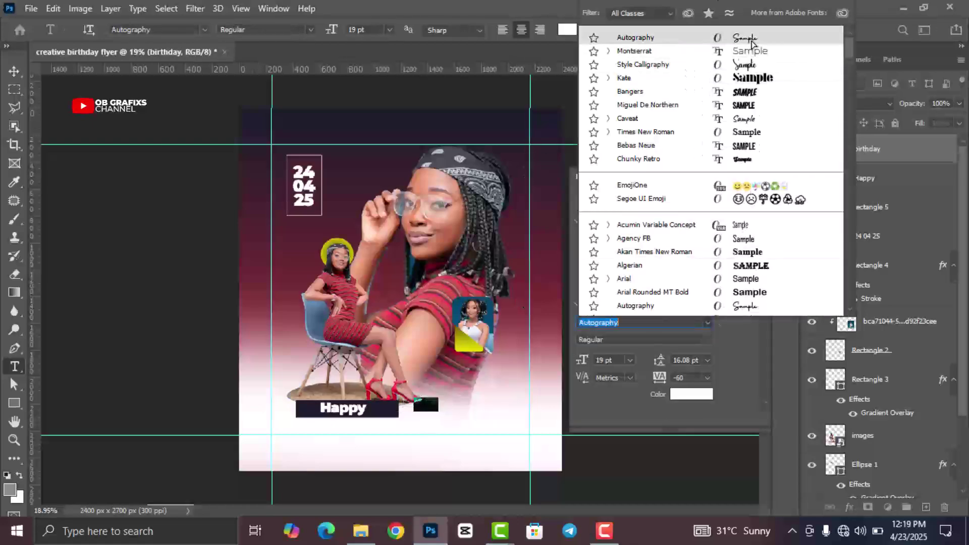
left_click(639, 34)
left_click(699, 395)
left_click(664, 340)
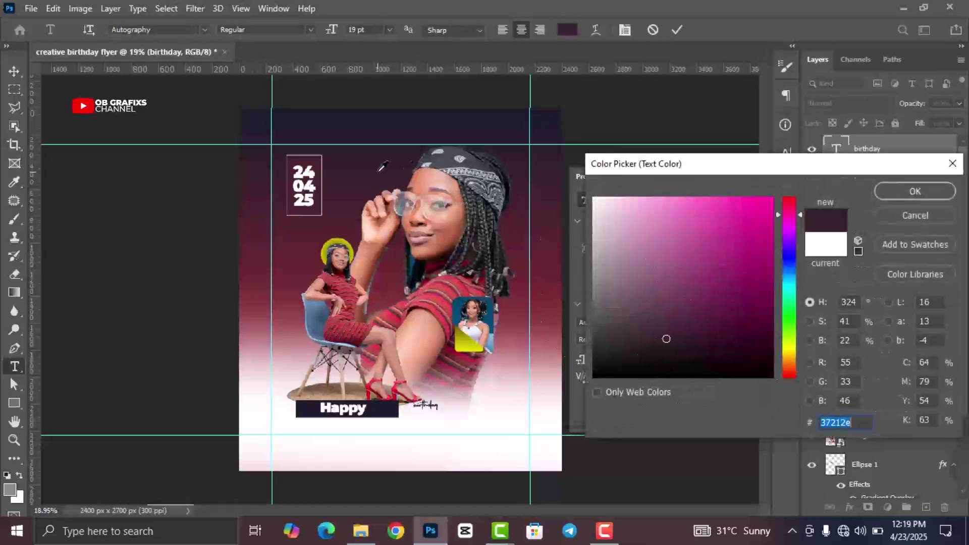
left_click(915, 191)
left_click(677, 30)
left_click(786, 184)
- Scale the "birthday" text up to about 371.95%, position it directly beside the navy bar and deselect it
key("v")
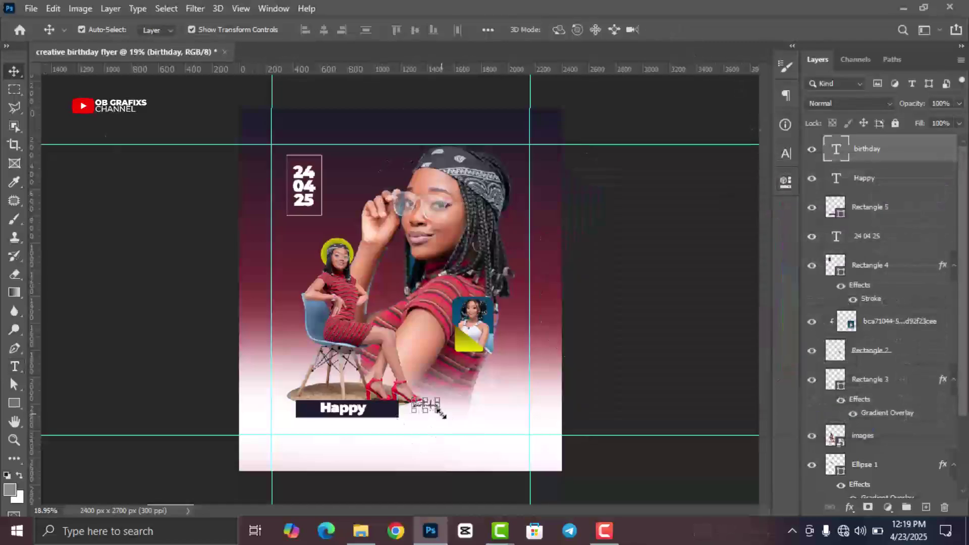
left_click_drag(438, 410, 505, 449)
left_click_drag(459, 426, 453, 416)
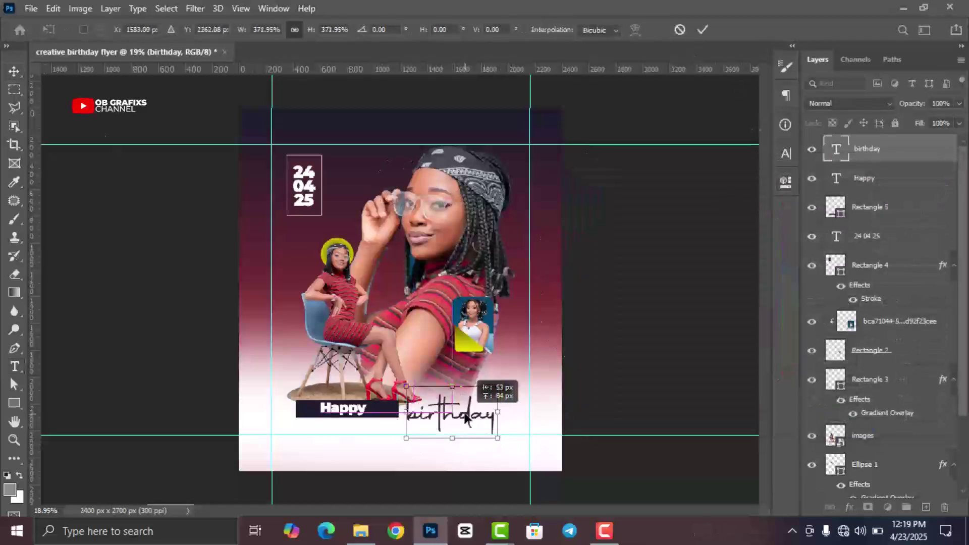
left_click(702, 29)
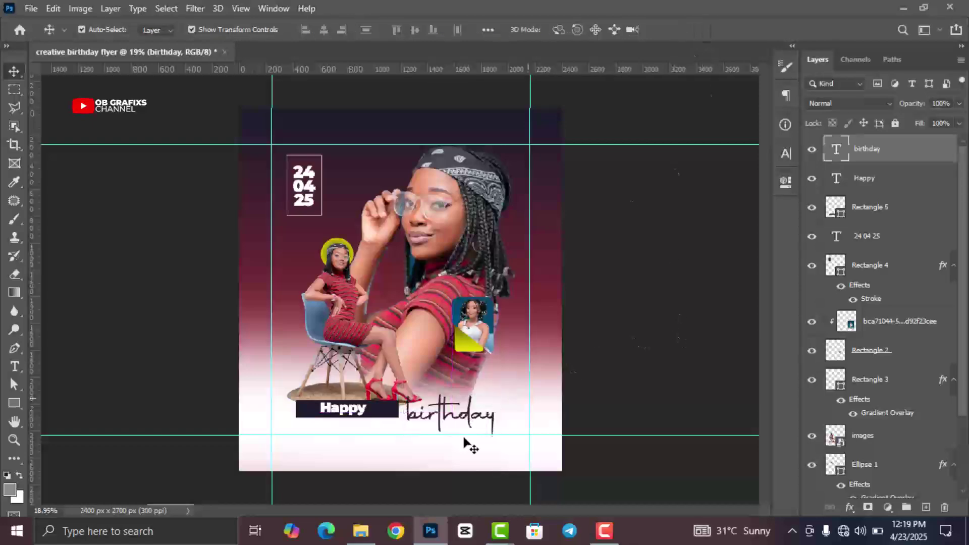
left_click(682, 329)
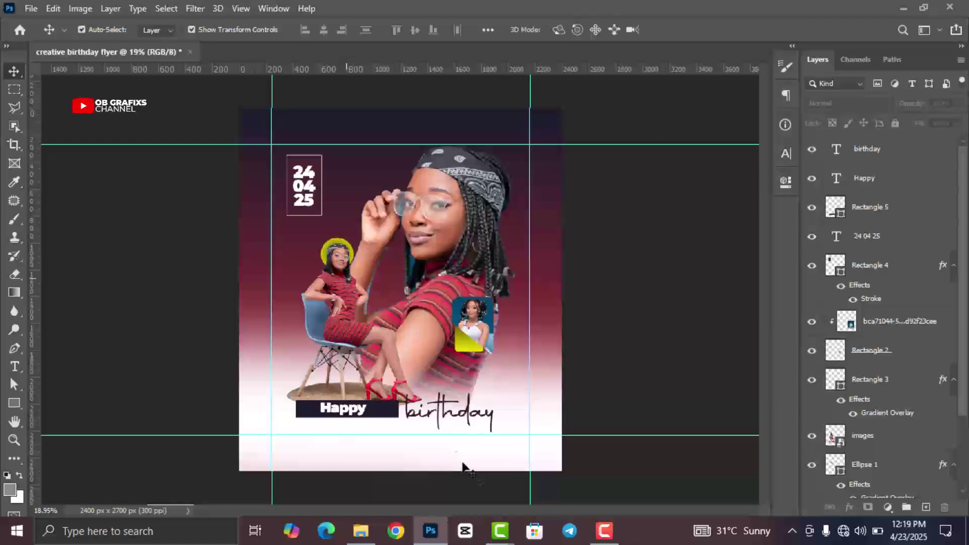
scroll(464, 412, "up", 1)
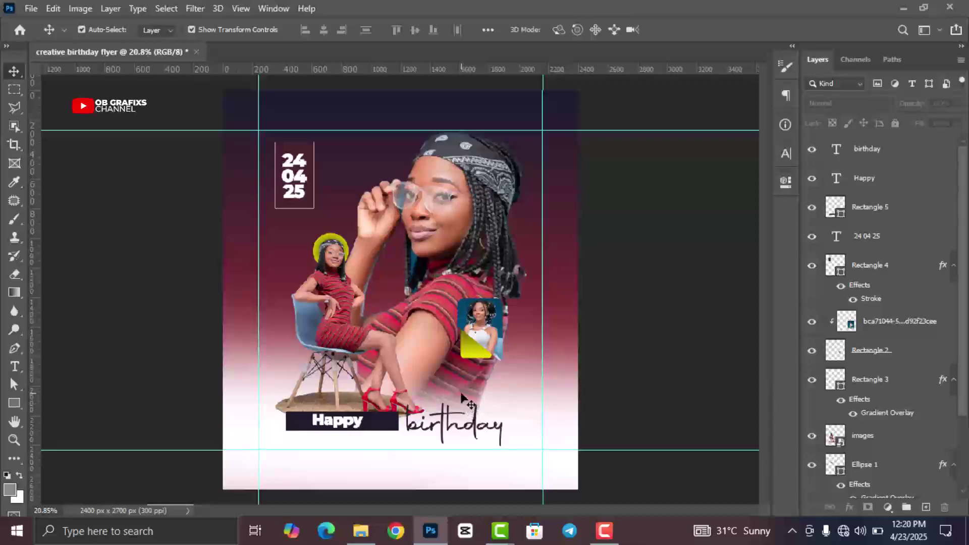
- Place the gold web-banner image from New folder (2) into the flyer and scale it down to 36%
left_click(360, 531)
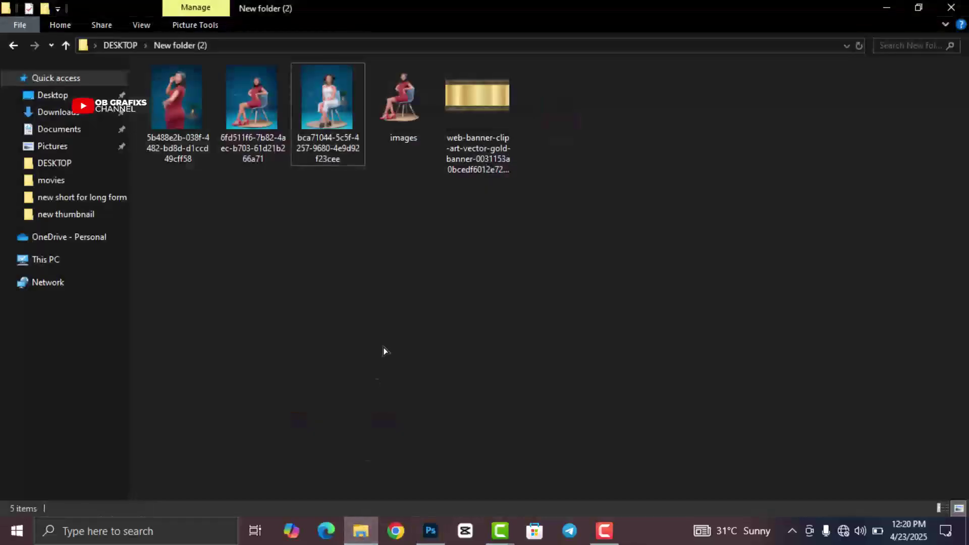
left_click_drag(478, 97, 405, 349)
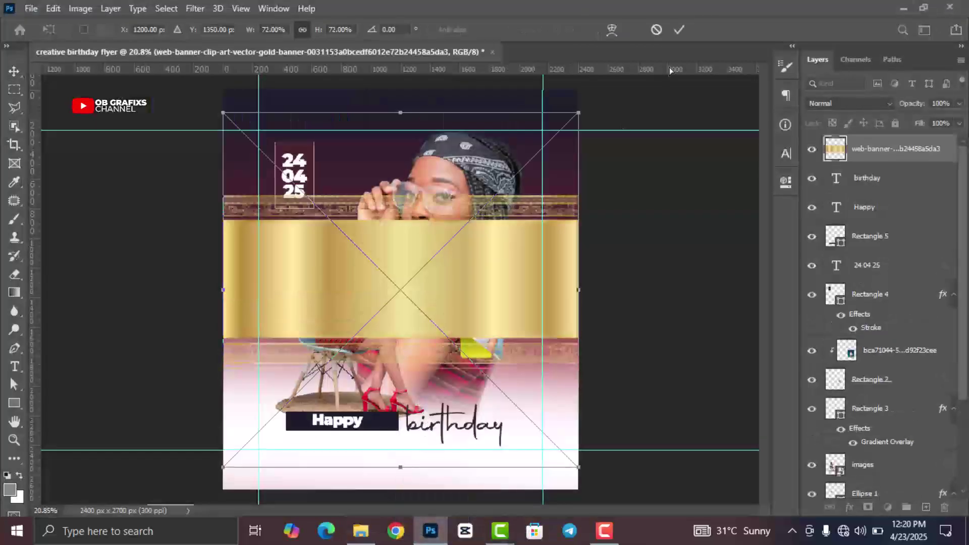
left_click_drag(577, 369, 400, 378)
left_click_drag(316, 298, 421, 292)
left_click(679, 29)
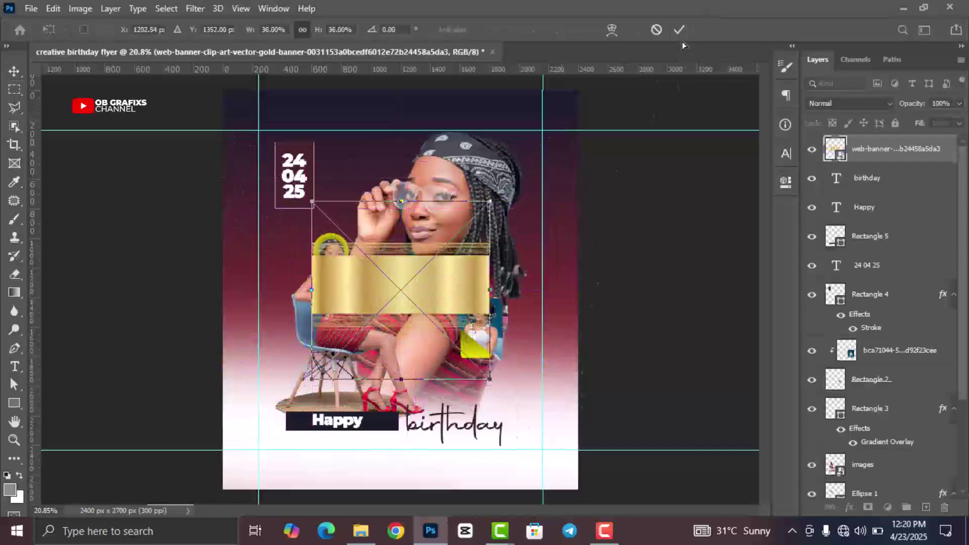
- Rasterize the placed gold banner layer
right_click(898, 154)
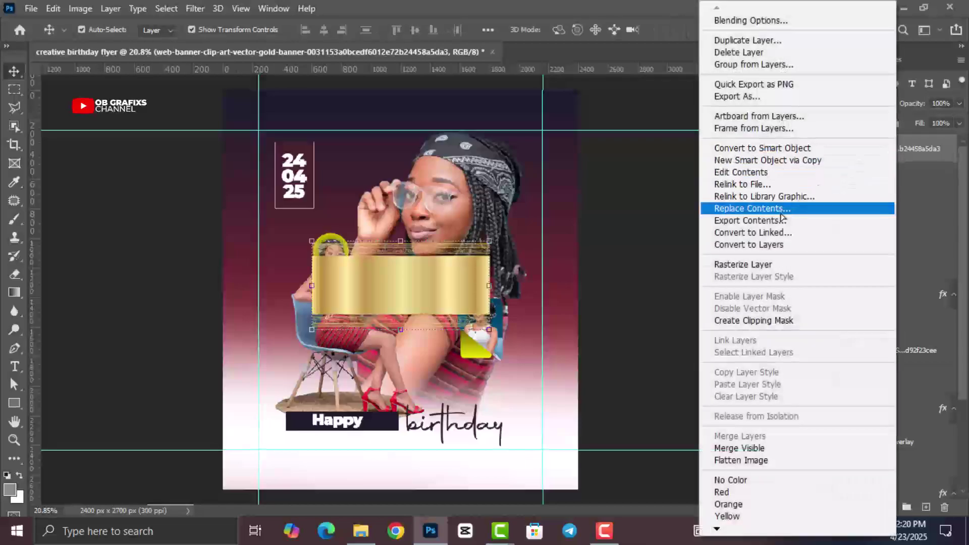
left_click(768, 262)
scroll(459, 286, "up", 1)
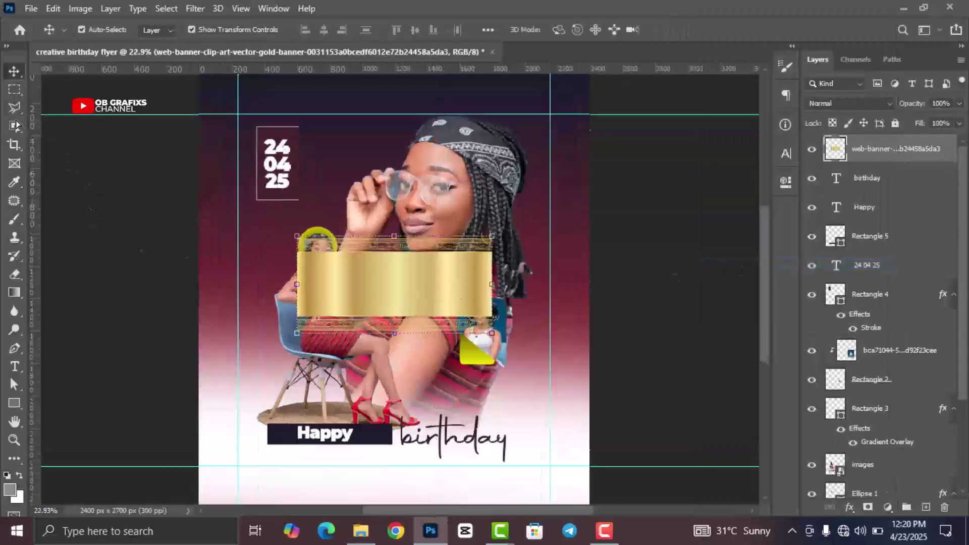
- Cut the banner's plain gold band to its own layer with a rectangular marquee selection and delete the leftover banner layer
left_click(15, 91)
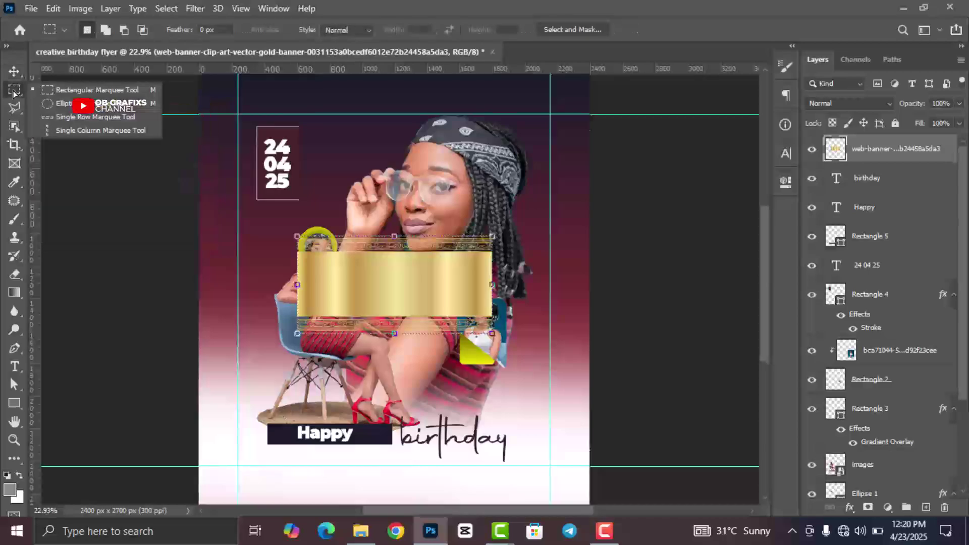
left_click(88, 94)
scroll(424, 301, "up", 3)
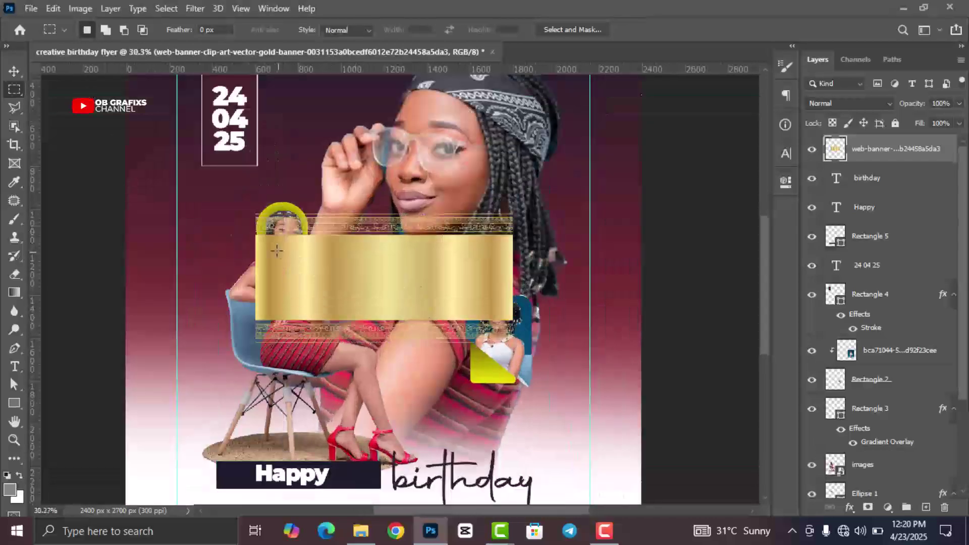
left_click_drag(246, 238, 533, 305)
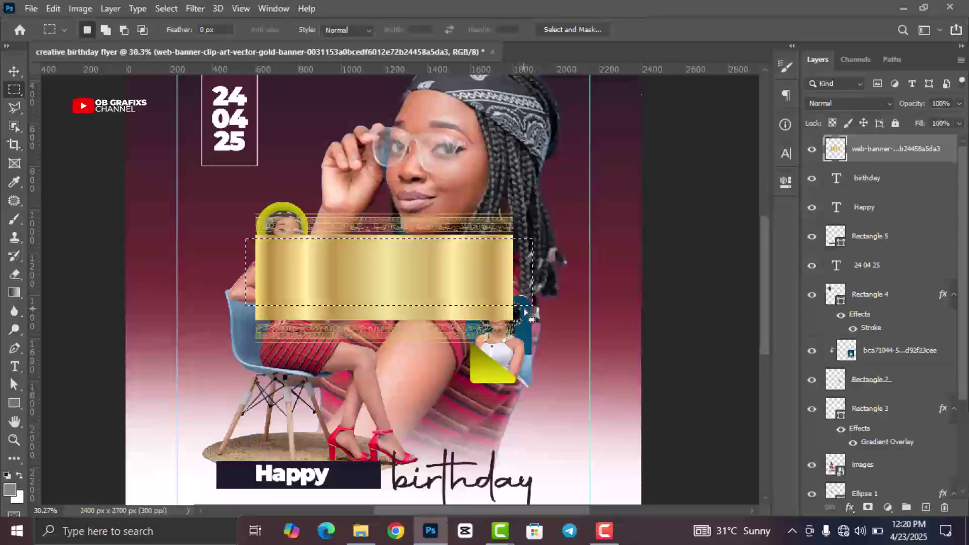
right_click(421, 263)
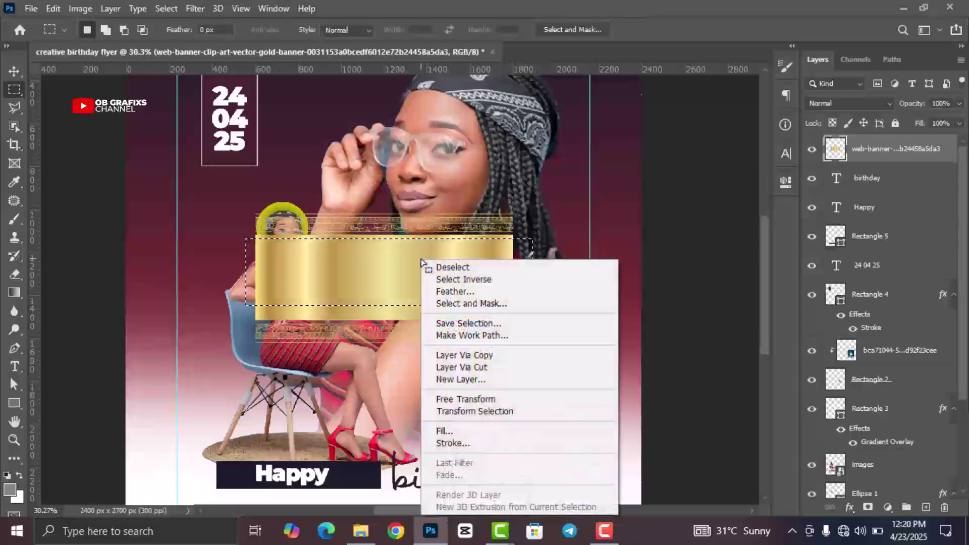
left_click(525, 368)
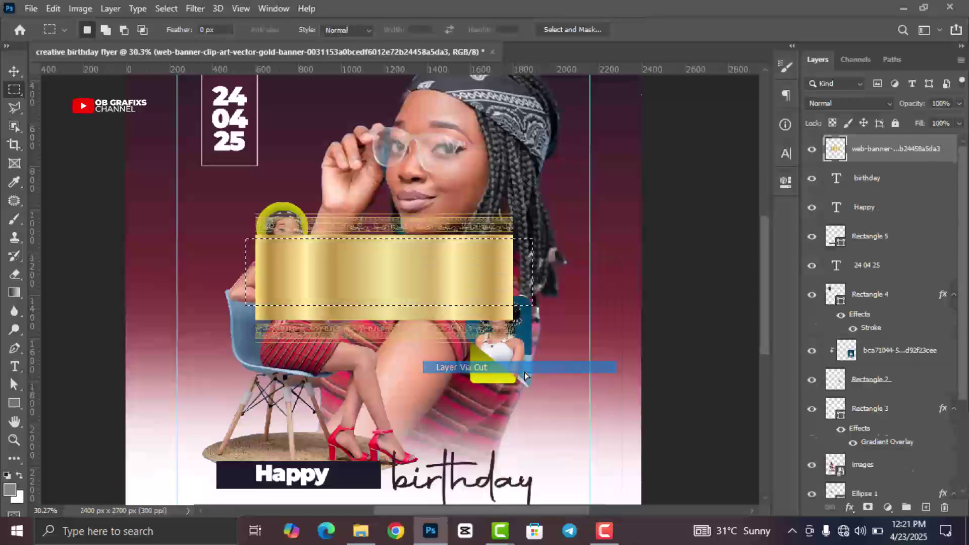
left_click(813, 180)
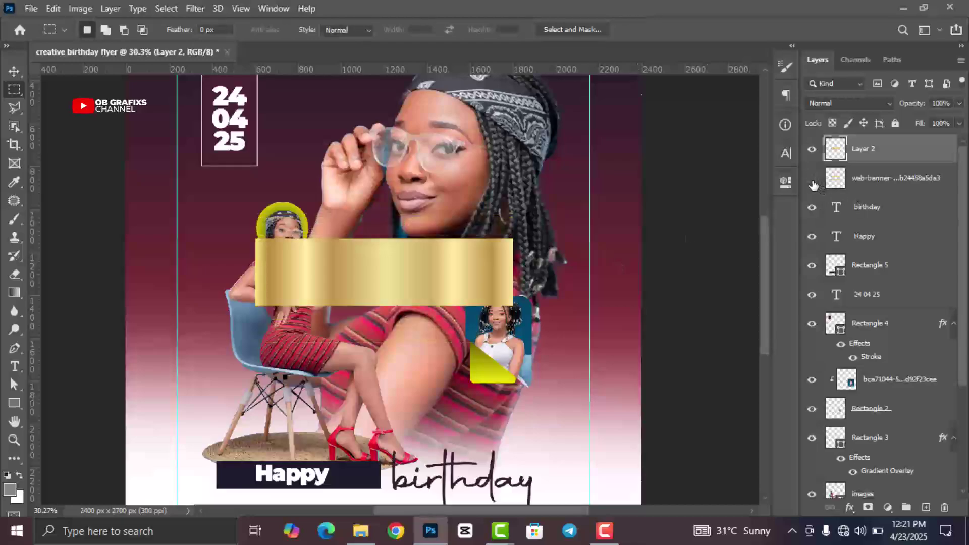
left_click_drag(904, 182, 945, 507)
- Shrink the gold band to a small strip and place it below the small framed portrait, above the "birthday" text
left_click(14, 71)
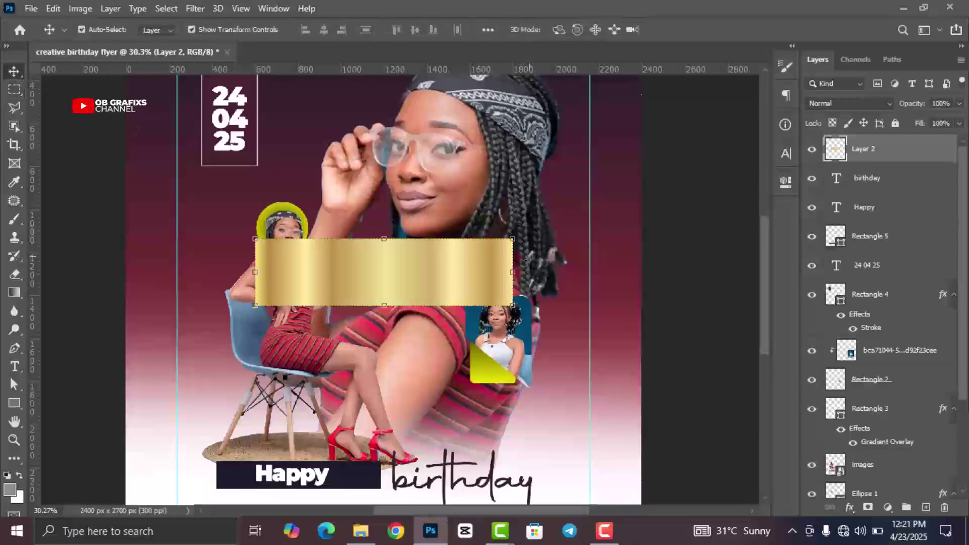
left_click_drag(517, 274, 521, 388)
left_click(704, 29)
scroll(325, 262, "down", 3)
scroll(326, 262, "up", 2)
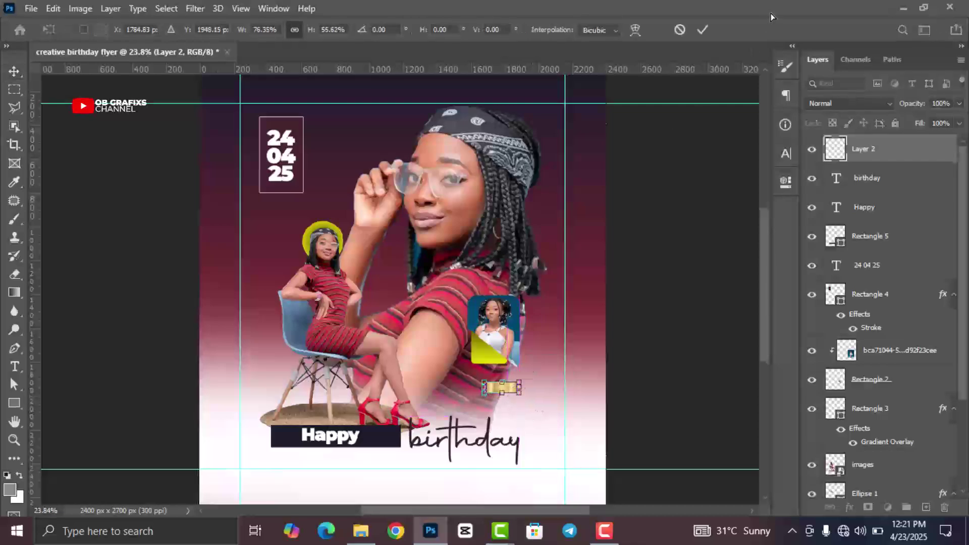
left_click(702, 30)
- Move the small gold strip about 100 px right, over the end of the "birthday" text
key("ctrl+t")
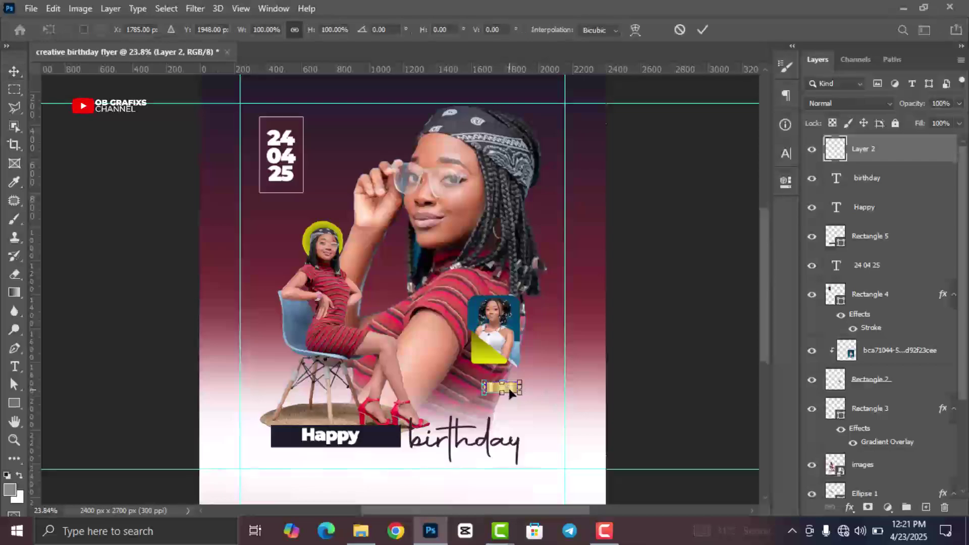
left_click_drag(510, 390, 527, 388)
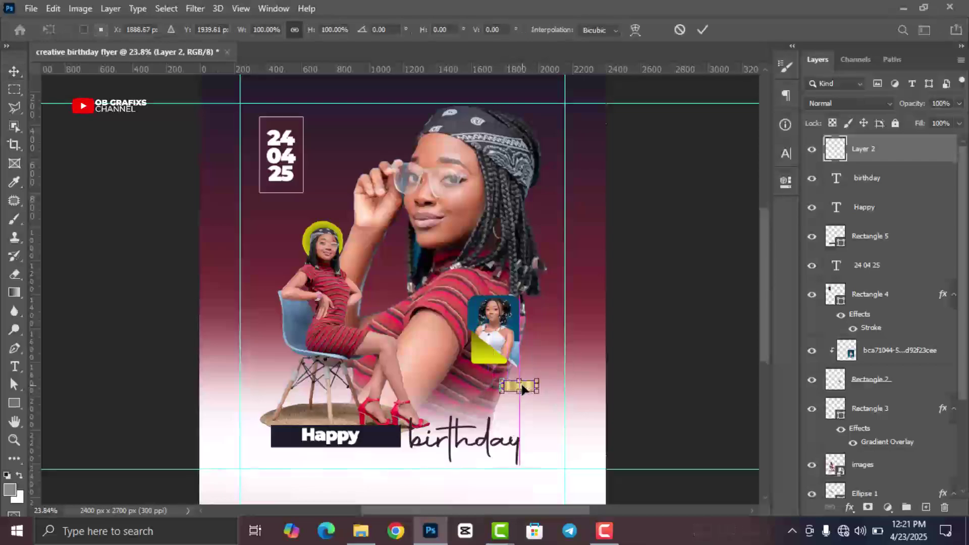
left_click(703, 30)
scroll(530, 307, "down", 3)
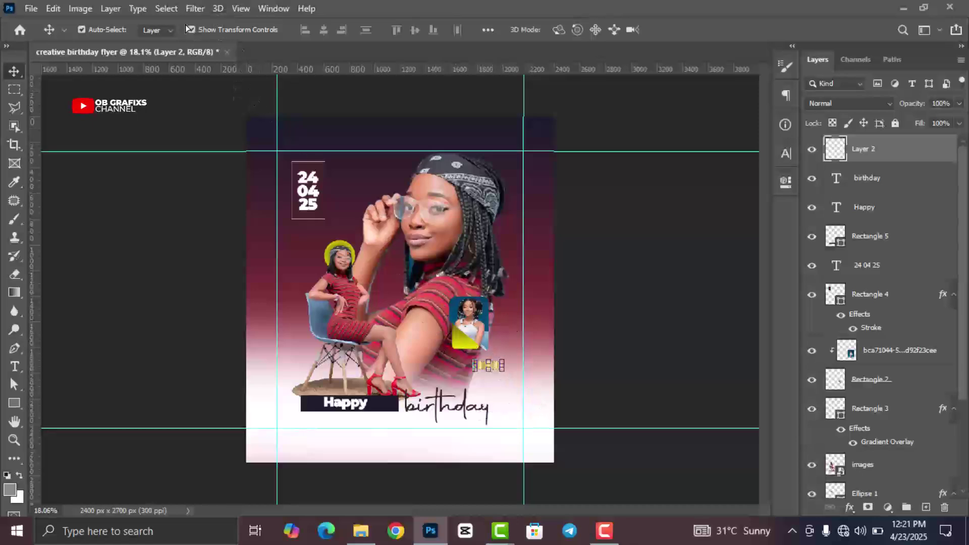
- Apply a Gaussian Blur with a 9.0 pixel radius to the small gold strip
left_click(194, 9)
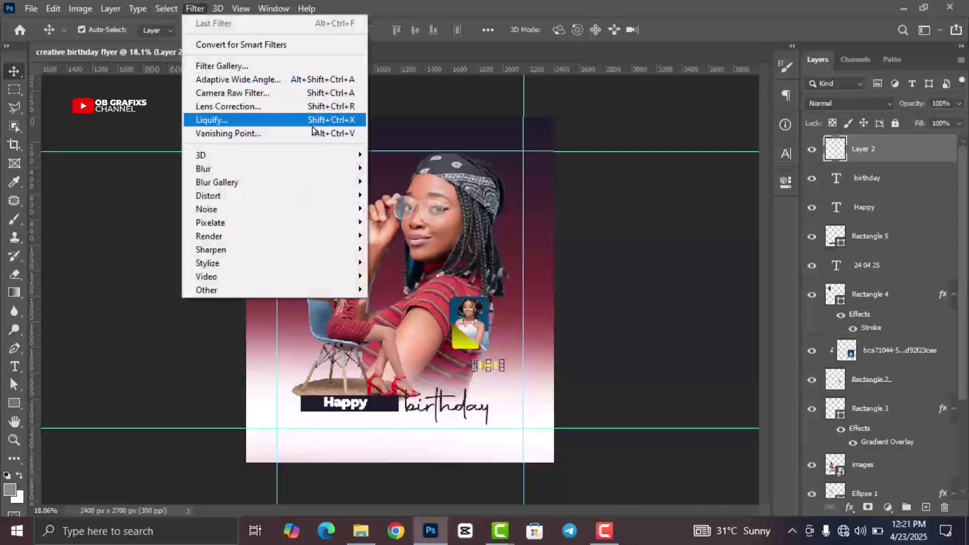
mouse_move(328, 172)
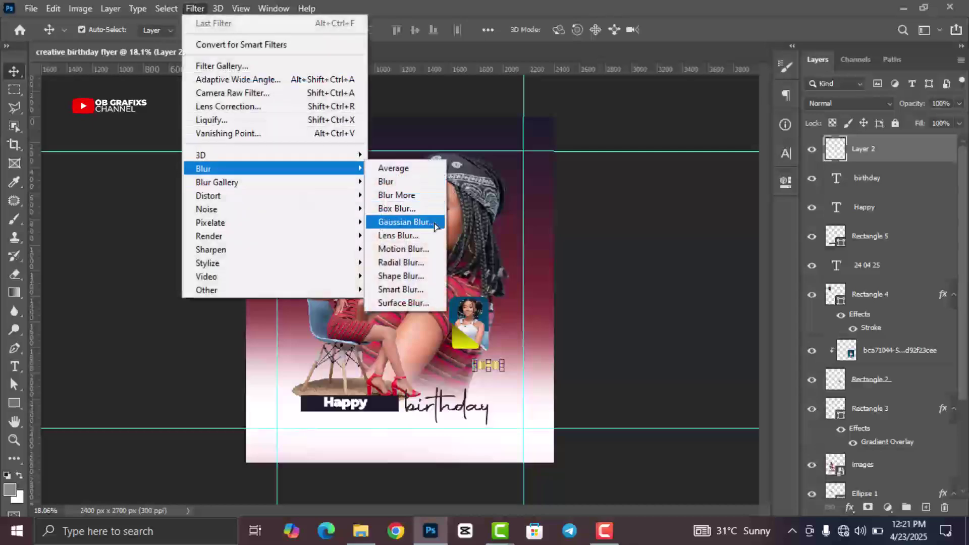
left_click(406, 222)
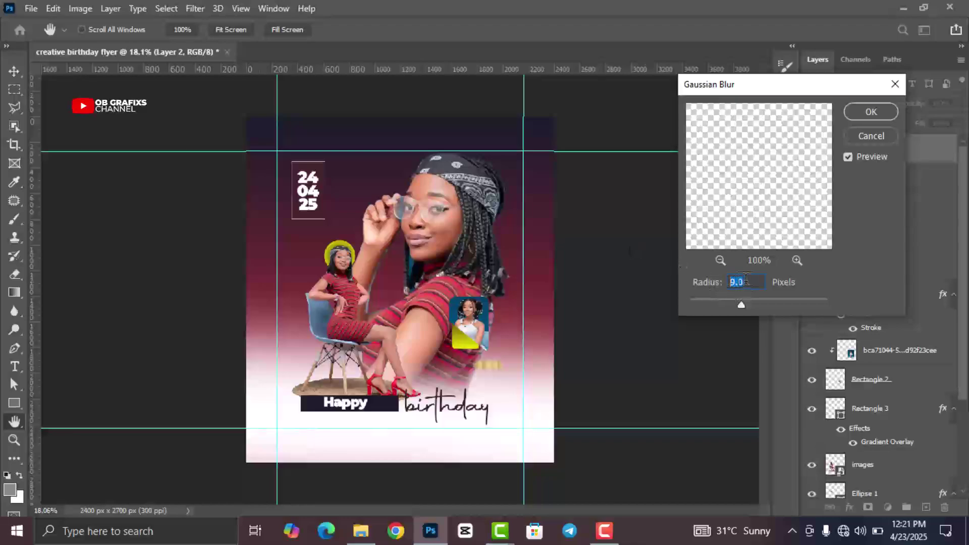
left_click(872, 112)
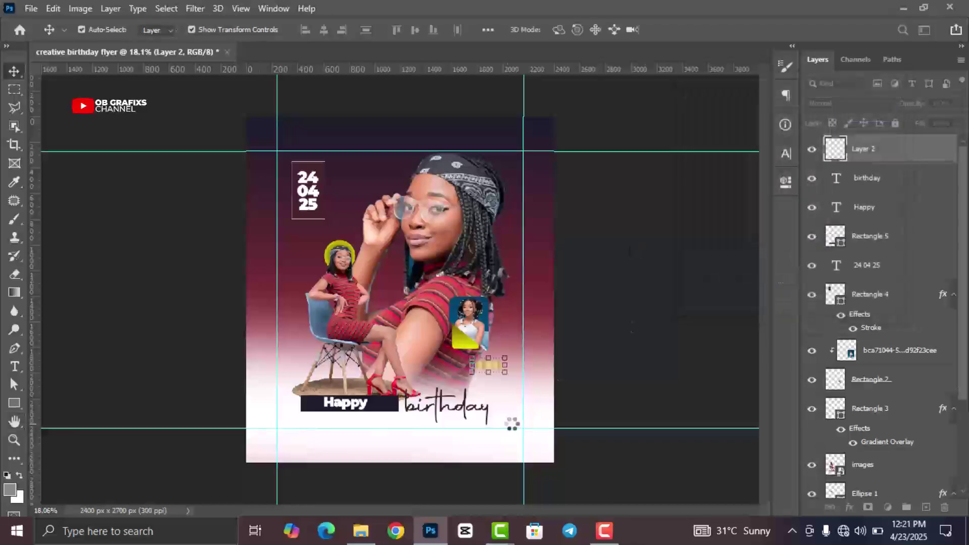
scroll(495, 390, "up", 1)
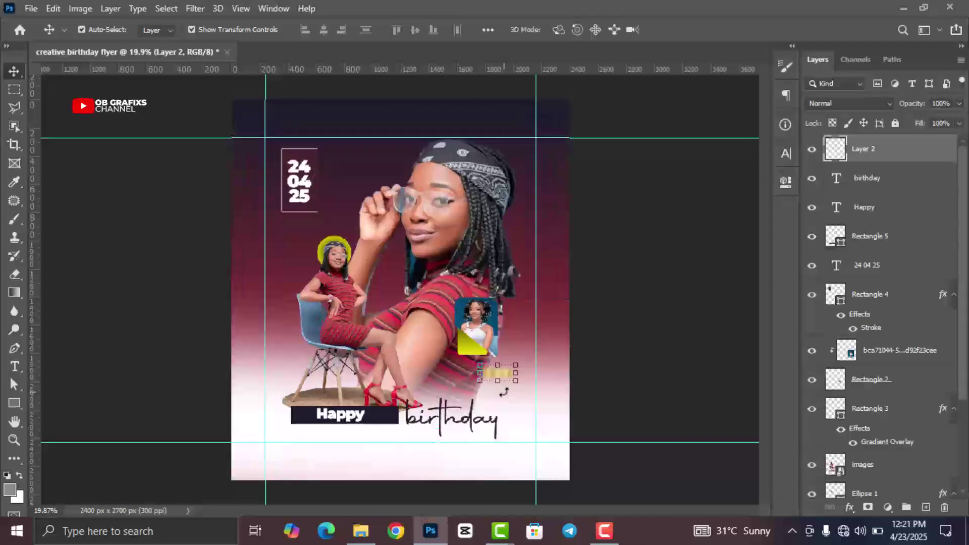
- Duplicate the blurred gold strip, place the copy at the flyer's upper left edge above the date, and rotate it about 10°
key("ctrl+j")
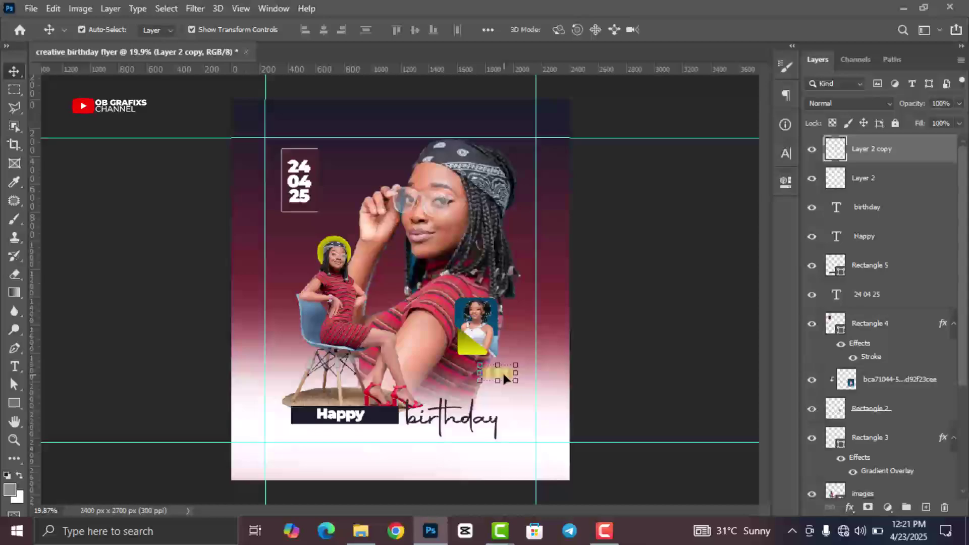
left_click_drag(504, 376, 272, 152)
key("ctrl+t")
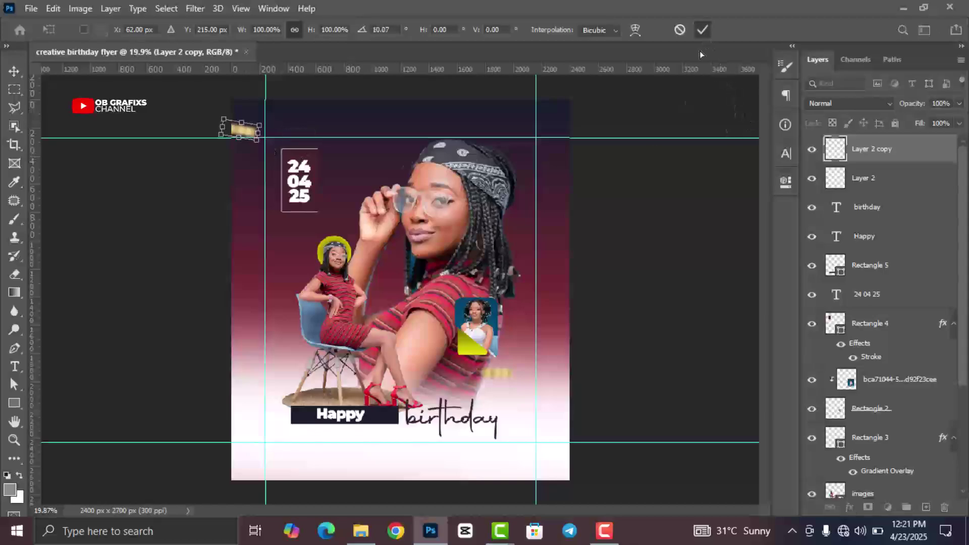
left_click(703, 29)
left_click(671, 337)
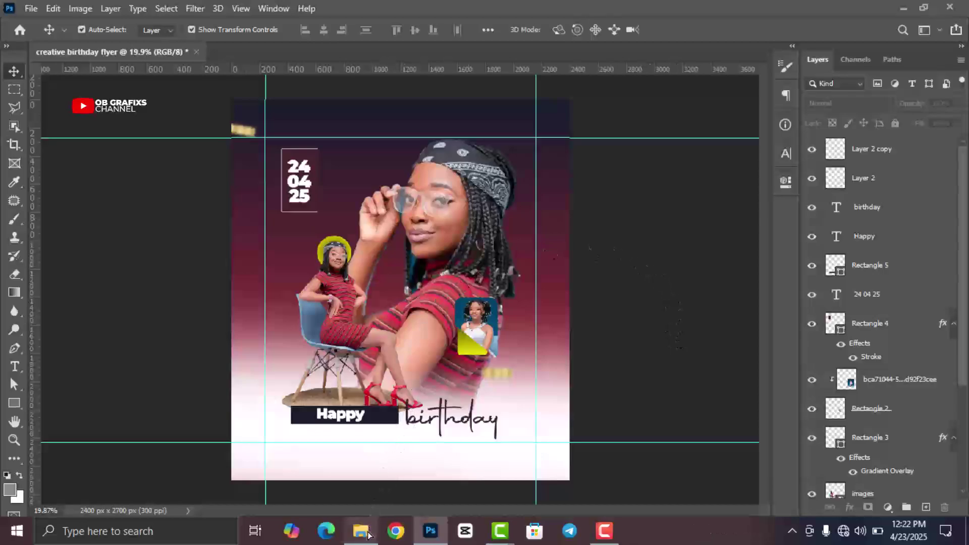
- Place the wavy line image from New folder (2) into the flyer and move it about 98 px right and 707 px down
mouse_move(361, 531)
left_click(349, 440)
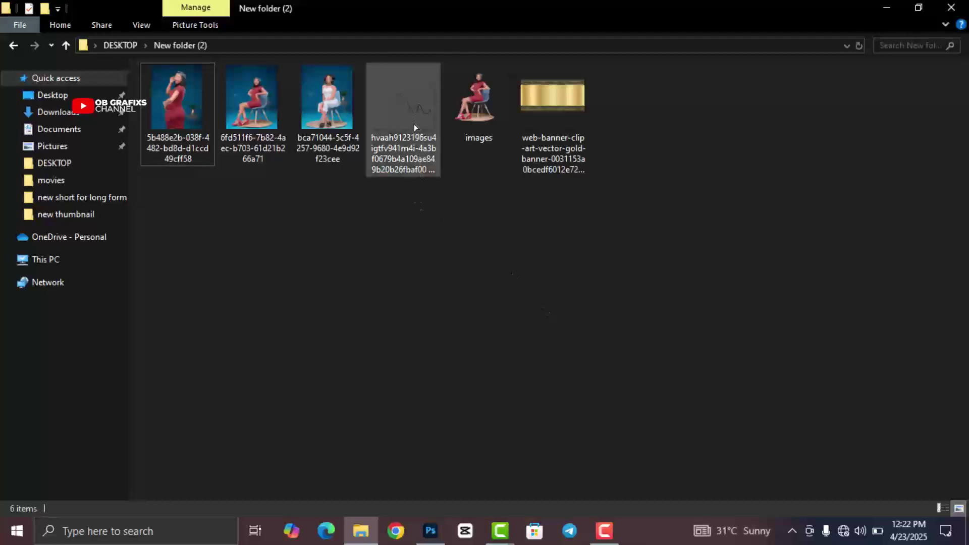
left_click_drag(406, 107, 432, 444)
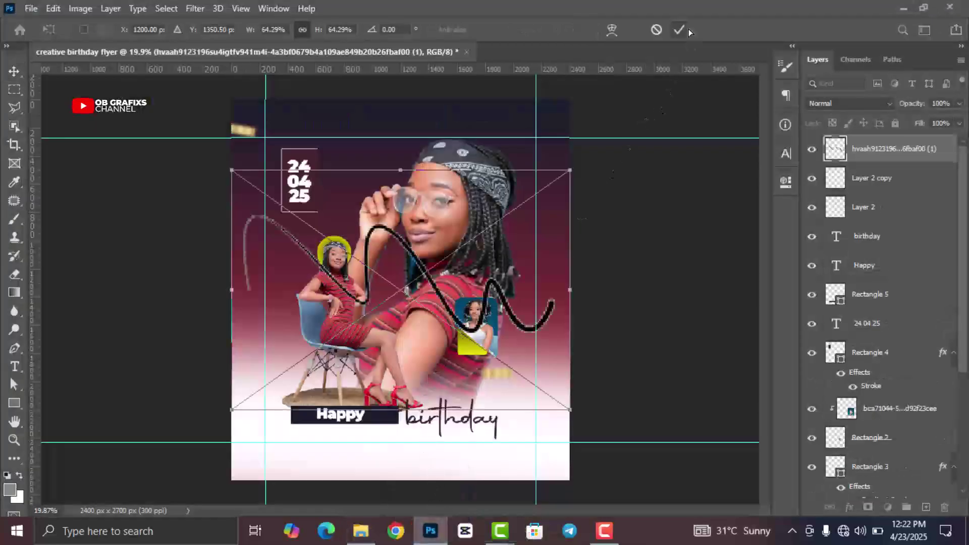
scroll(467, 269, "down", 2)
left_click_drag(450, 321, 469, 368)
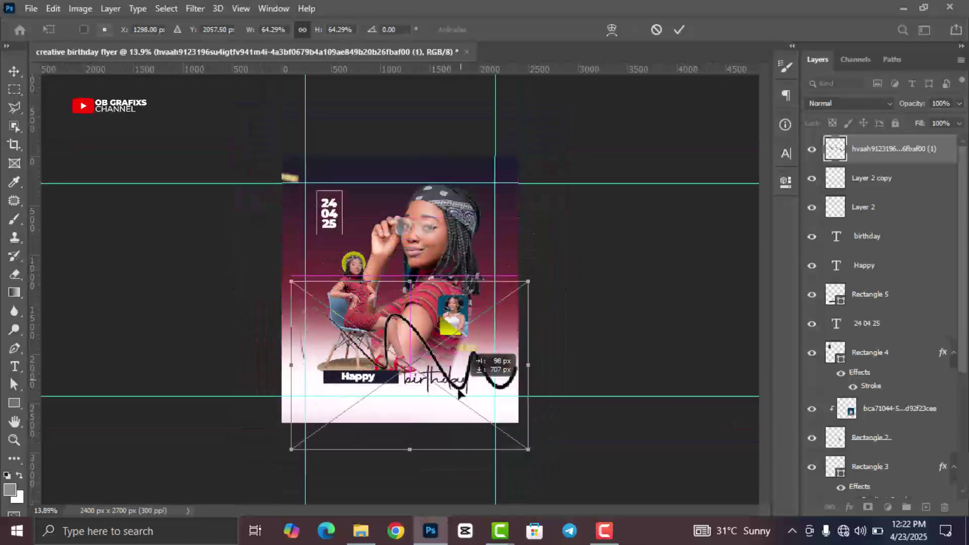
left_click(679, 29)
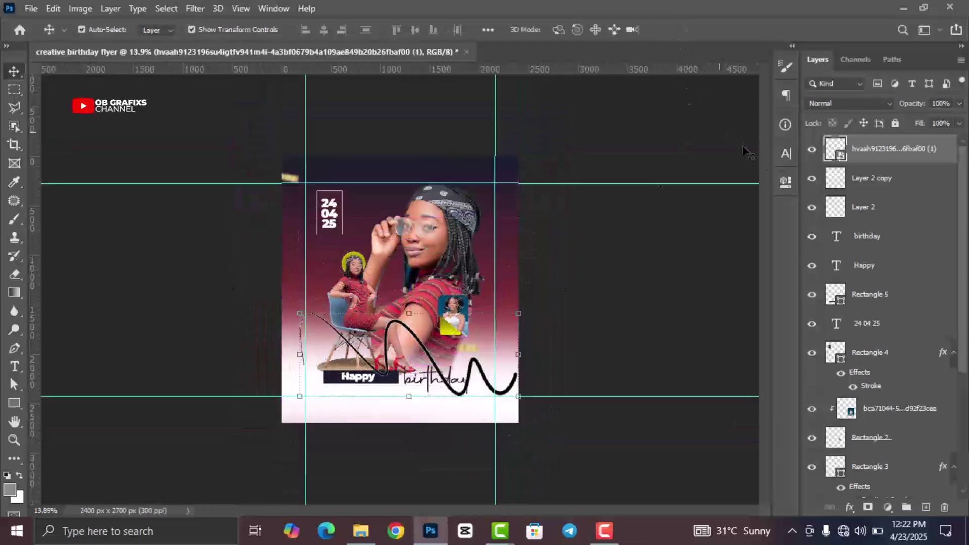
- Rasterize the wavy line layer and give it a Color Overlay in a dark crimson sampled from the flyer's background
right_click(907, 153)
left_click(769, 267)
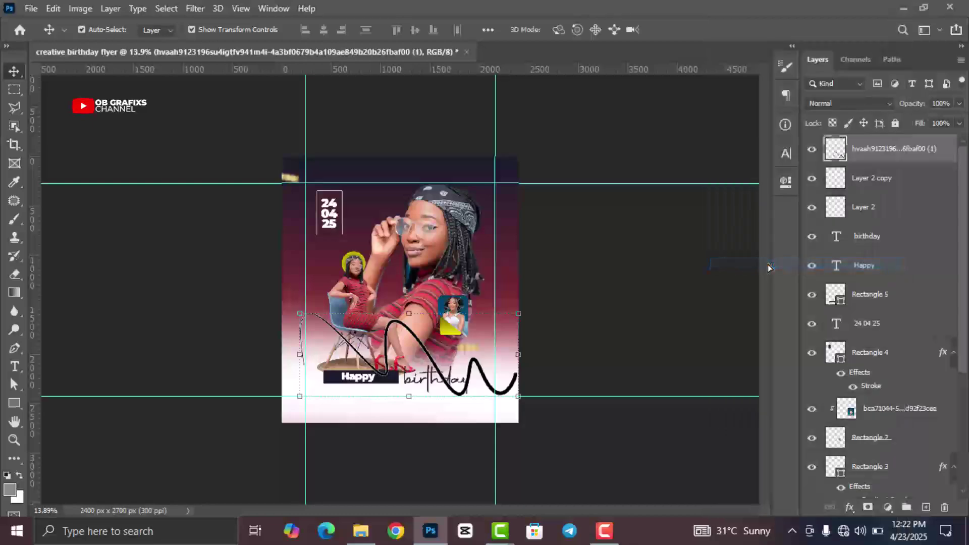
left_click(851, 507)
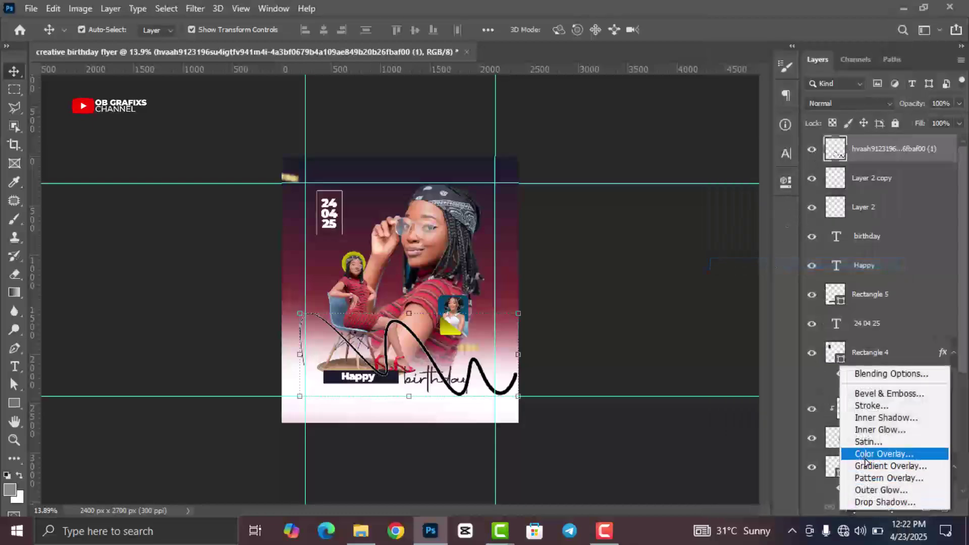
left_click(867, 456)
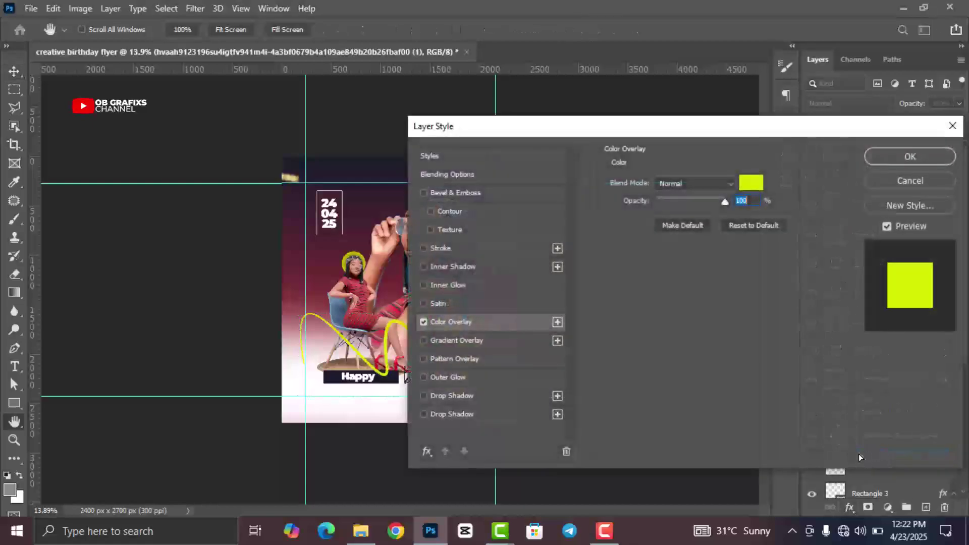
left_click_drag(668, 134, 813, 194)
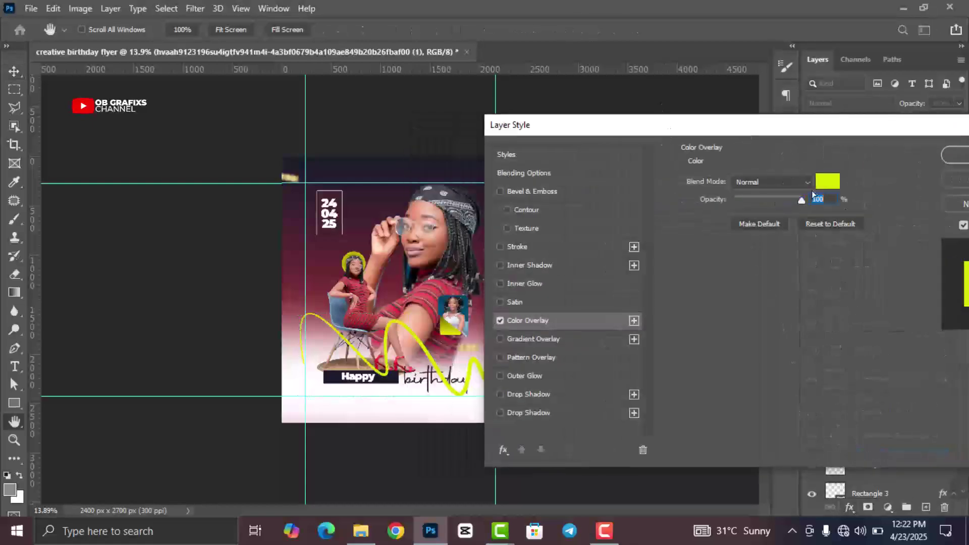
left_click(827, 183)
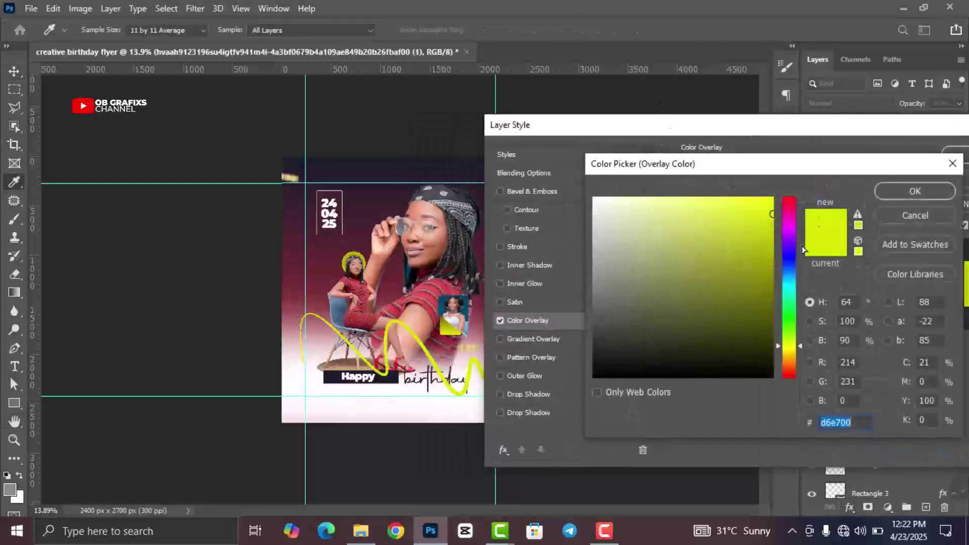
left_click(341, 247)
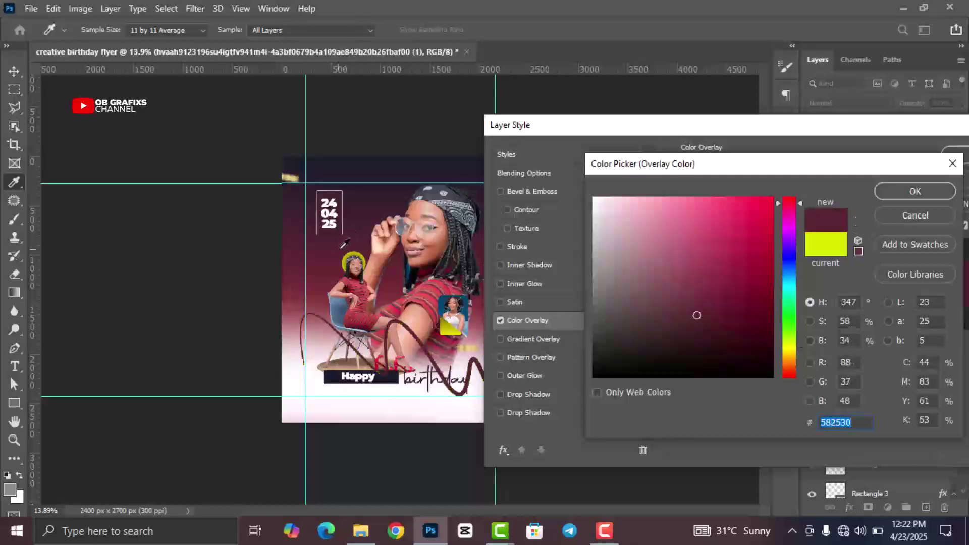
left_click(922, 191)
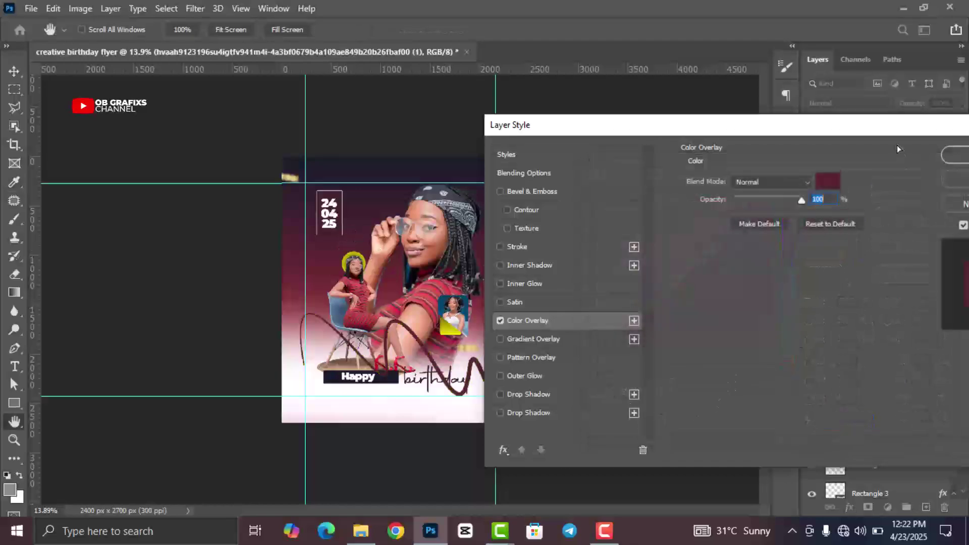
left_click_drag(888, 127, 568, 151)
left_click(708, 182)
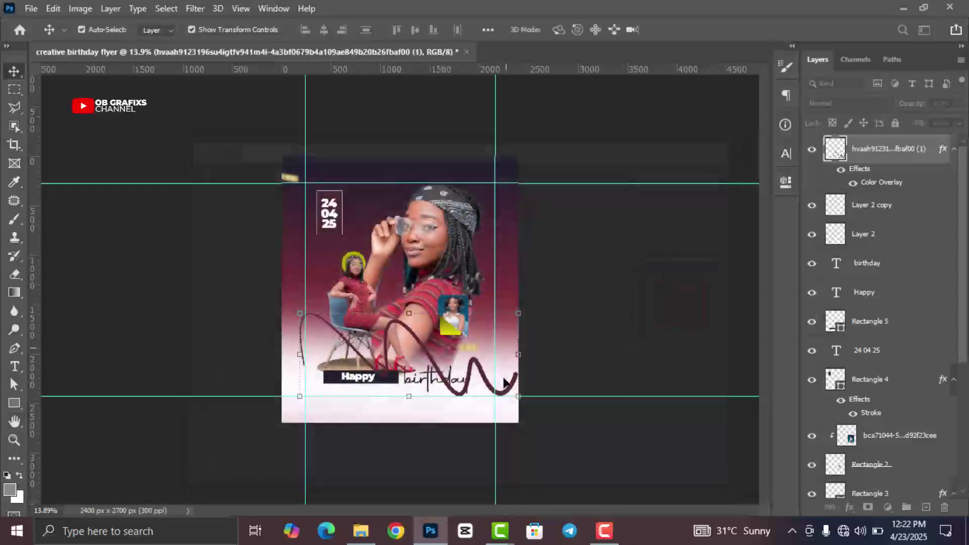
- Move the wavy line down and left so it runs across the flyer's bottom edge and partly off the canvas
left_click(475, 367)
scroll(478, 376, "up", 2)
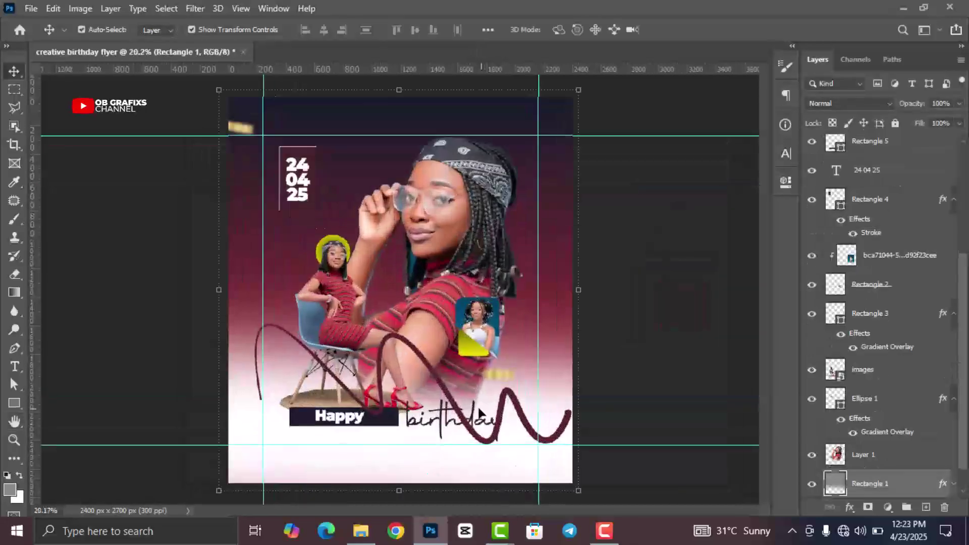
left_click(420, 357)
mouse_move(420, 357)
left_mouse_down()
mouse_move(417, 443)
mouse_move(365, 418)
mouse_move(377, 410)
mouse_move(386, 426)
mouse_move(369, 423)
left_mouse_up()
key("ctrl+minus")
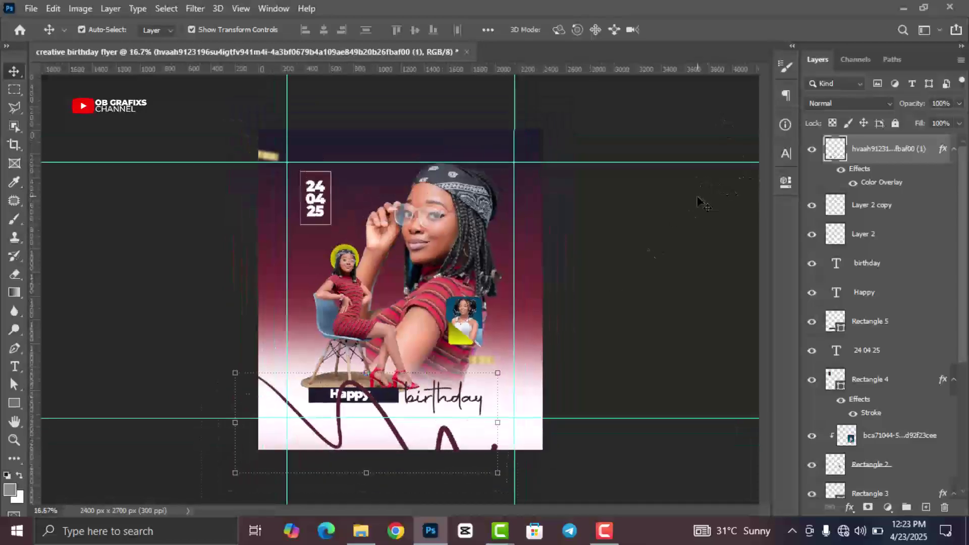
- Reorder the wavy line layer to just below the date frame's Rectangle 4 layer and set its opacity to 70%
left_click(955, 152)
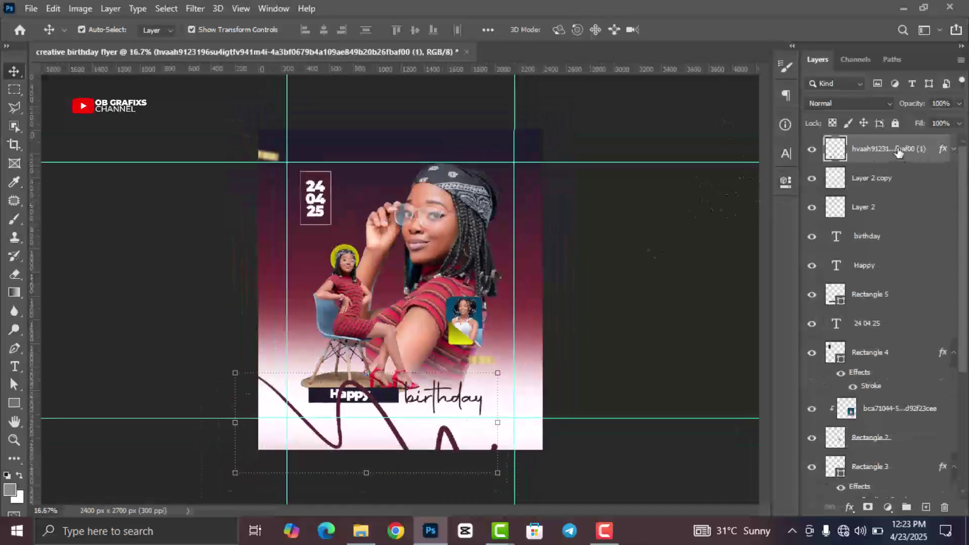
mouse_move(898, 152)
left_mouse_down()
mouse_move(904, 374)
mouse_move(902, 360)
left_mouse_up()
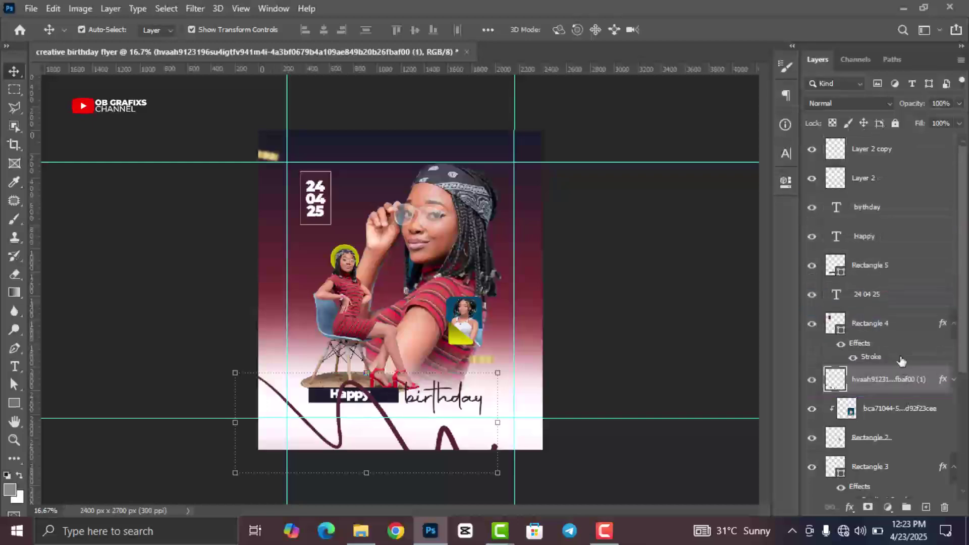
scroll(902, 360, "down", 4)
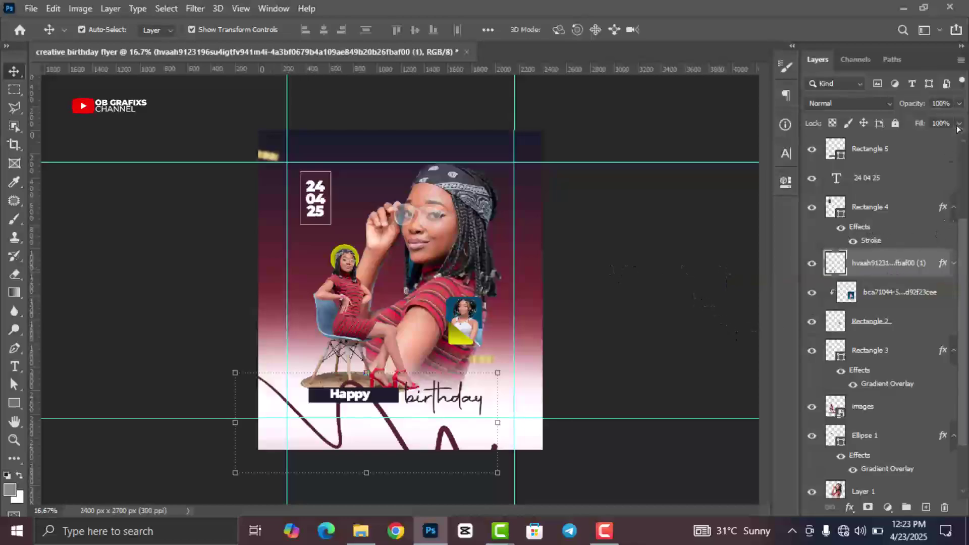
left_click(942, 103)
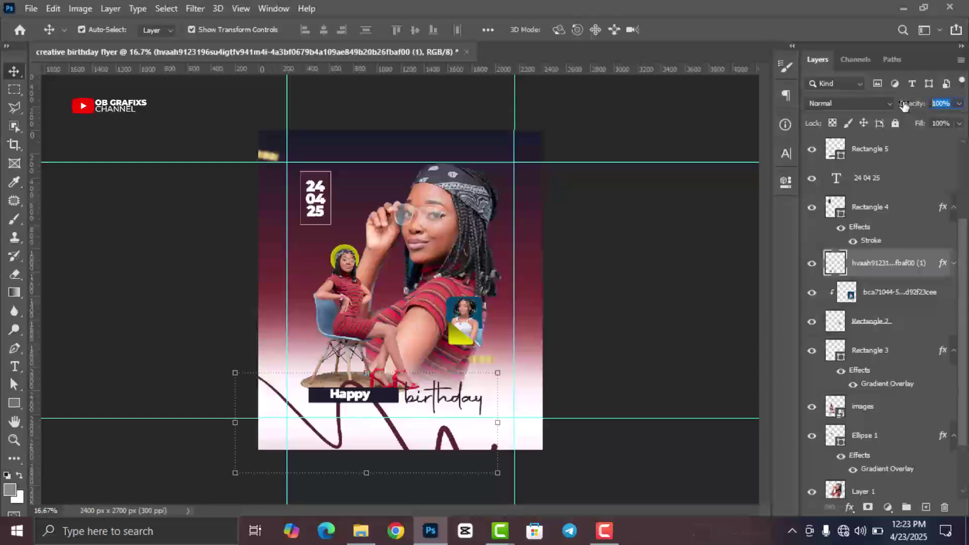
type("70")
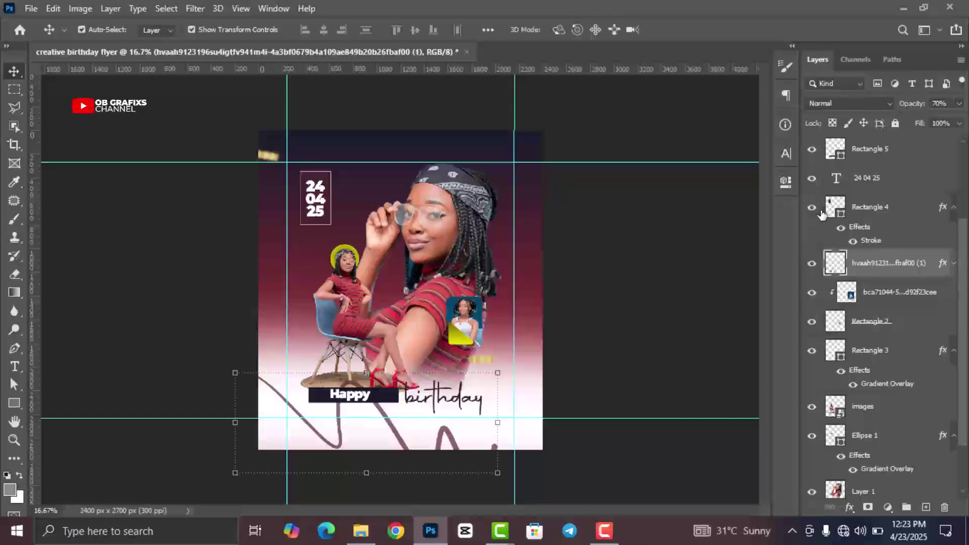
left_click(707, 268)
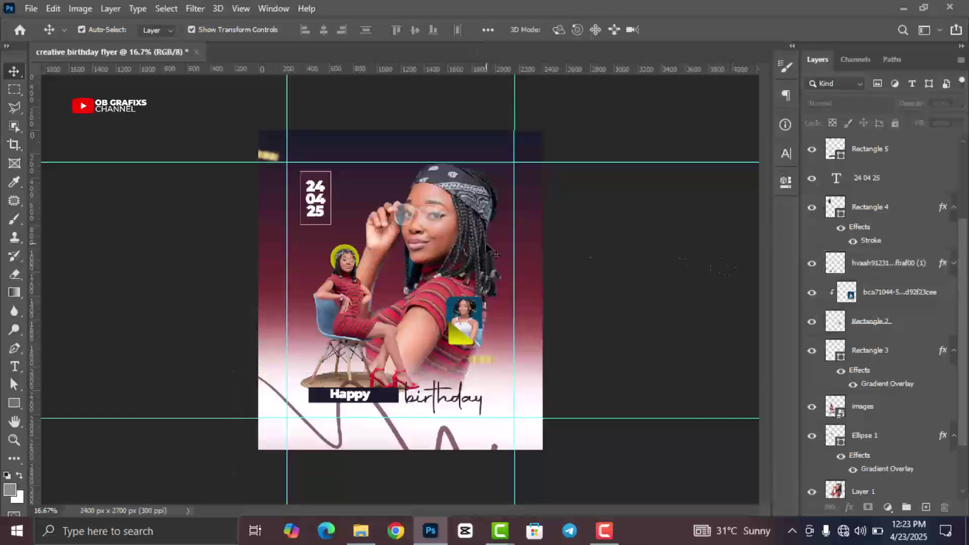
- Draw a tall grey rectangle about 60 px wide and 2733 px high along the left vertical guide, spanning the flyer's full height
scroll(497, 253, "up", 1)
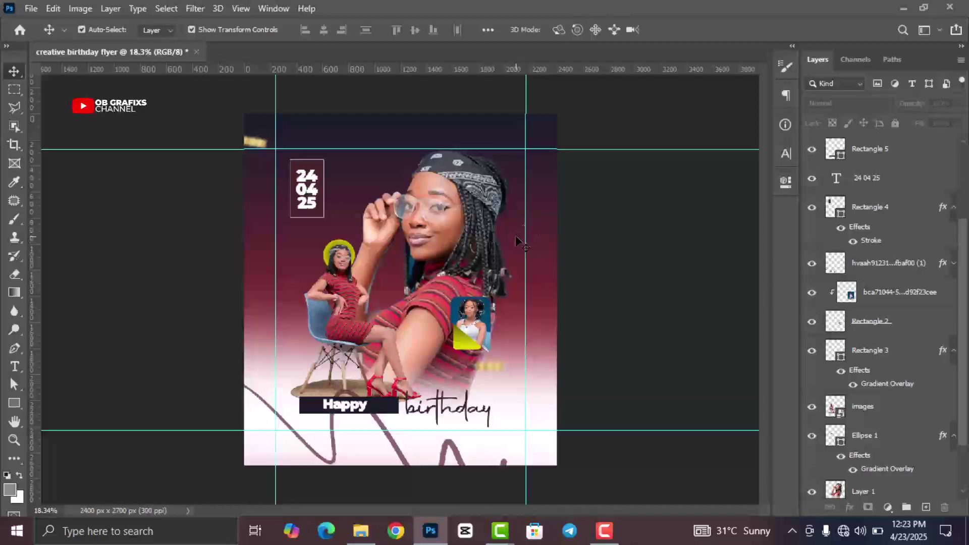
left_click(14, 403)
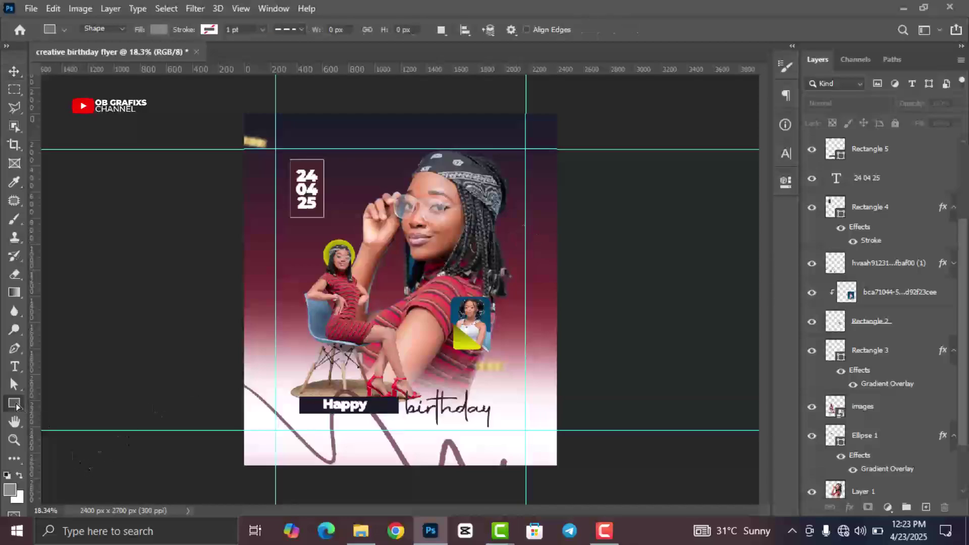
right_click(14, 404)
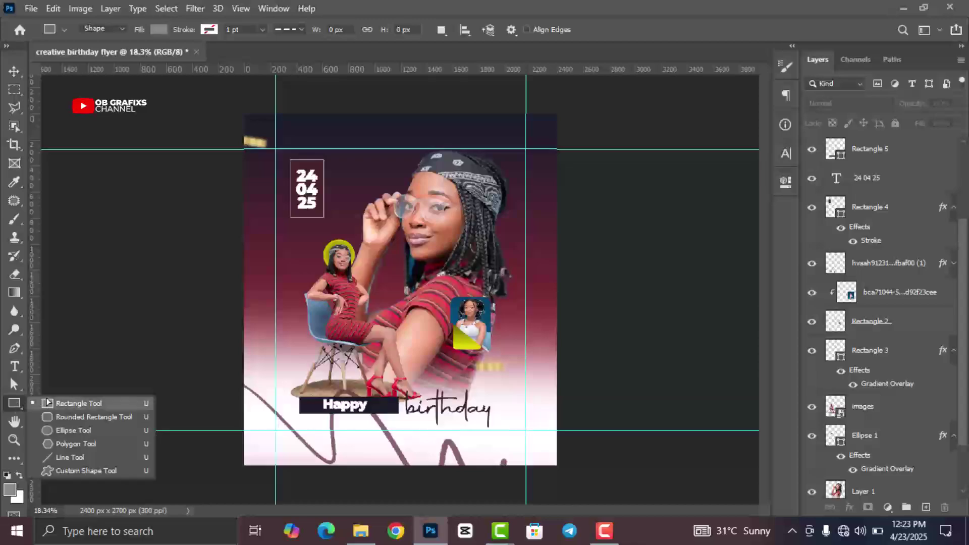
left_click(79, 404)
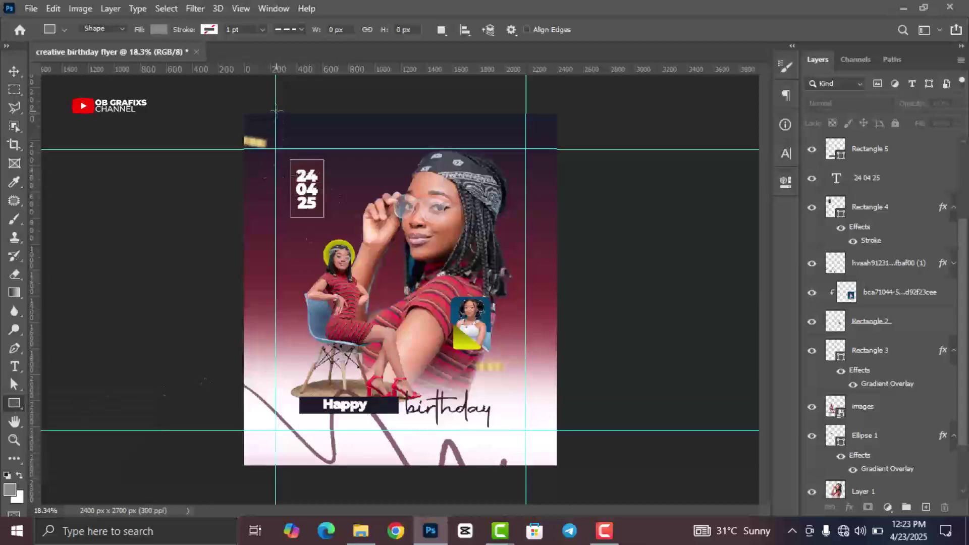
left_click_drag(276, 110, 284, 467)
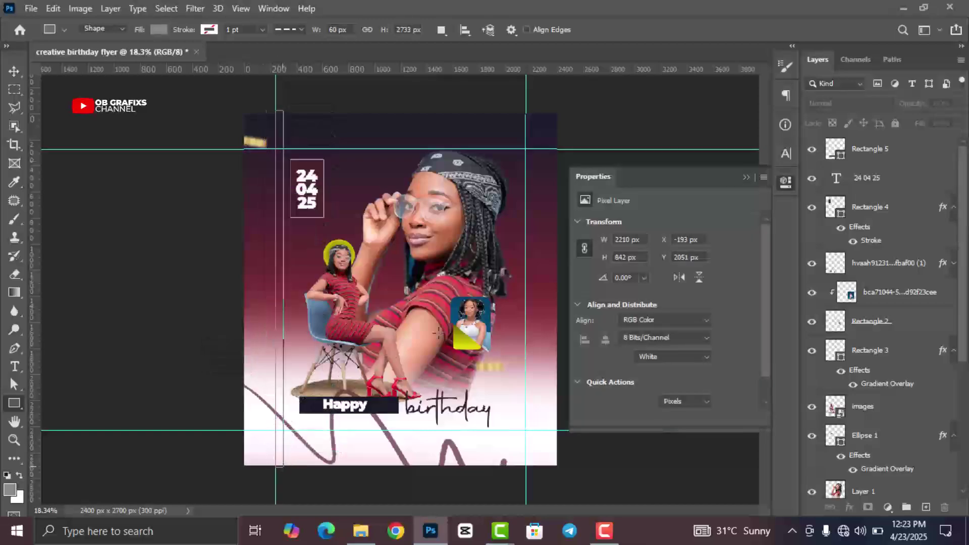
left_click(786, 181)
left_click(14, 71)
- Narrow the tall grey rectangle to about 26% of its width, keeping it along the left vertical guide
scroll(263, 327, "up", 3)
scroll(294, 301, "up", 5)
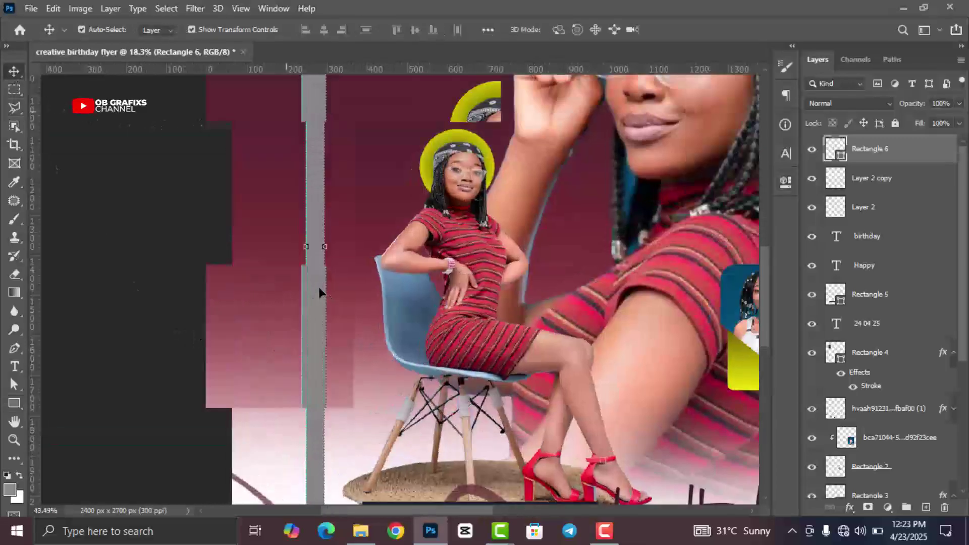
left_click_drag(332, 217, 308, 218)
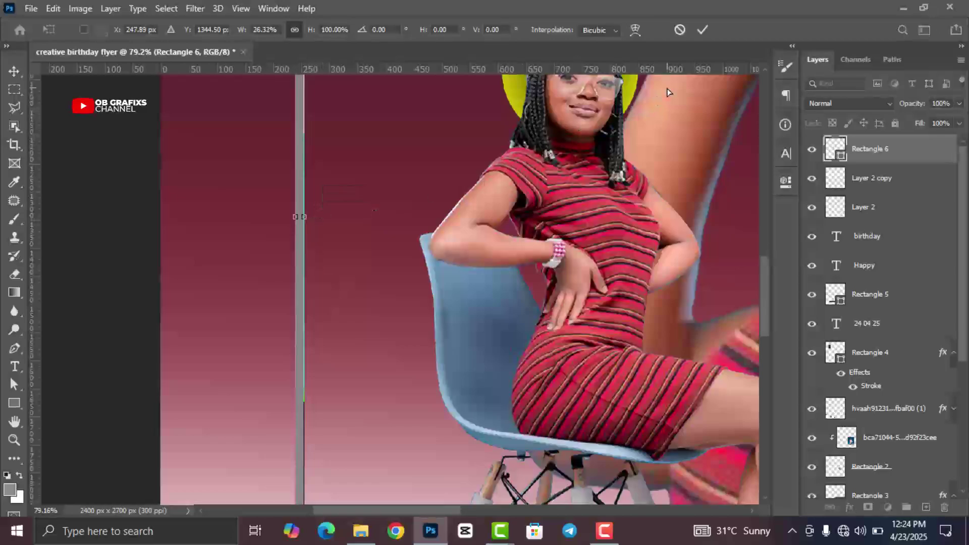
left_click(702, 29)
scroll(500, 171, "down", 5)
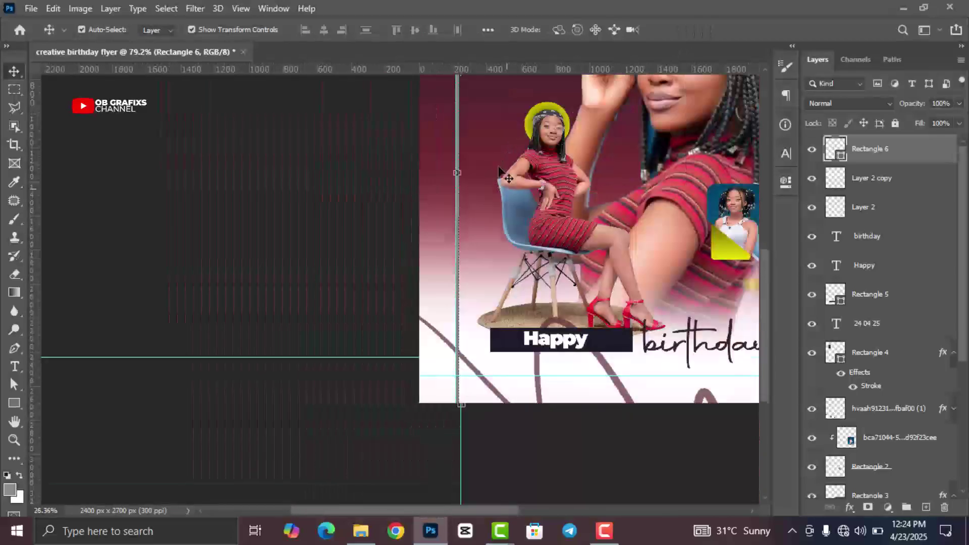
- Change the thin vertical rectangle's fill color to white, ffffff
scroll(500, 170, "down", 2)
double_click(836, 149)
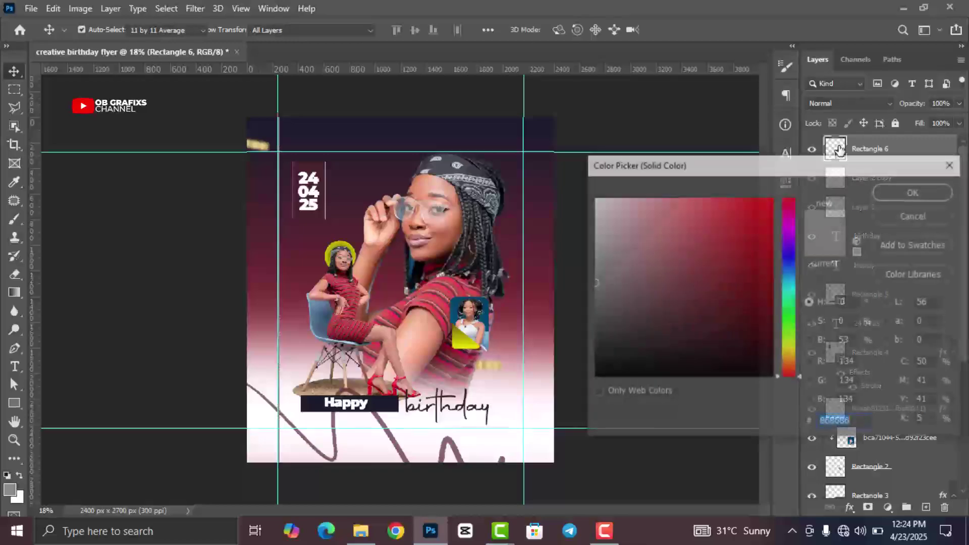
left_click_drag(599, 229, 594, 198)
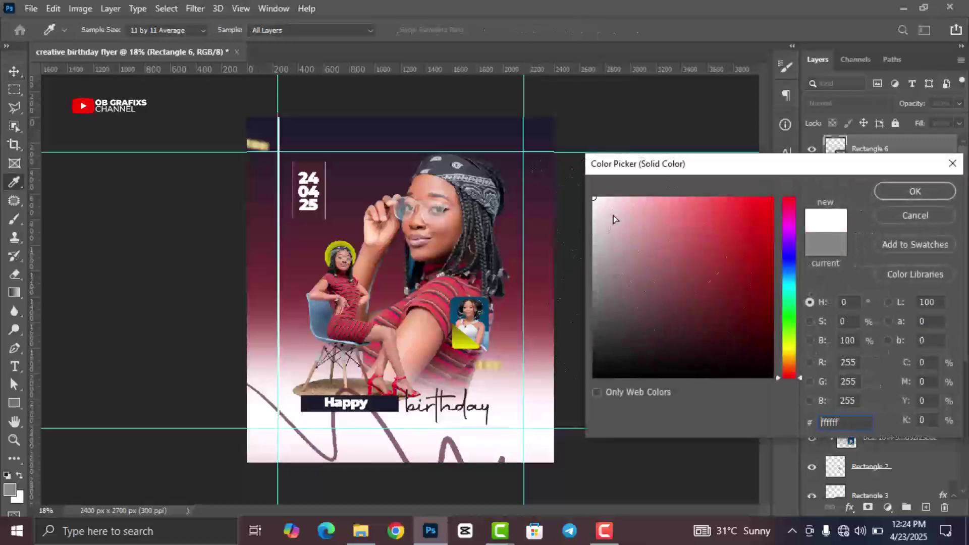
left_click(915, 193)
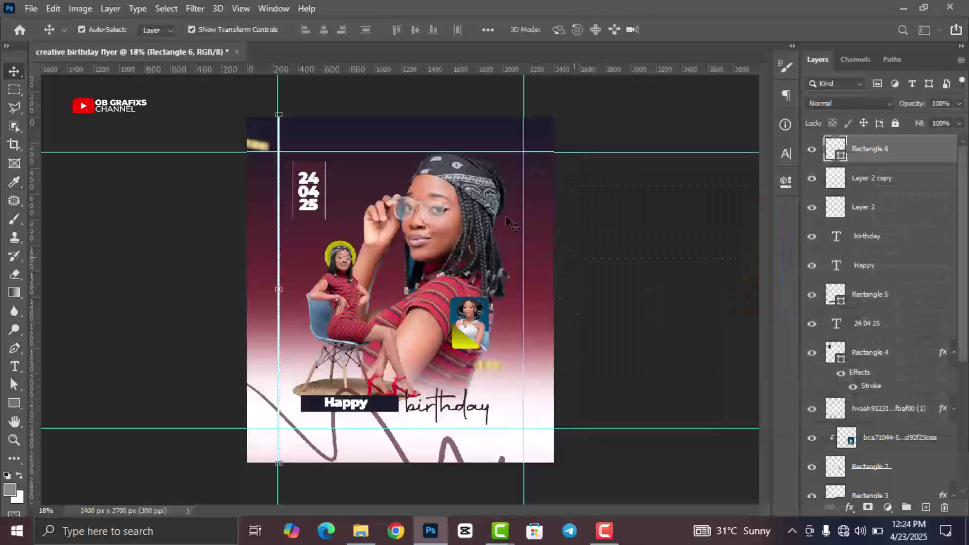
- Duplicate the white vertical line and move the copy across to the right vertical guide
left_click(267, 247, "alt")
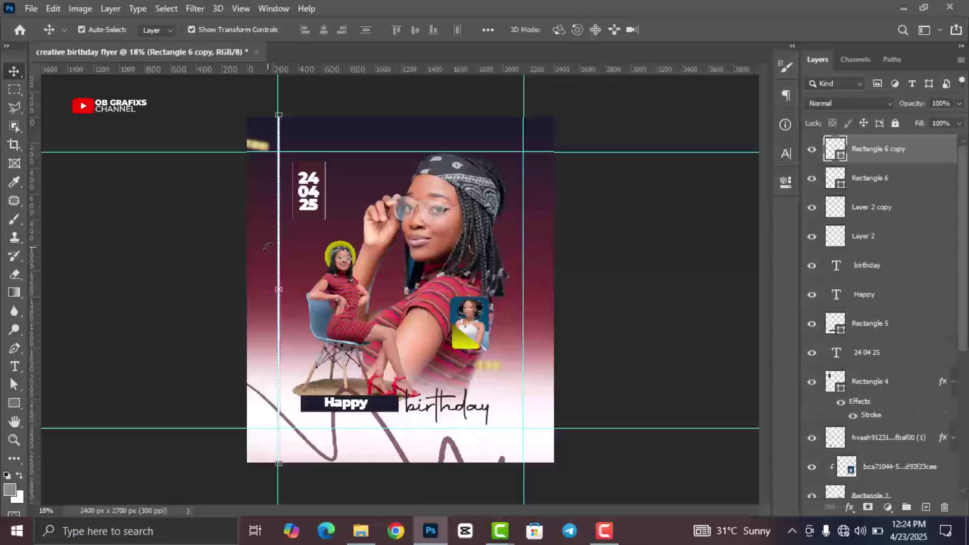
key("shift+Right")
key("shift+Right")
key("shift+Right")
key("shift+Right")
key("shift+Right")
key("shift+Right")
key("shift+Right")
key("shift+Right")
key("shift+Right")
key("shift+Right")
key("shift+Right")
key("shift+Right")
key("shift+Right")
key("shift+Right")
key("shift+Right")
key("shift+Right")
key("shift+Right")
key("shift+Right")
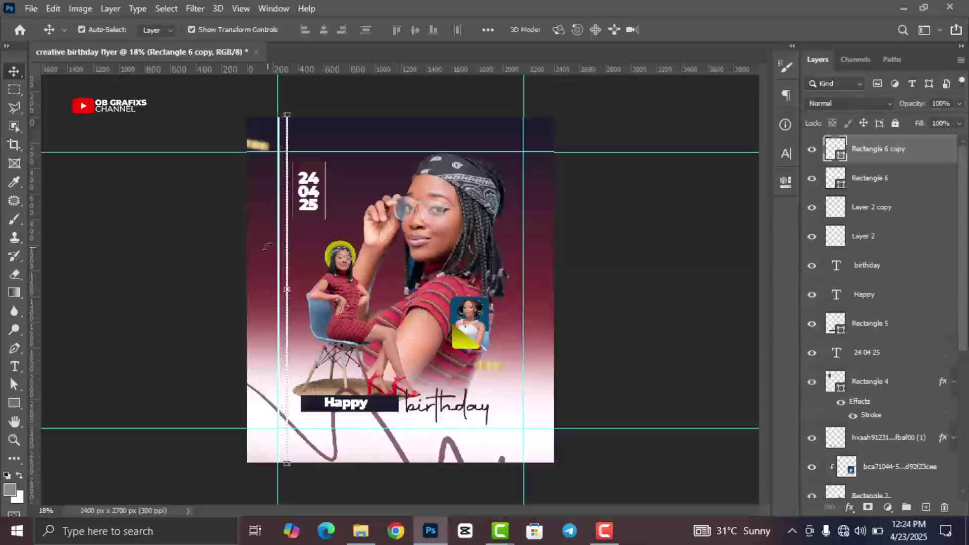
key("shift+Right")
key("shift+Right")
key("shift+Right")
key("shift+Right")
key("shift+Right")
key("shift+Right")
key("shift+Right")
key("shift+Right")
key("shift+Right")
key("shift+Right")
key("shift+Right")
key("shift+Right")
key("shift+Right")
key("shift+Right")
key("shift+Right")
key("shift+Right")
key("shift+Right")
key("shift+Right")
key("shift+Right")
key("shift+Right")
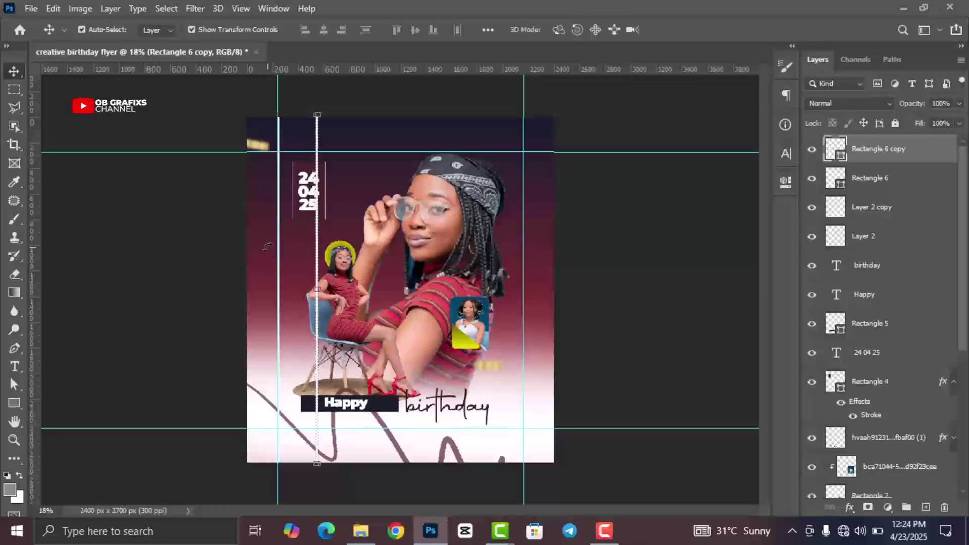
key("shift+Right")
key("shift+Right")
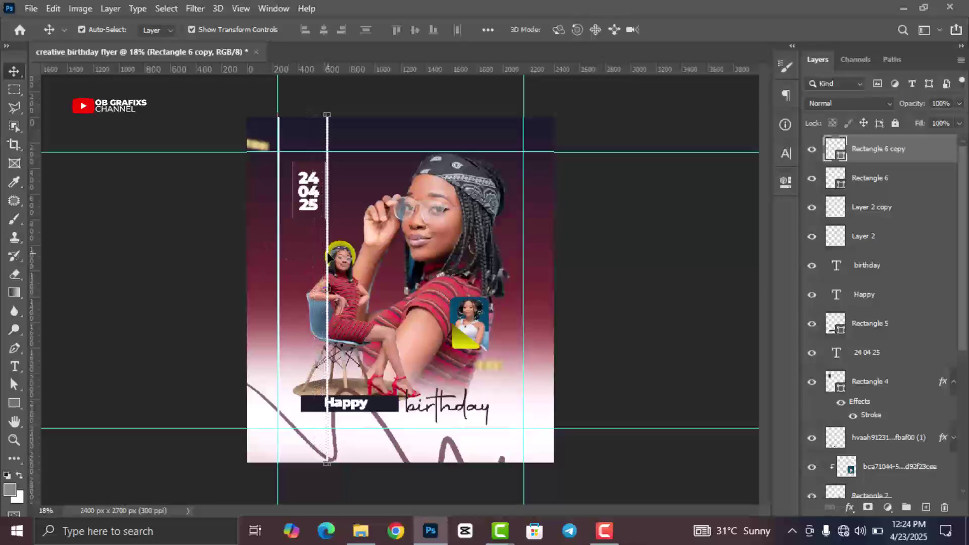
left_click_drag(329, 255, 526, 256)
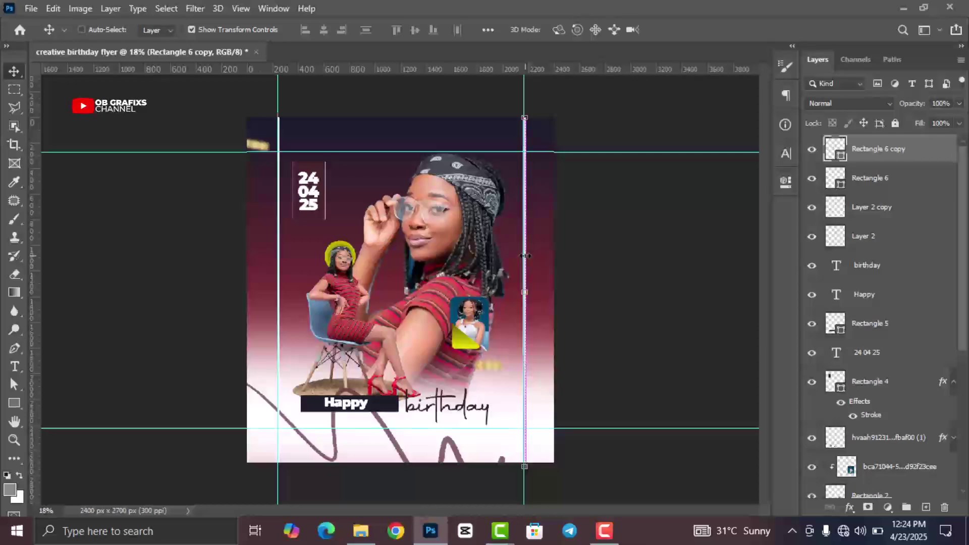
- Duplicate the right vertical line, move the copy to the flyer's center and rotate it 90° clockwise
key("ctrl+j")
left_click_drag(525, 256, 404, 269)
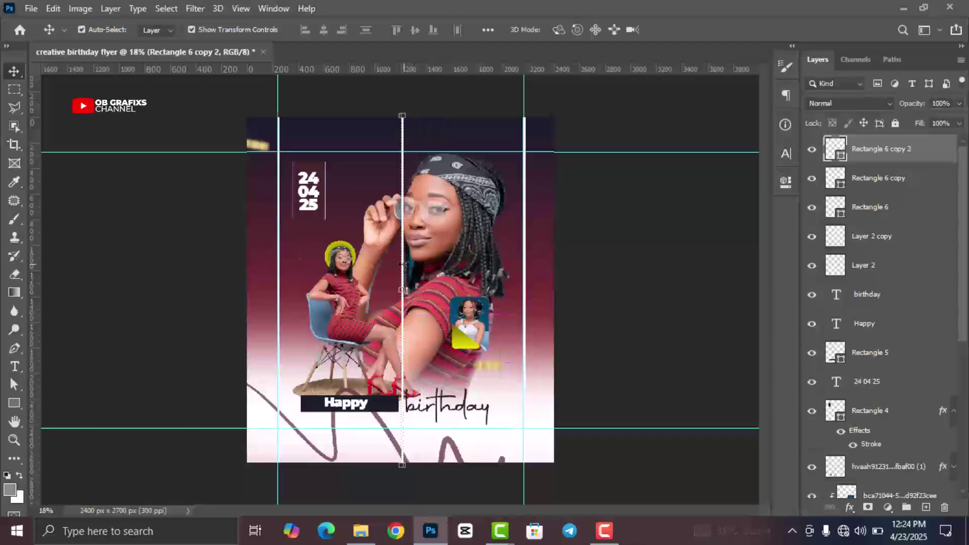
key("ctrl+t")
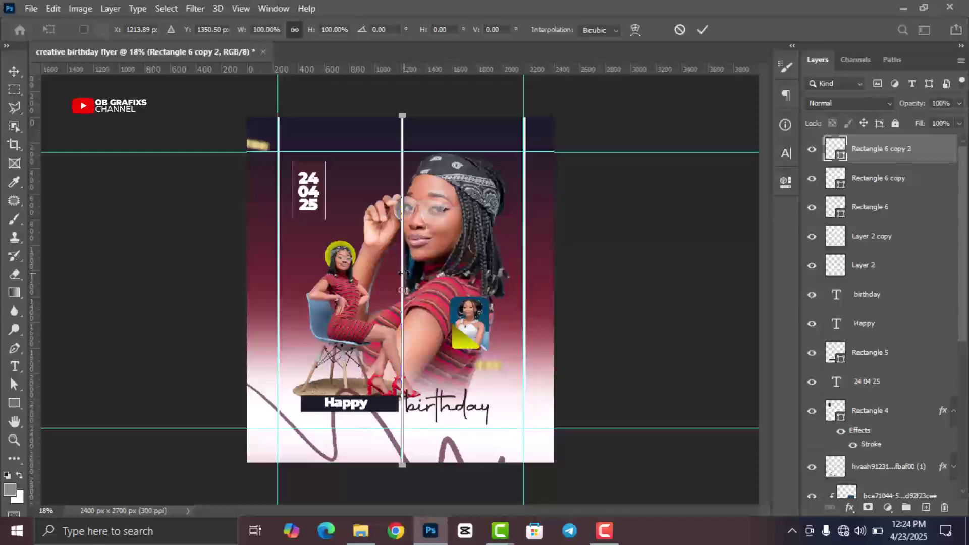
right_click(404, 273)
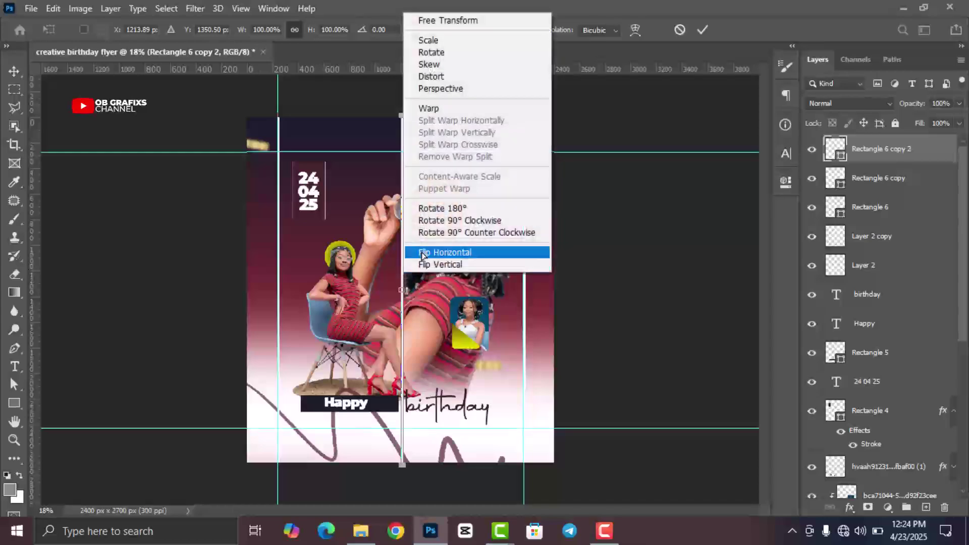
left_click(446, 222)
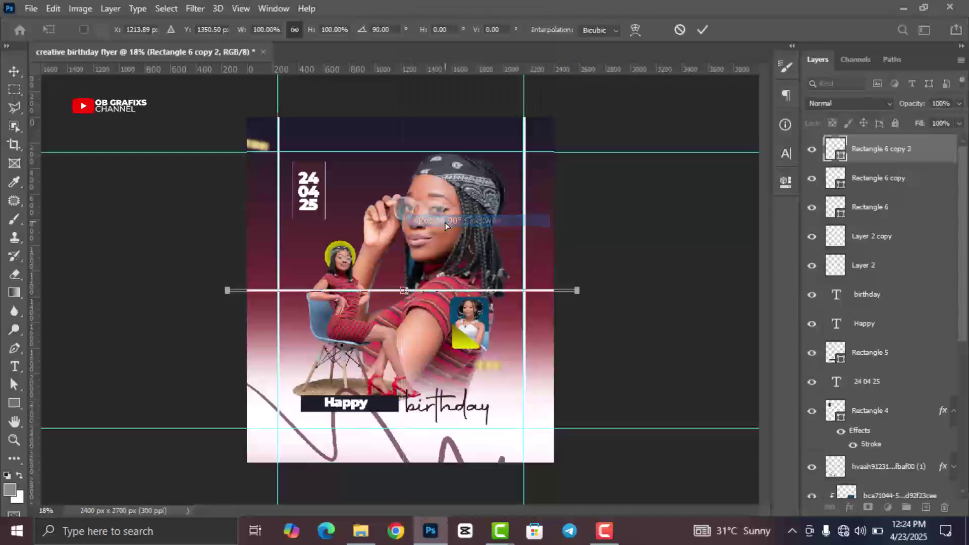
left_click(702, 29)
- Move the horizontal white line up to the upper horizontal guide and nudge it slightly left
key("shift+Up")
key("shift+Up")
key("shift+Up")
key("shift+Up")
key("shift+Up")
key("shift+Up")
key("shift+Up")
key("shift+Up")
key("shift+Up")
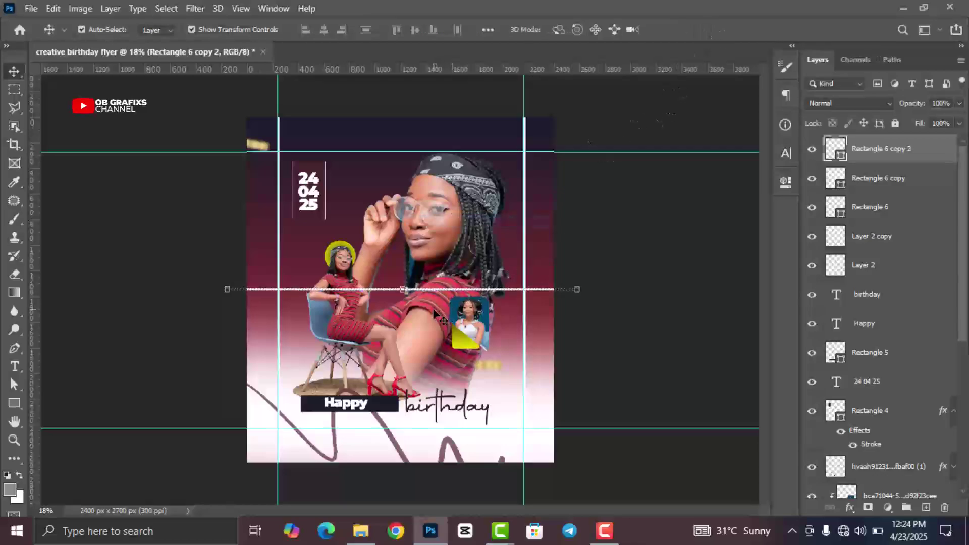
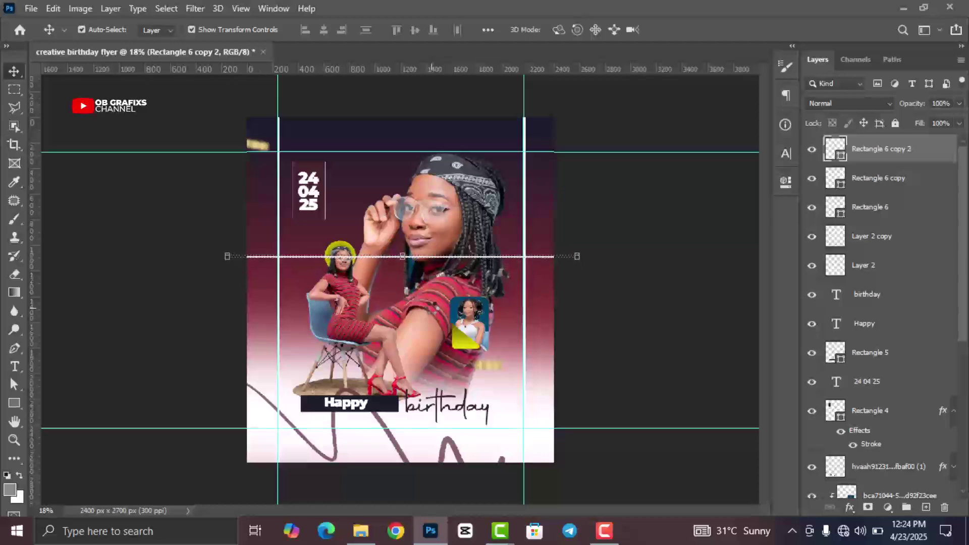
key("shift+Up")
key("shift+Up")
key("shift+Up")
key("shift+Up")
key("shift+Up")
key("shift+Up")
key("shift+Up")
key("shift+Up")
key("shift+Up")
key("shift+Up")
key("shift+Up")
key("shift+Up")
key("shift+Up")
key("shift+Up")
key("shift+Up")
key("shift+Up")
key("shift+Up")
key("shift+Up")
key("shift+Up")
key("shift+Up")
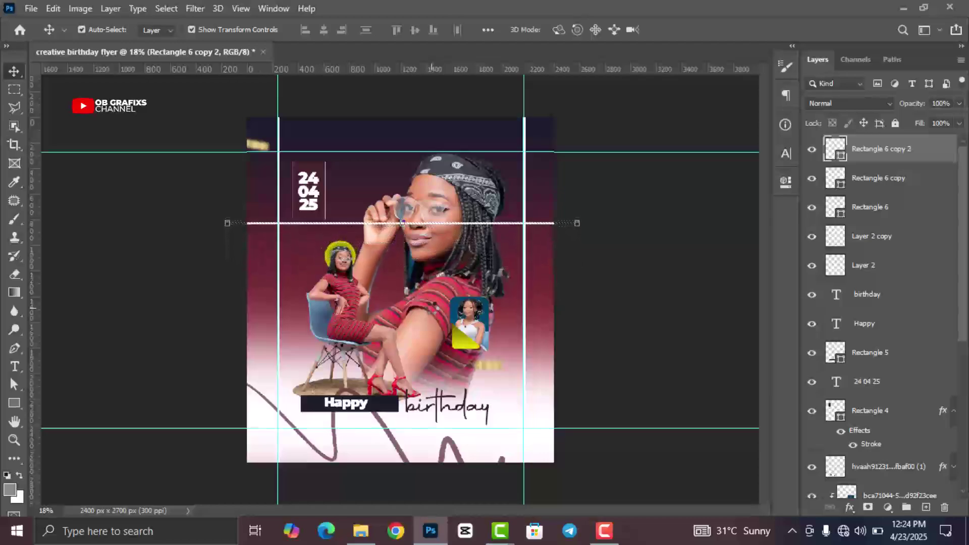
key("shift+Up")
key("shift+Up")
key("shift+Up")
key("shift+Up")
key("shift+Up")
key("shift+Up")
key("shift+Up")
key("shift+Up")
key("shift+Up")
key("shift+Up")
key("shift+Up")
key("shift+Up")
key("shift+Up")
key("shift+Up")
key("shift+Up")
key("shift+Up")
key("shift+Up")
key("shift+Up")
key("shift+Up")
key("shift+Up")
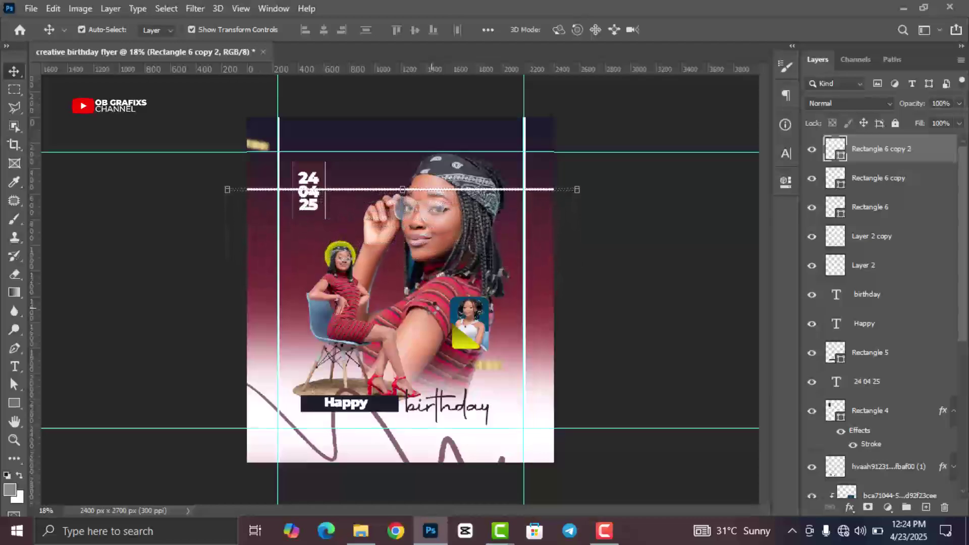
key("shift+Up")
key("shift+Up")
key("shift+Up")
key("shift+Up")
key("shift+Up")
key("shift+Up")
key("shift+Up")
key("shift+Up")
key("shift+Up")
key("shift+Up")
key("shift+Up")
key("shift+Up")
key("shift+Up")
key("shift+Up")
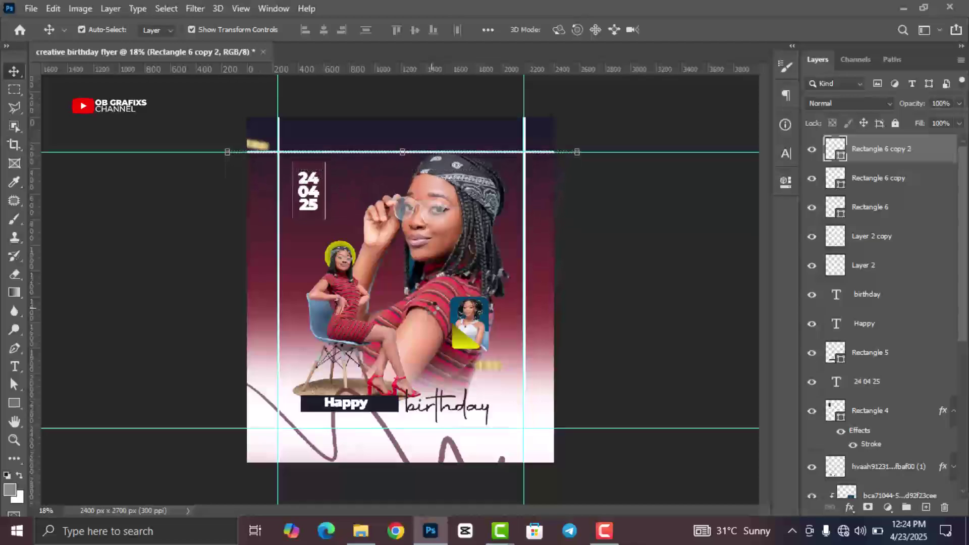
key("shift+Left")
key("shift+Left")
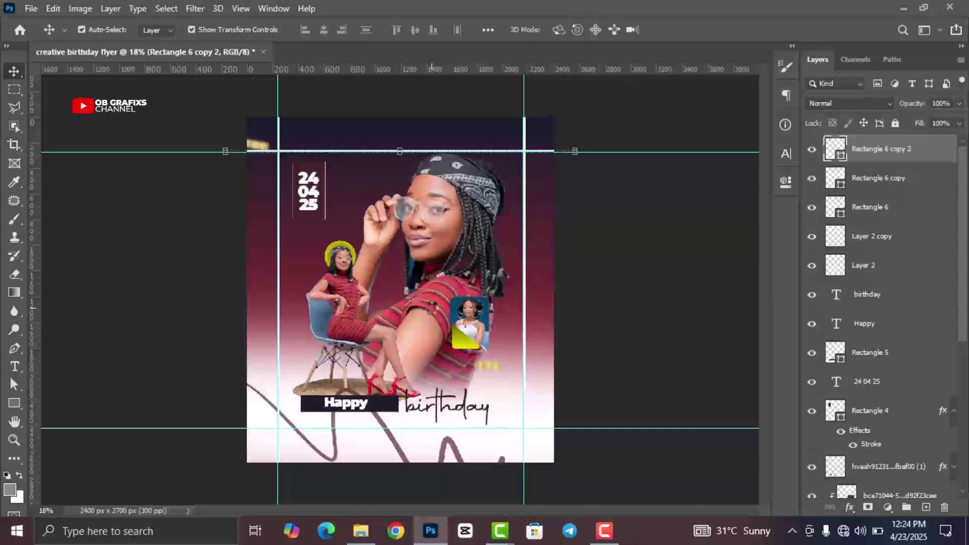
left_click(637, 321)
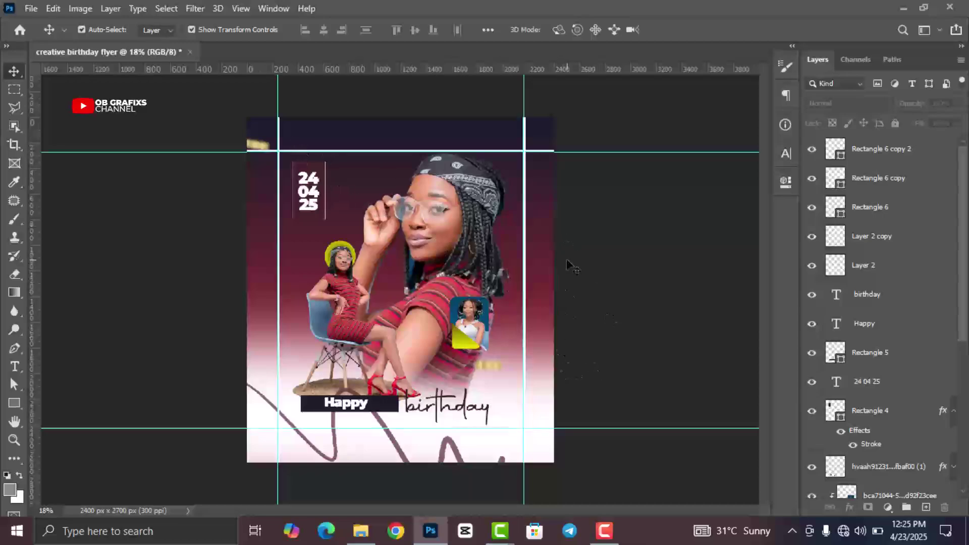
- Rasterize the three white line layers, Rectangle 6 and its two copies, and merge them into one layer
left_click(883, 239)
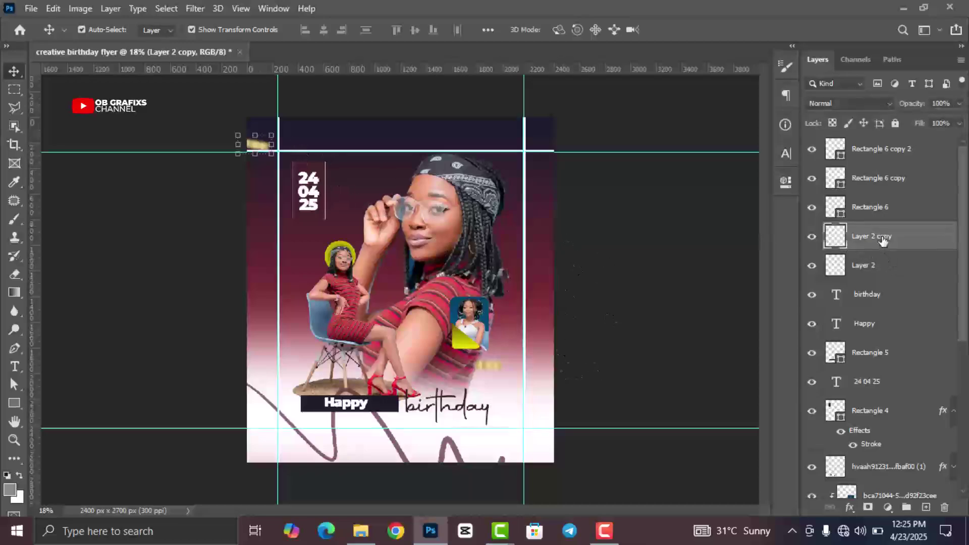
left_click(884, 209)
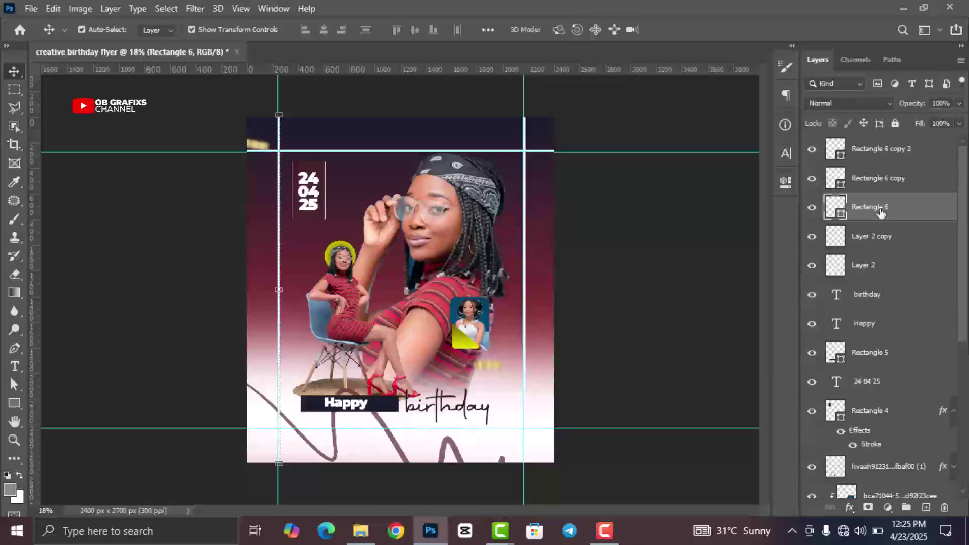
left_click(897, 153, "shift")
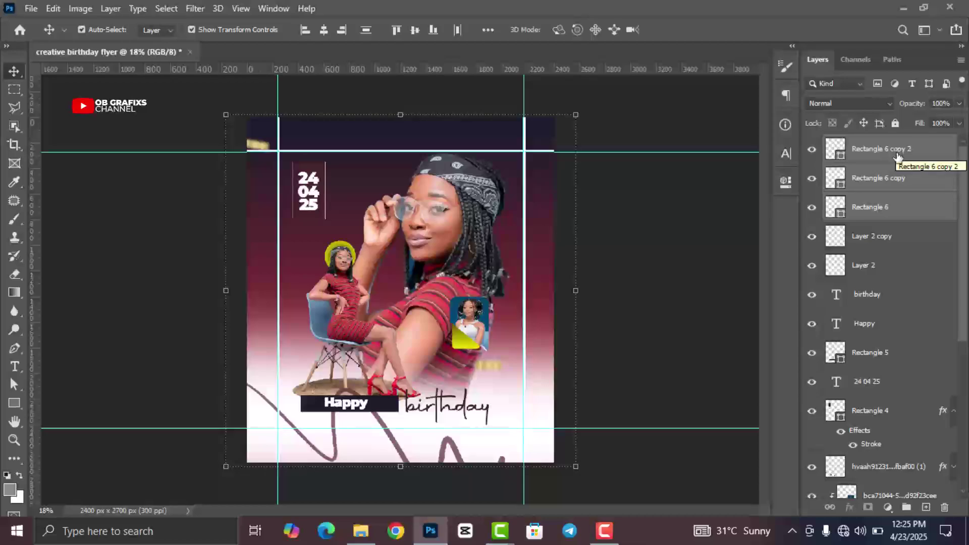
right_click(885, 178)
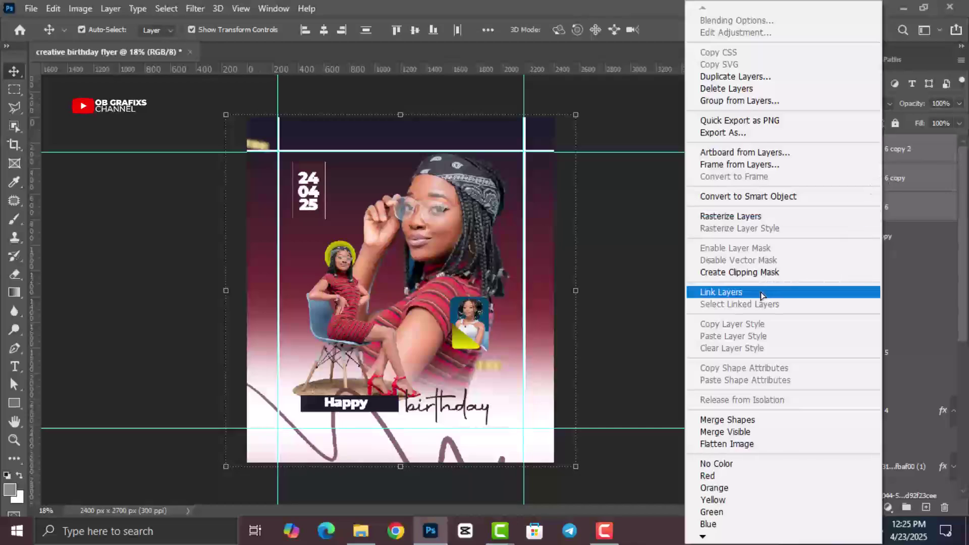
left_click(759, 220)
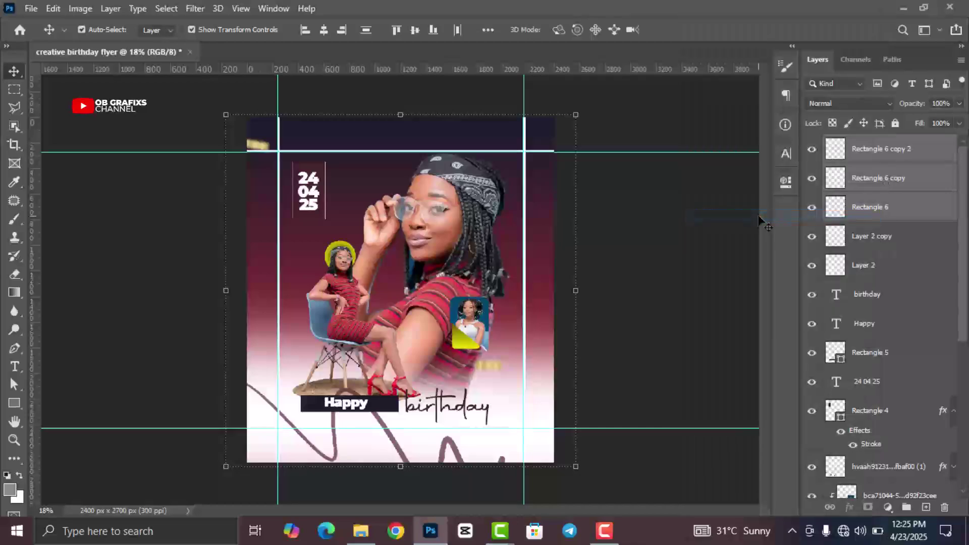
right_click(870, 182)
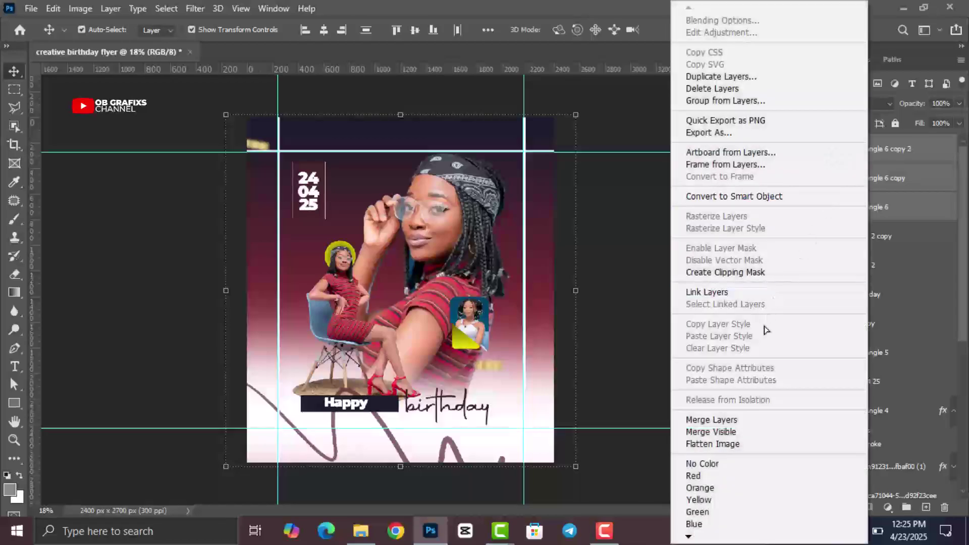
left_click(745, 420)
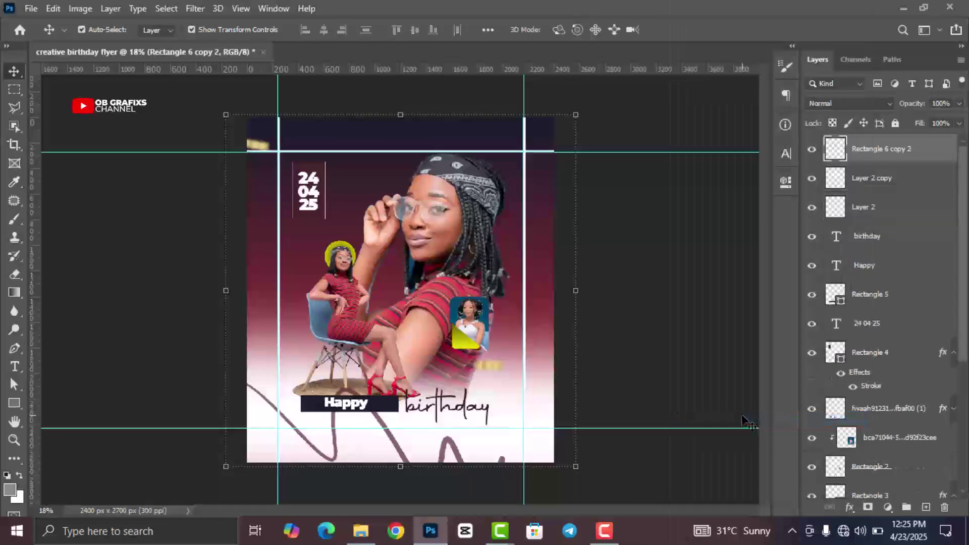
- Set the merged white lines' opacity to 50% and clear the canvas guides
left_click(941, 103)
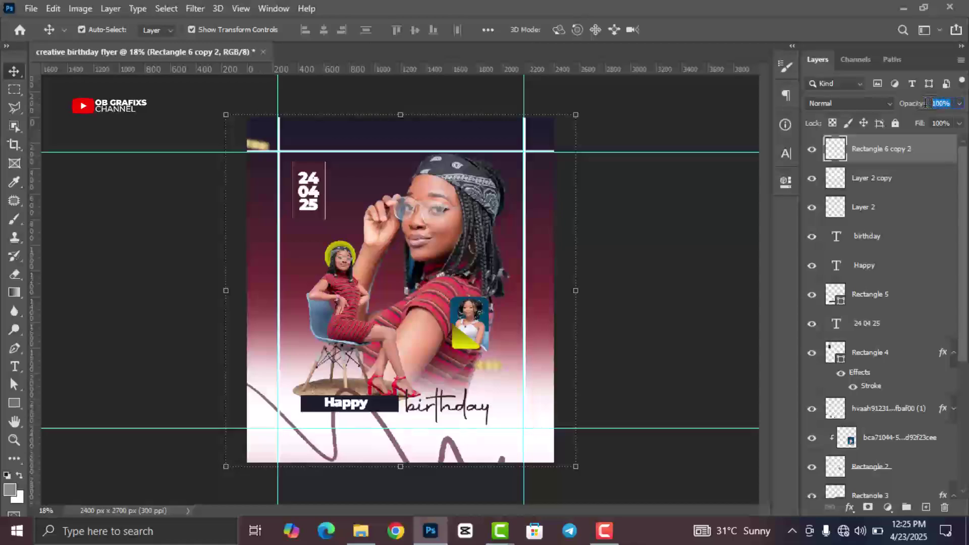
type("50")
key("Return")
left_click(664, 247)
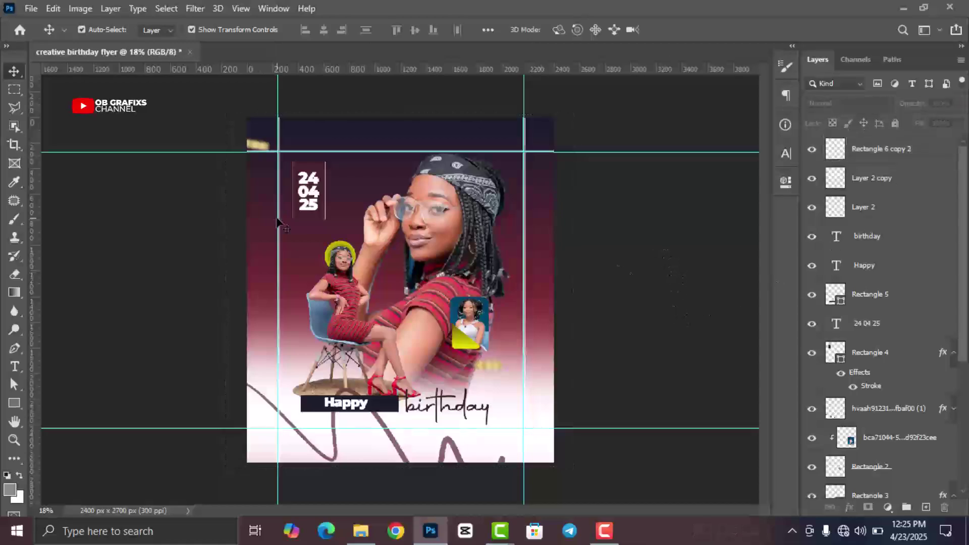
left_click(241, 9)
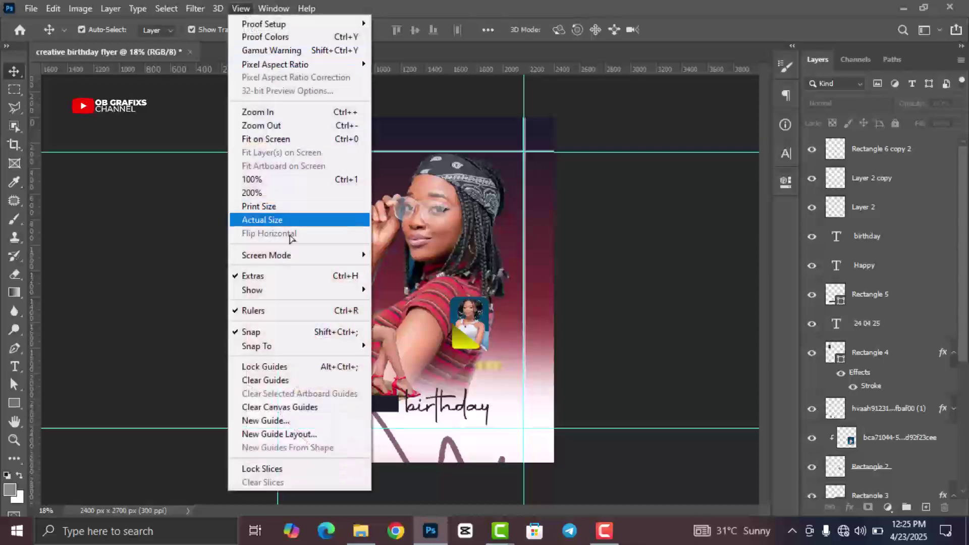
left_click(306, 407)
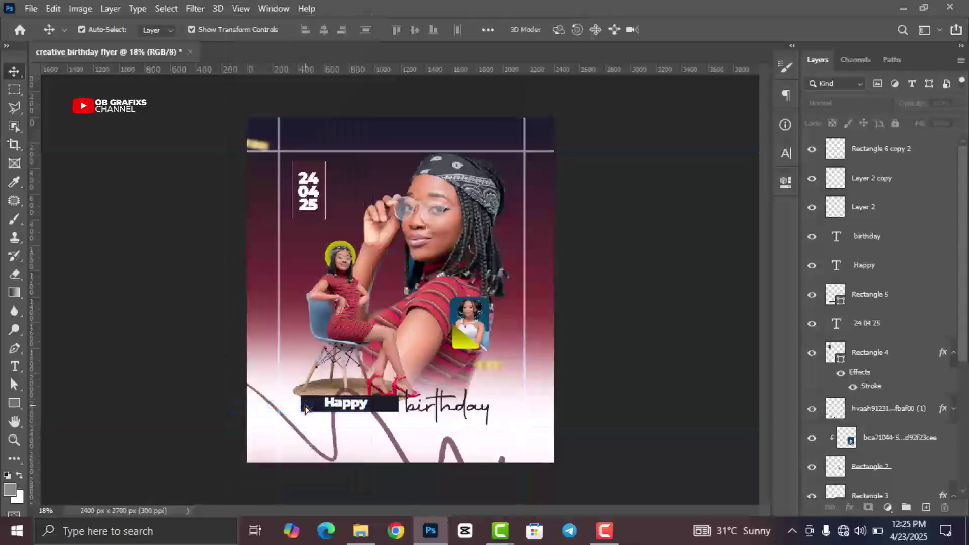
- Erase the merged white lines on layer Rectangle 6 copy 2 around the flyer's two upper corners with the soft Eraser tool
left_click(15, 275)
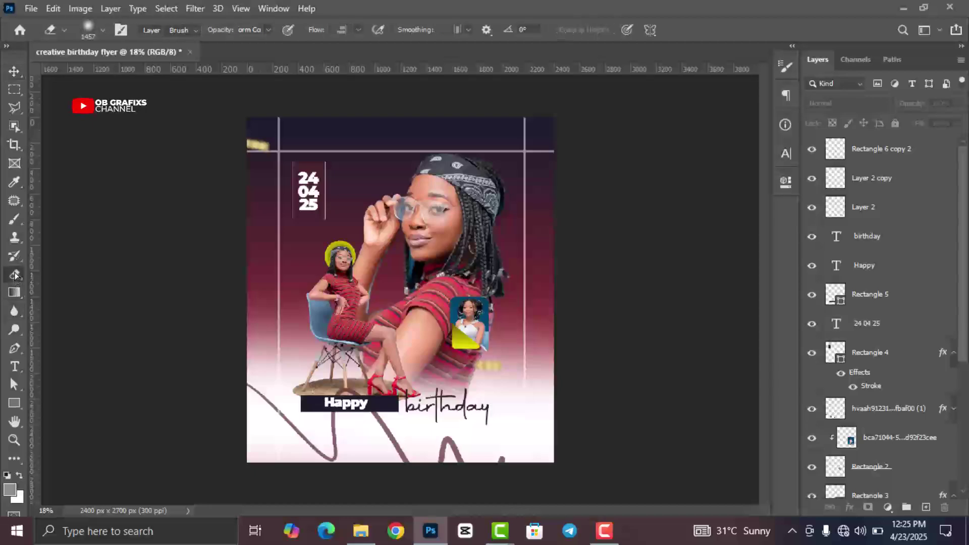
right_click(15, 275)
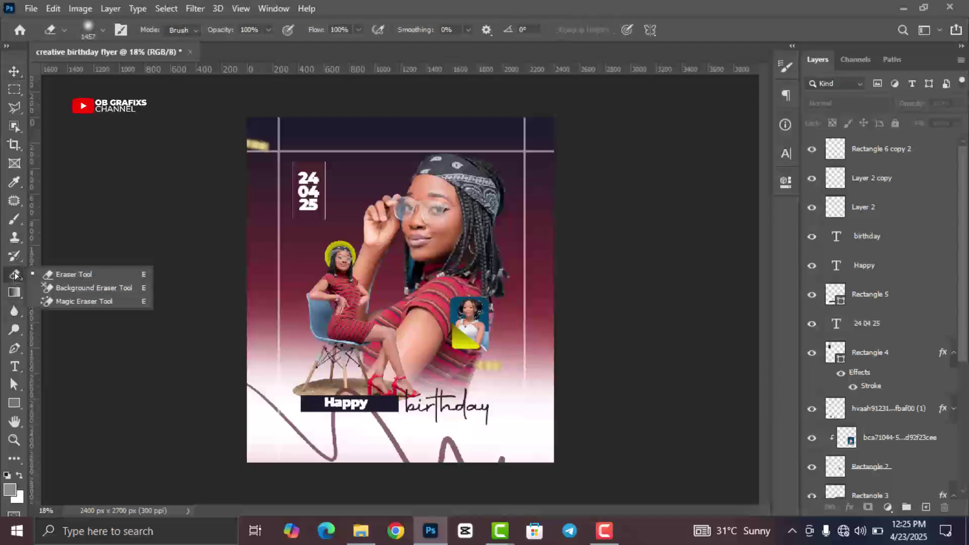
left_click(61, 275)
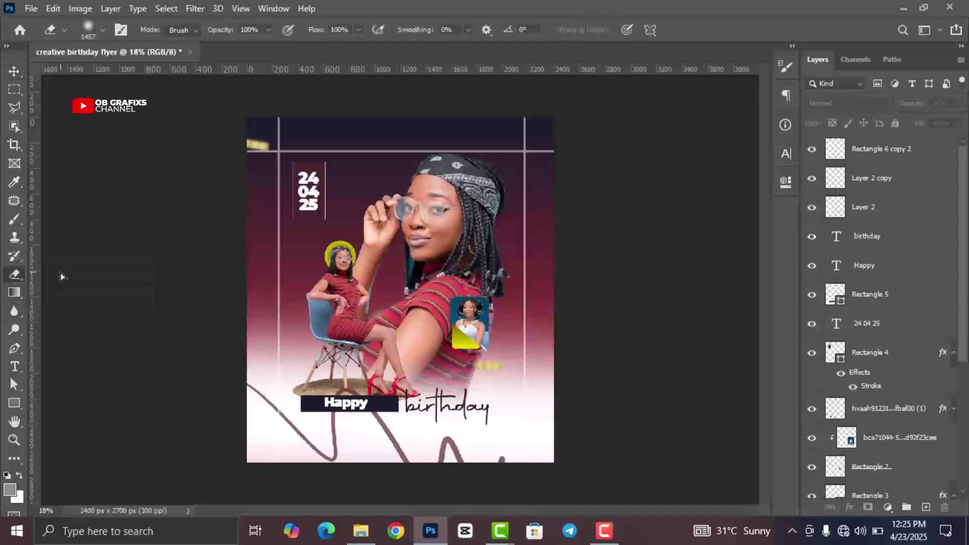
left_click(887, 150)
mouse_move(588, 105)
left_mouse_down()
mouse_move(563, 131)
mouse_move(580, 99)
mouse_move(589, 126)
mouse_move(622, 149)
left_mouse_up()
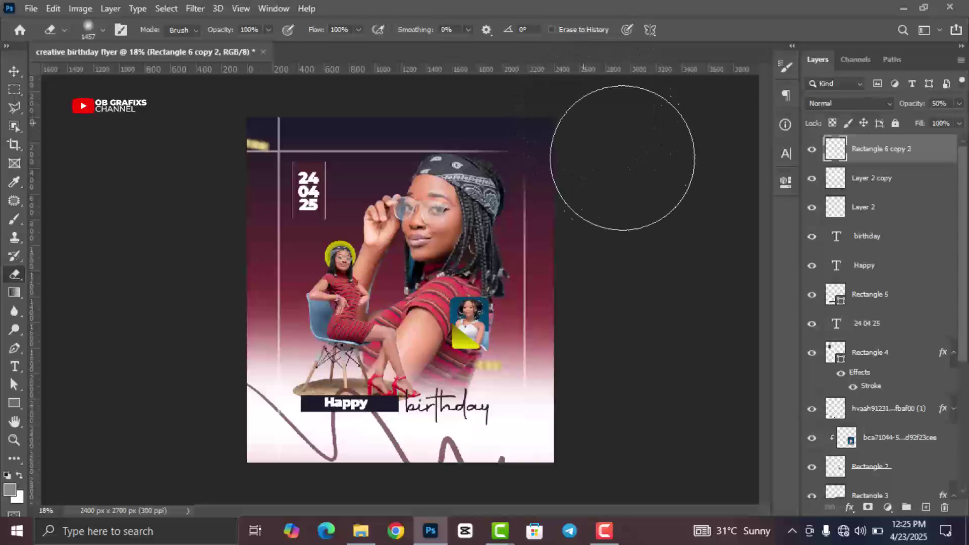
mouse_move(298, 126)
left_mouse_down()
mouse_move(263, 99)
mouse_move(227, 102)
mouse_move(232, 79)
mouse_move(236, 104)
mouse_move(236, 78)
mouse_move(231, 103)
mouse_move(203, 78)
mouse_move(230, 125)
mouse_move(171, 67)
mouse_move(117, 87)
left_mouse_up()
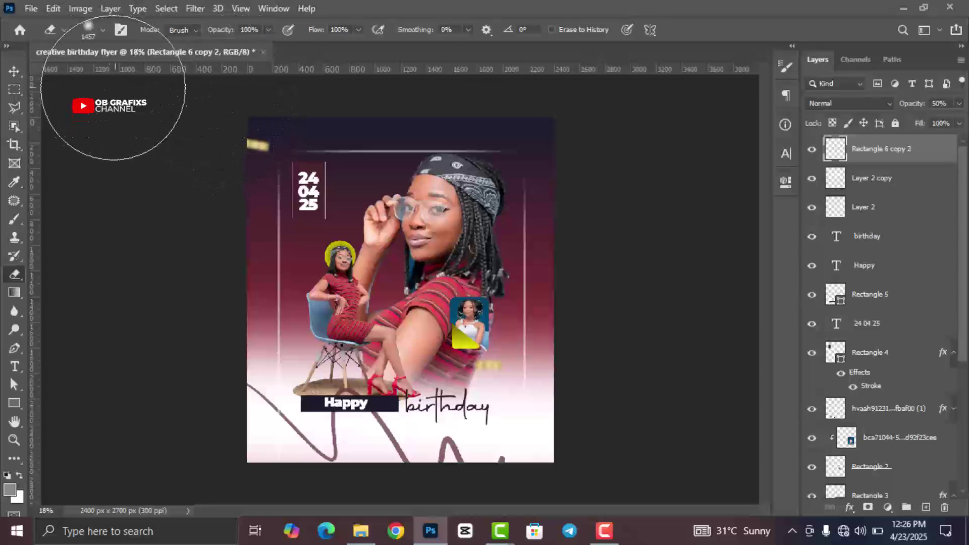
- Set the opacity of the merged white lines layer to 30%
left_click(20, 72)
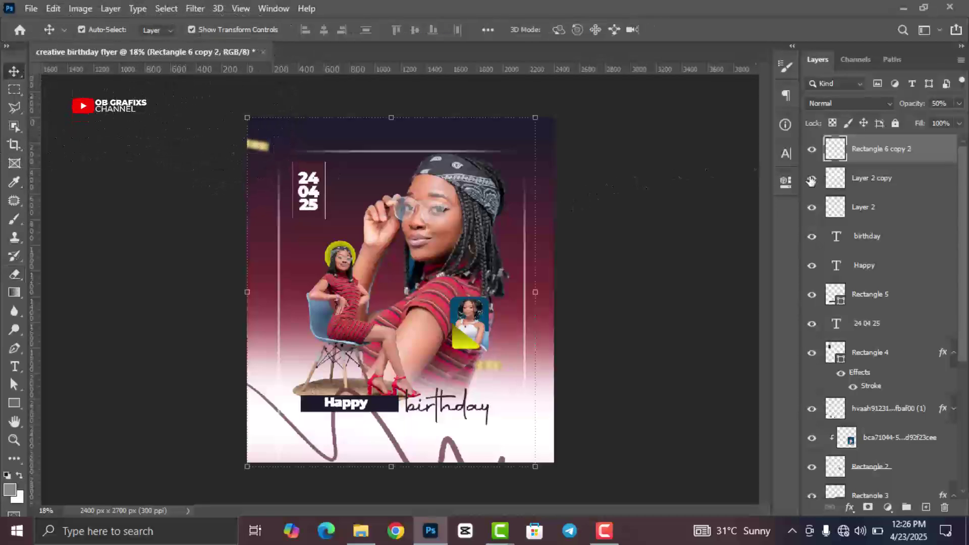
left_click(959, 104)
left_click_drag(918, 125, 917, 125)
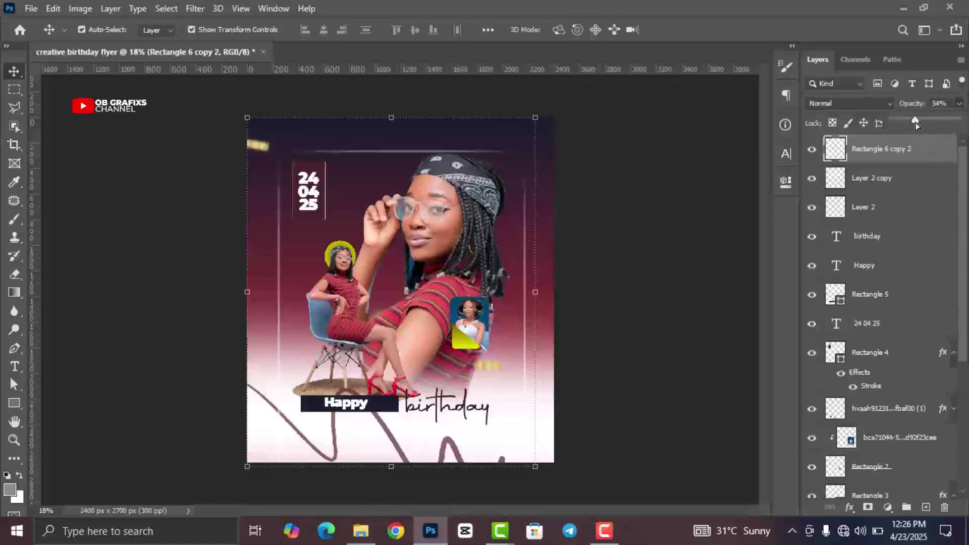
left_click(929, 103)
type("30")
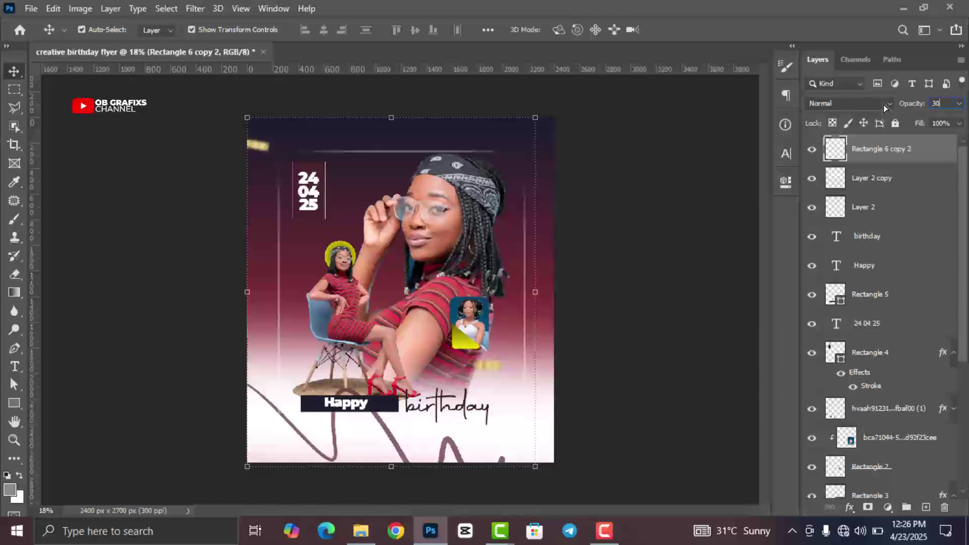
left_click(670, 161)
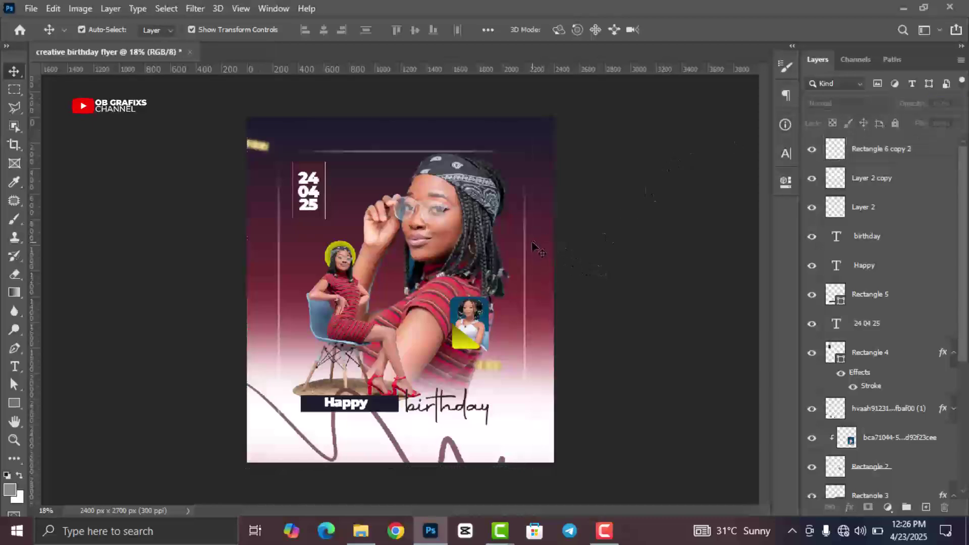
- Raise the saturation of the large main portrait, Layer 1, to 15 with a Hue/Saturation adjustment
key("ctrl+plus")
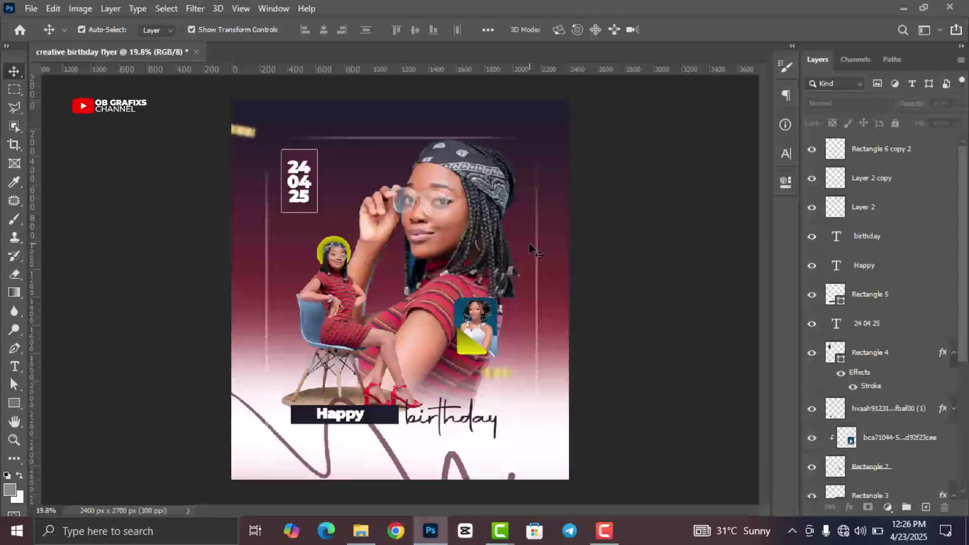
left_click(462, 222)
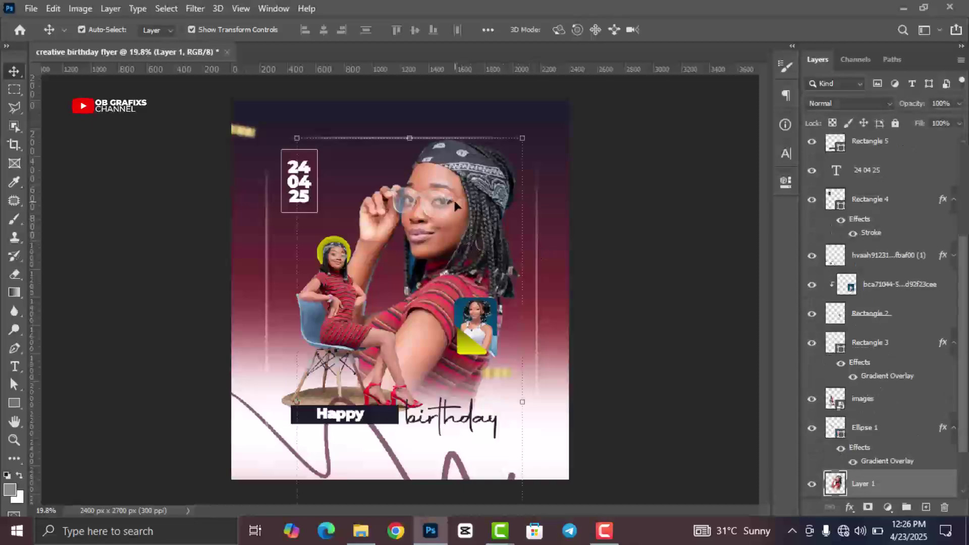
left_click(83, 9)
mouse_move(116, 46)
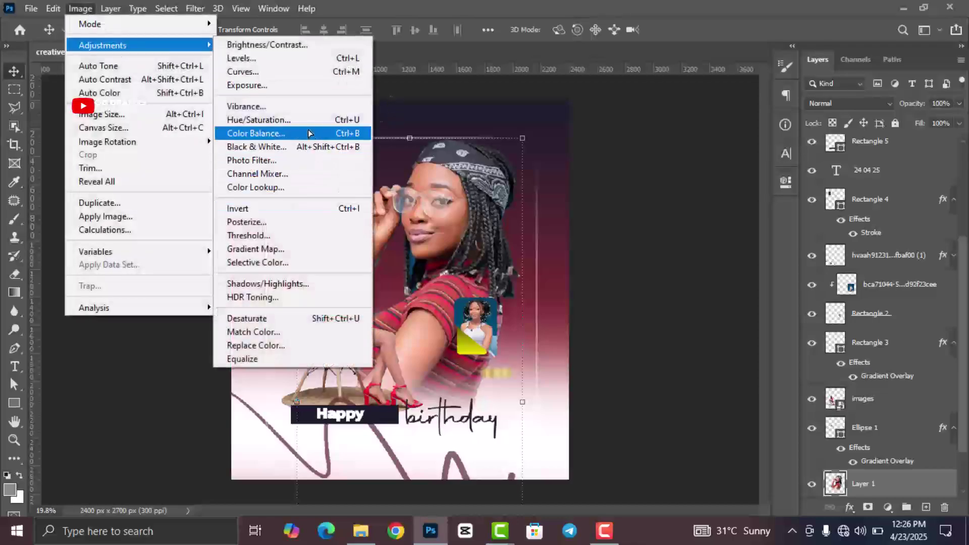
left_click(309, 120)
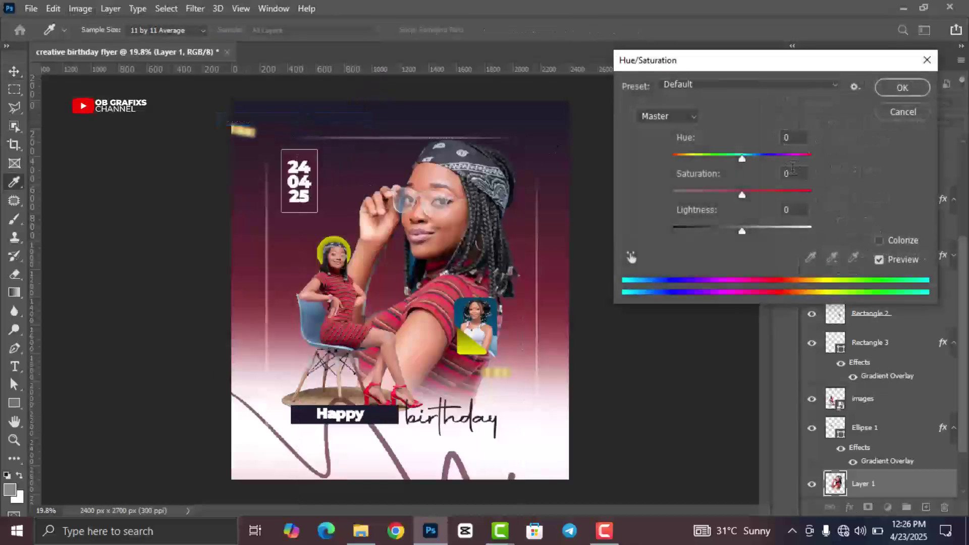
double_click(792, 170)
type("15")
left_click(896, 95)
key("v")
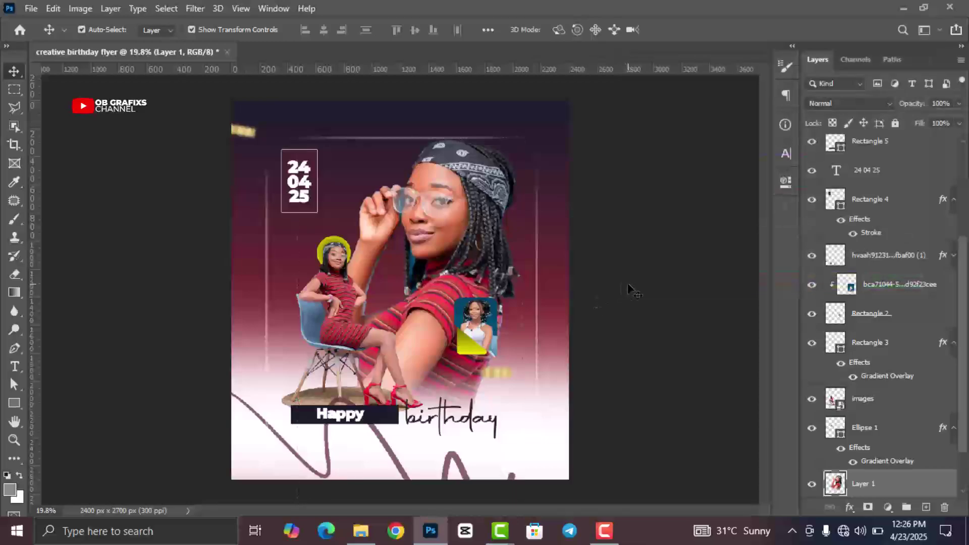
left_click(633, 287)
- Apply a Hue/Saturation adjustment with saturation 15 to the portrait of the woman seated on the blue chair
left_click(344, 290)
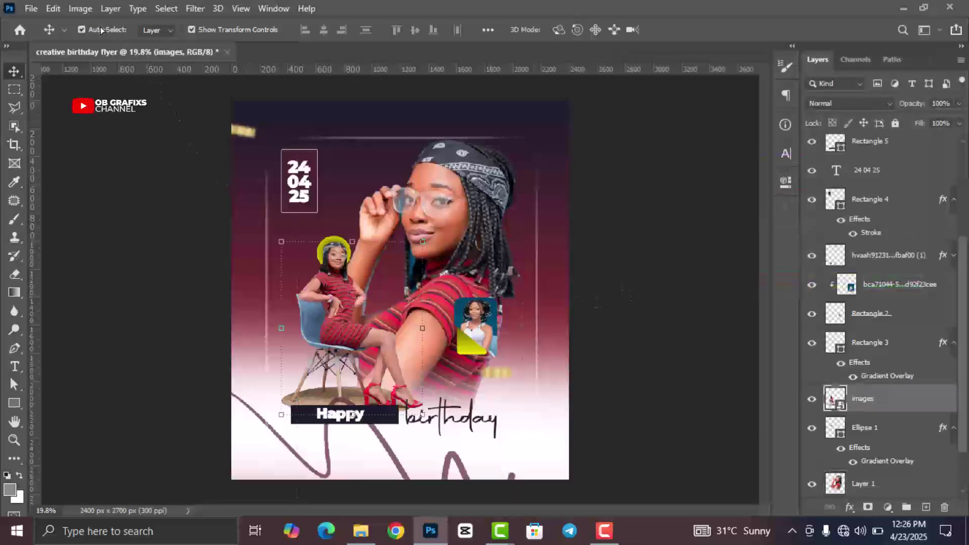
left_click(81, 9)
mouse_move(200, 45)
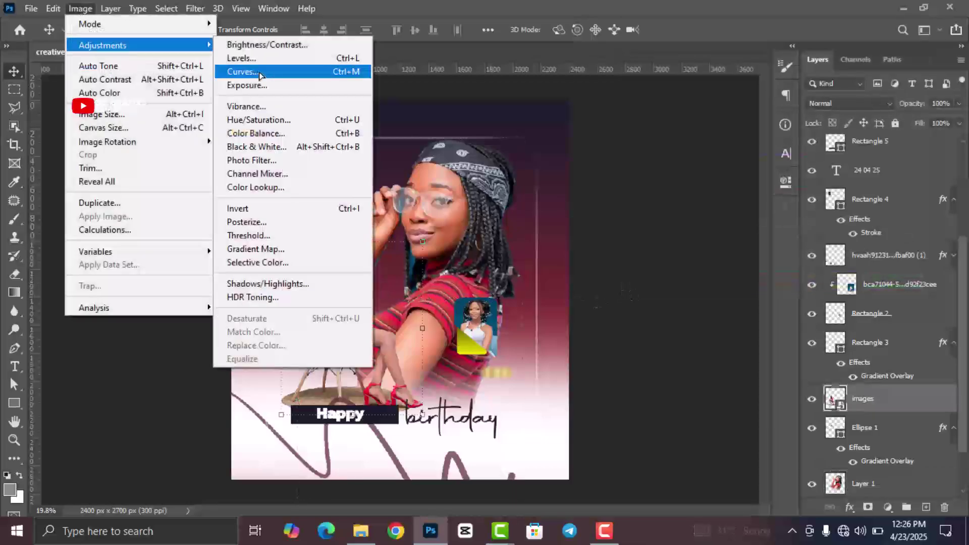
left_click(249, 120)
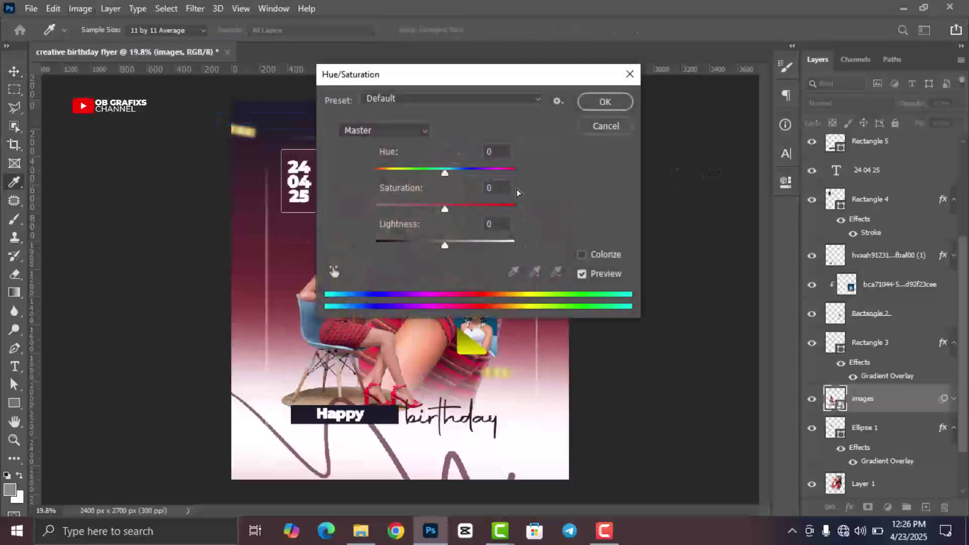
left_click(494, 188)
type("15")
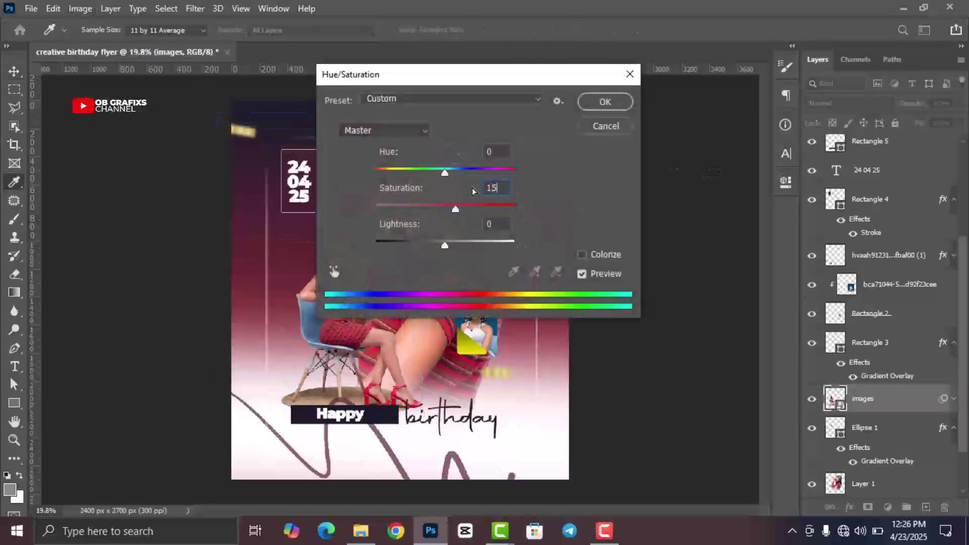
left_click(601, 108)
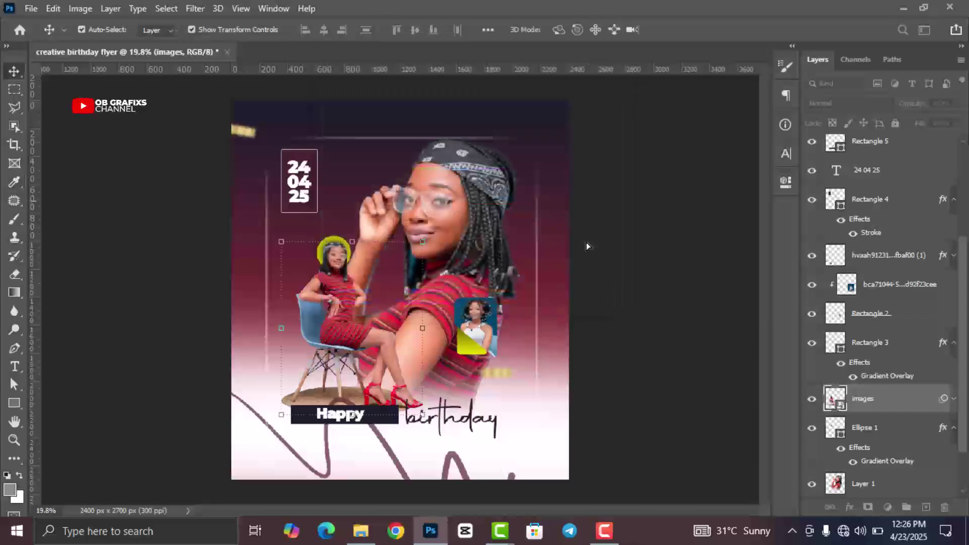
- Apply a Hue/Saturation adjustment with saturation 15 to the small clipped portrait in the rounded frame
left_click(482, 321)
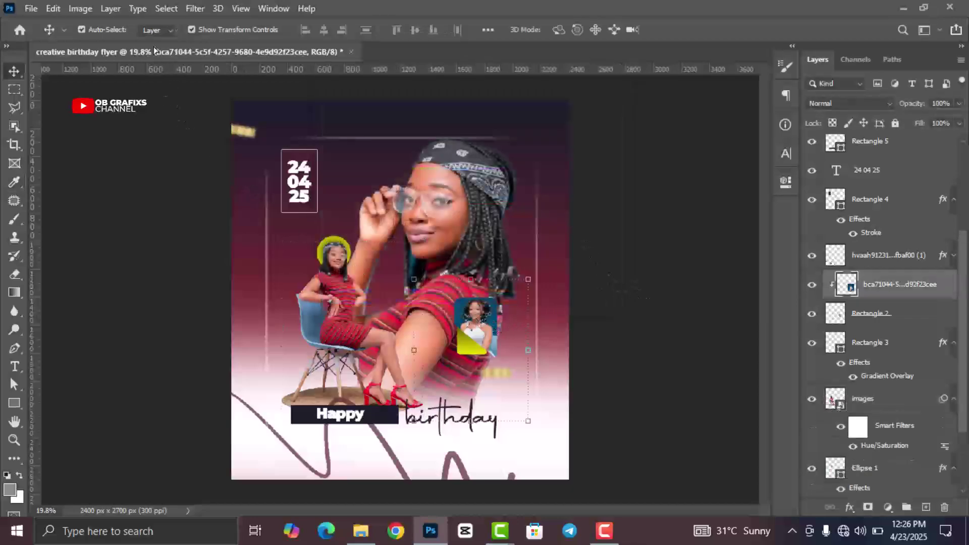
left_click(80, 9)
mouse_move(101, 49)
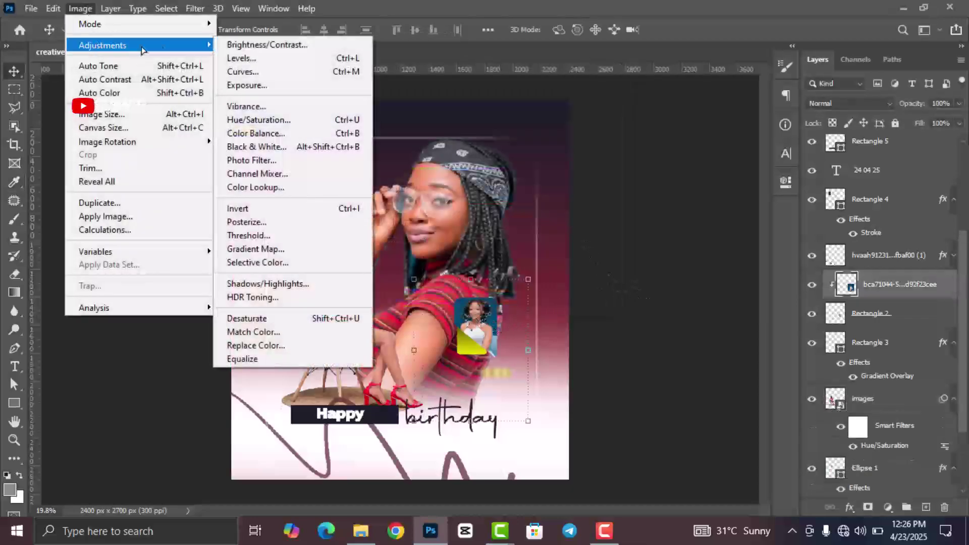
left_click(268, 122)
left_click(768, 175)
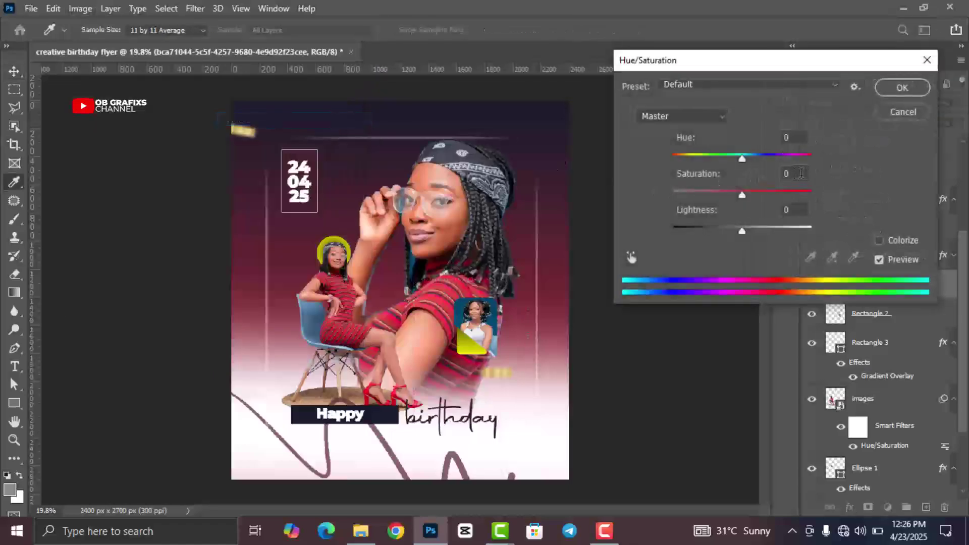
type("15")
key("Return")
left_click(631, 229)
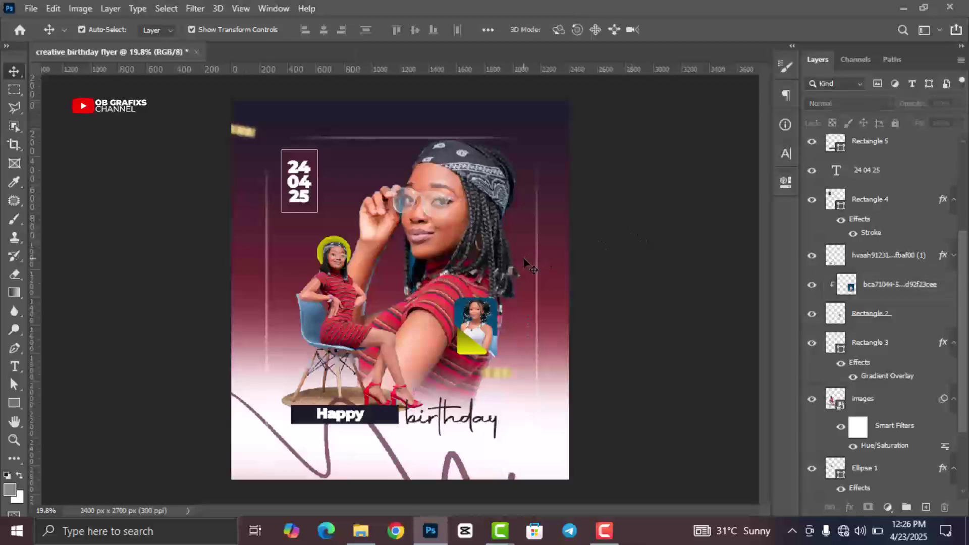
- Group all layers from Rectangle 6 copy 2 down to Rectangle 1, leaving the Background layer outside the group
scroll(523, 256, "down", 1)
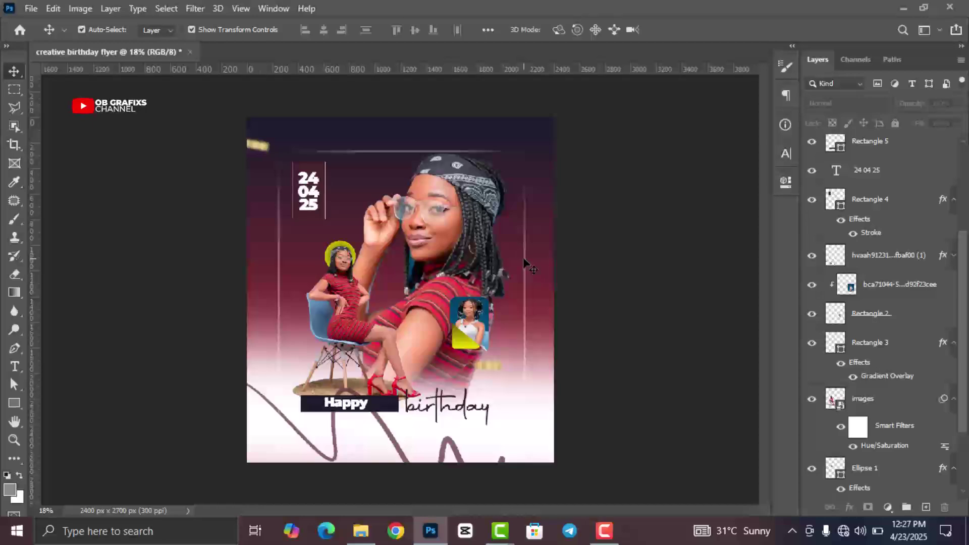
left_click(954, 399)
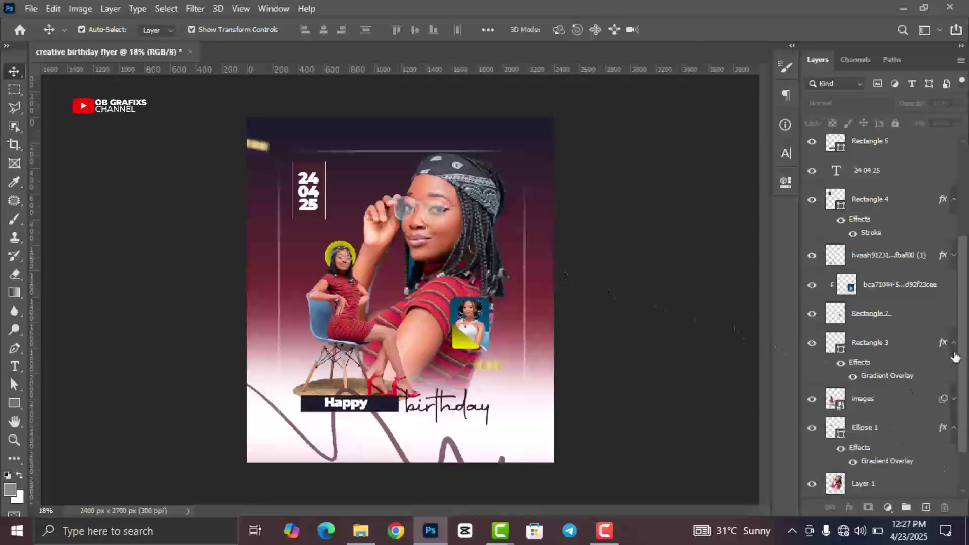
left_click(954, 343)
scroll(893, 345, "down", 1)
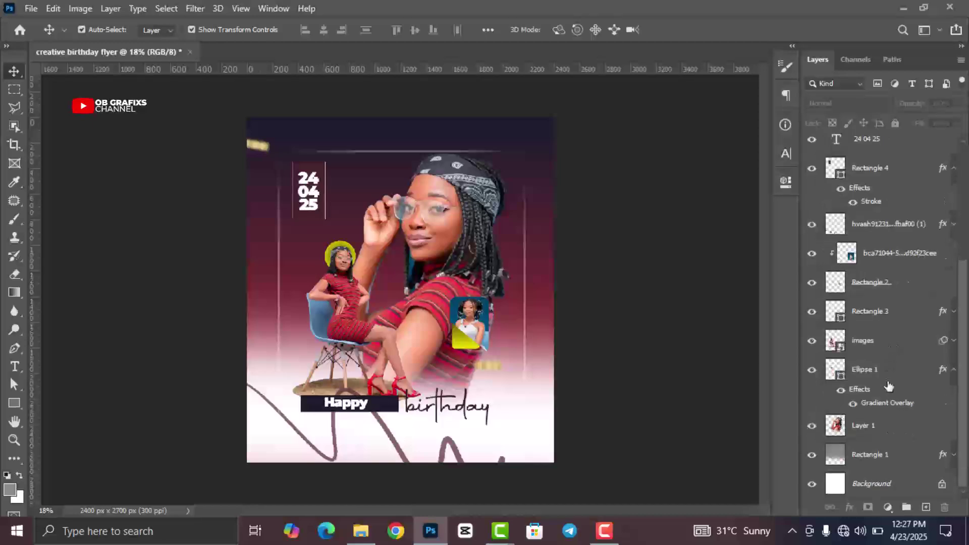
left_click(921, 457)
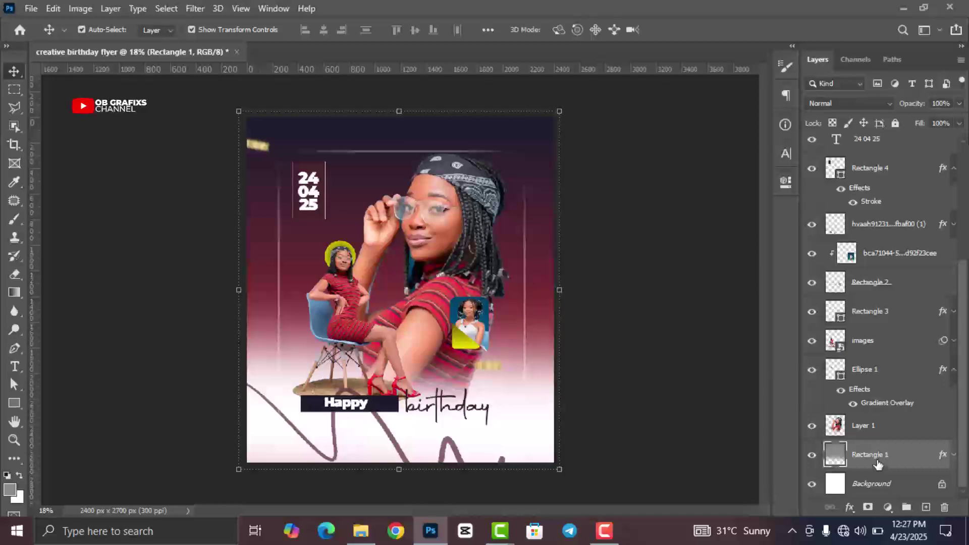
scroll(878, 465, "up", 4)
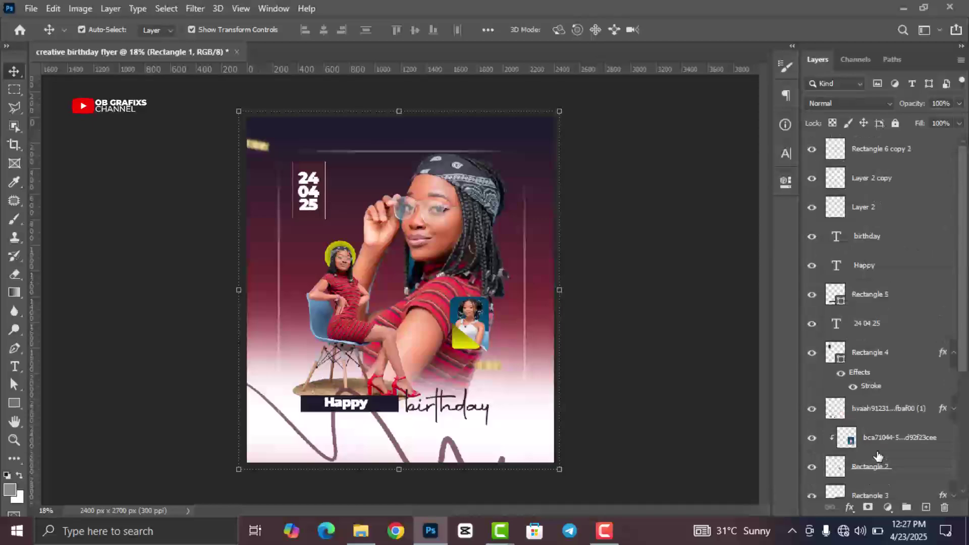
left_click(904, 151, "shift")
left_click_drag(903, 151, 907, 508)
left_click(865, 185)
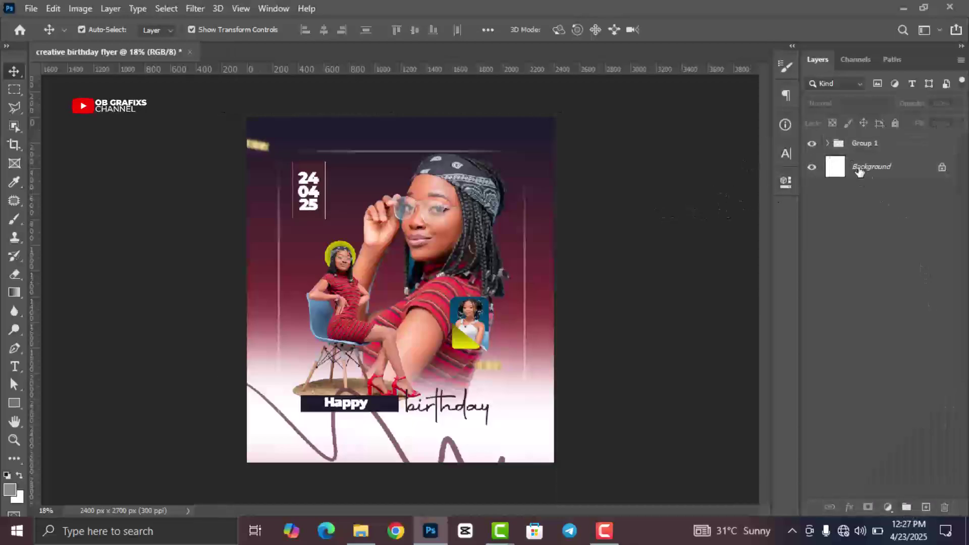